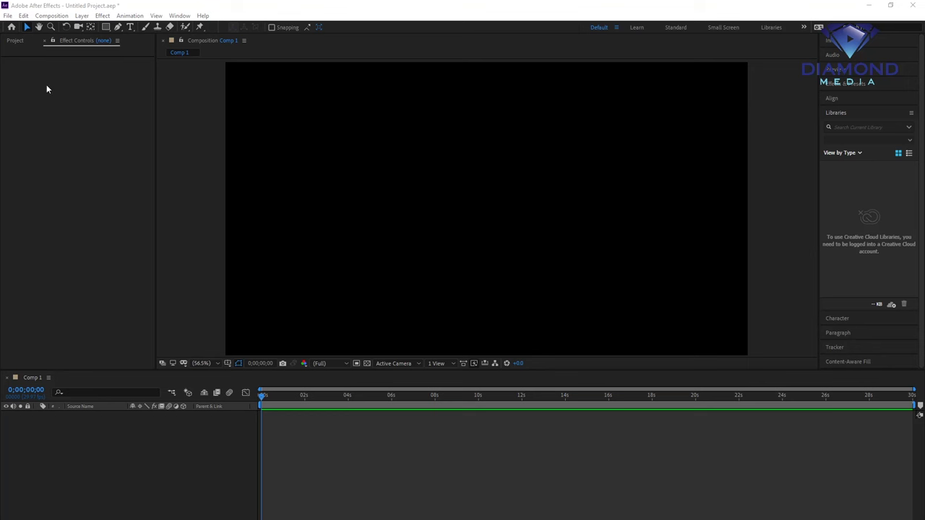
Show the Project panel and clear the selection of Comp 1.
left_click(15, 42)
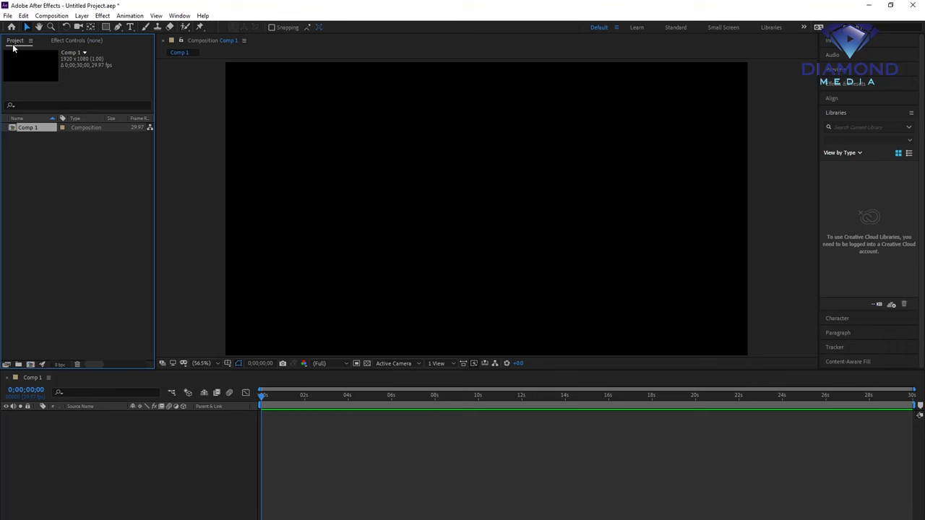
left_click(65, 211)
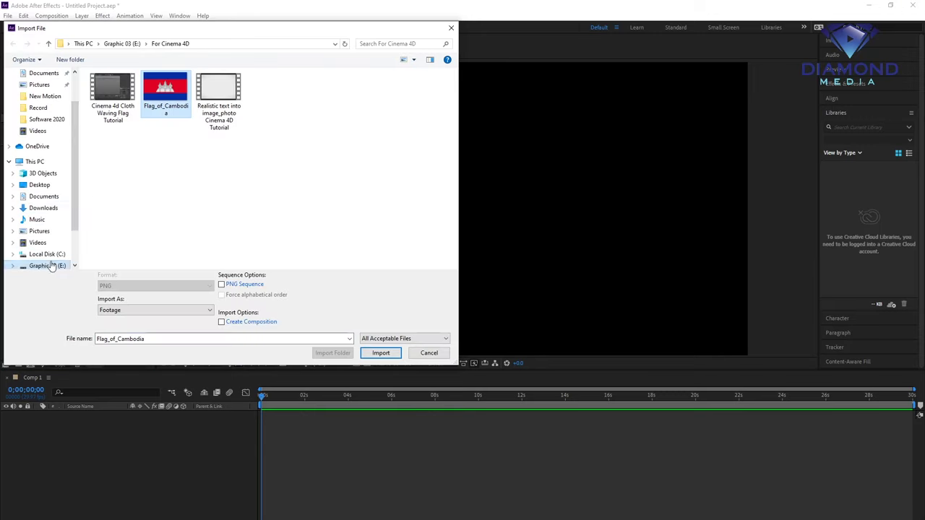
Import 001.mp4, 002.mp4 and the flag PNG from the Clip folder.
left_click(50, 254)
double_click(361, 134)
double_click(114, 86)
double_click(114, 97)
key("Escape")
Inspect 001.mp4 and 002.mp4, then build a new composition from 001.mp4.
left_click(29, 128)
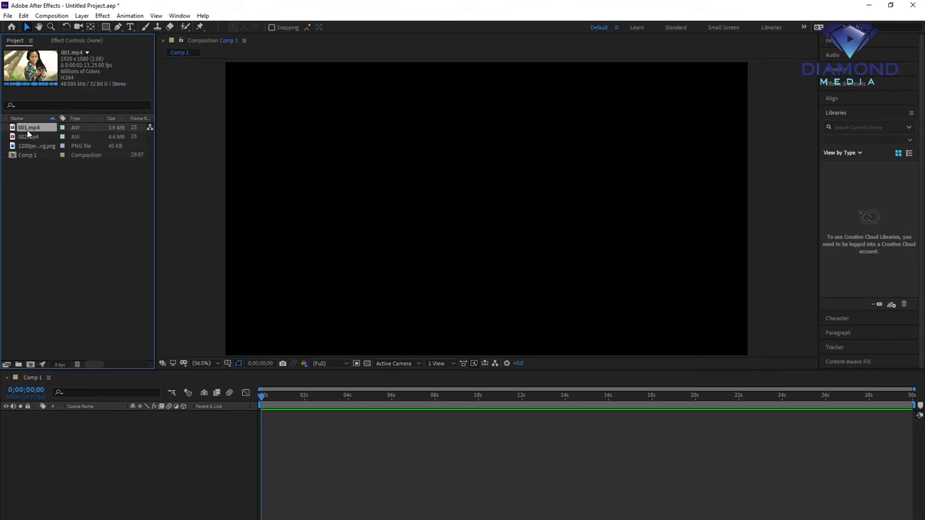
left_click(31, 138)
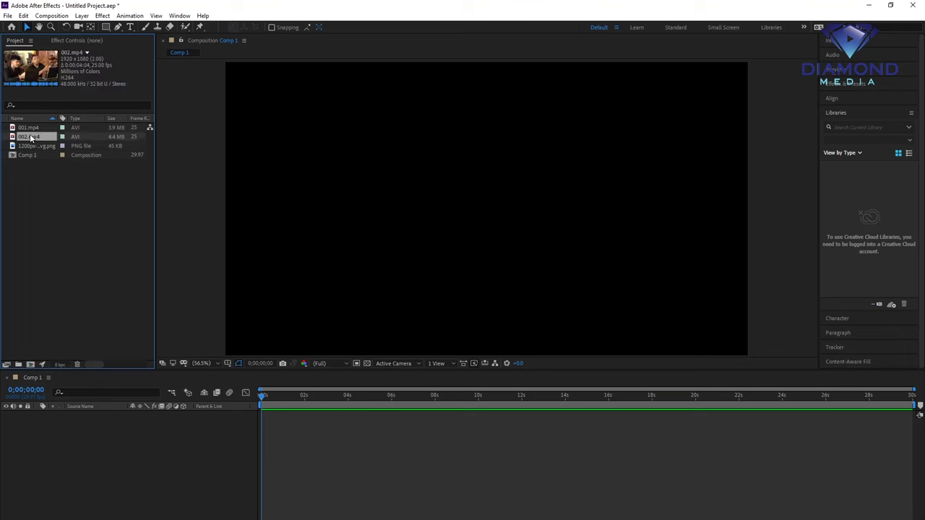
left_click(31, 129)
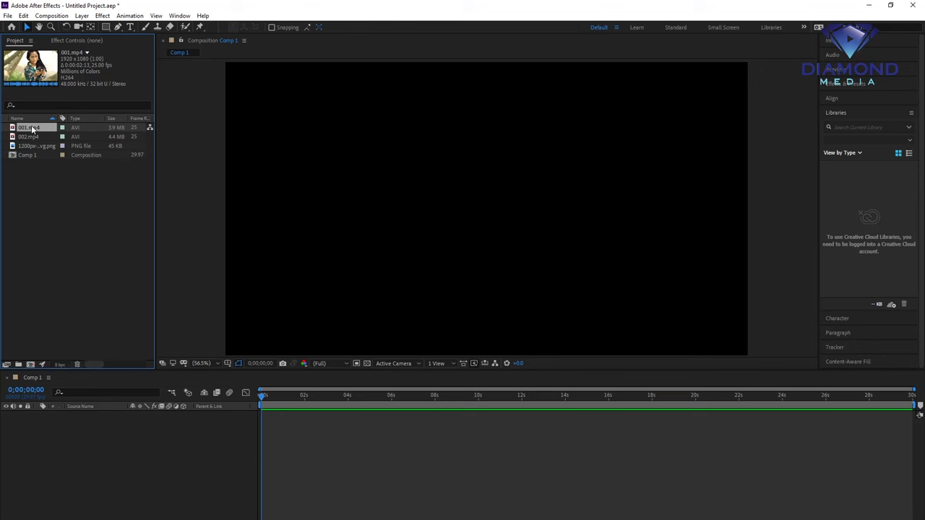
left_click_drag(31, 128, 31, 364)
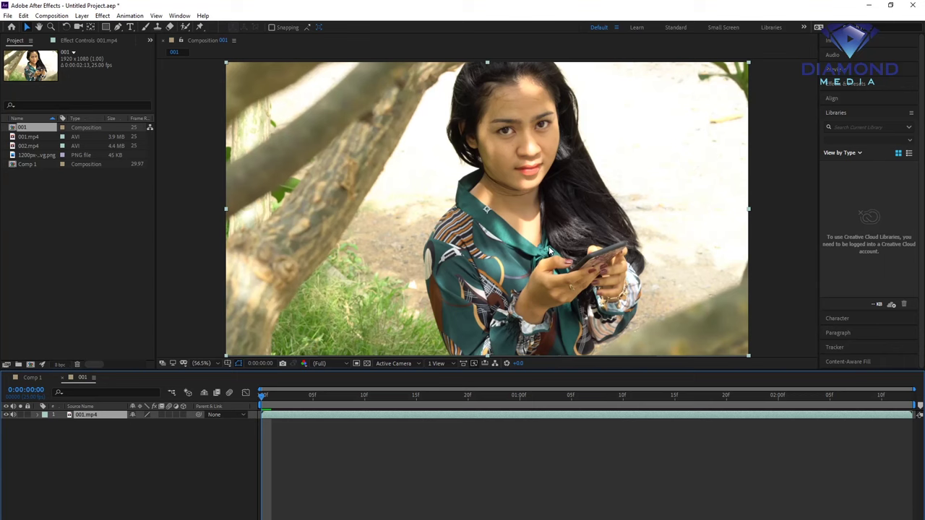
Play back the 001 composition and stop the preview.
key("space")
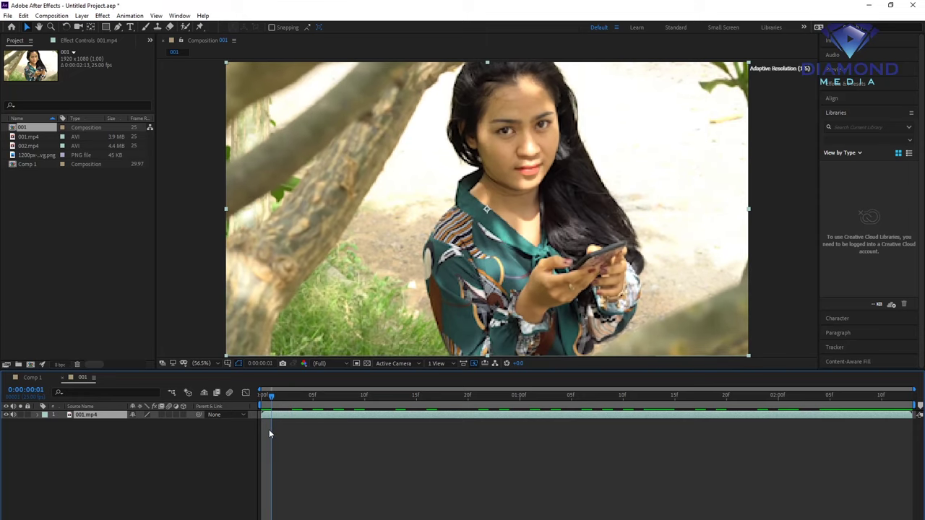
key("space")
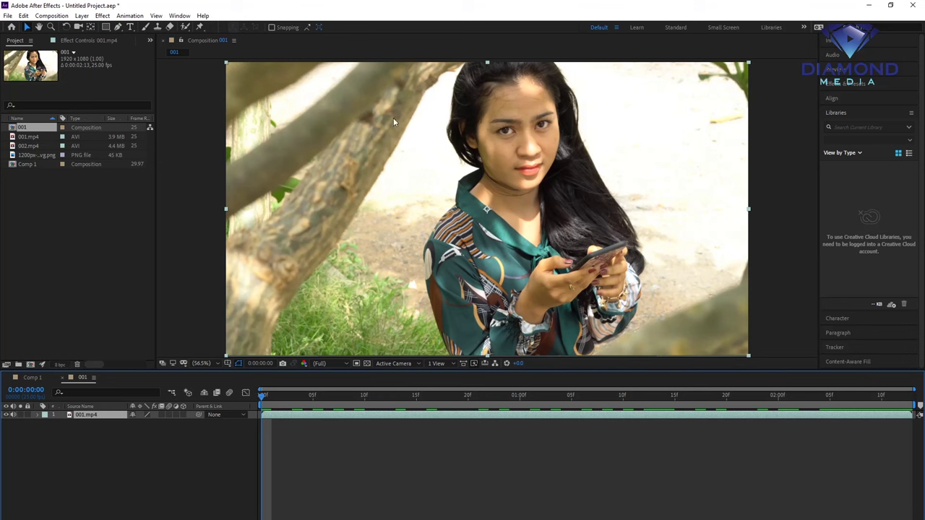
Draw an oval Ellipse mask around the woman's face.
left_click(105, 28)
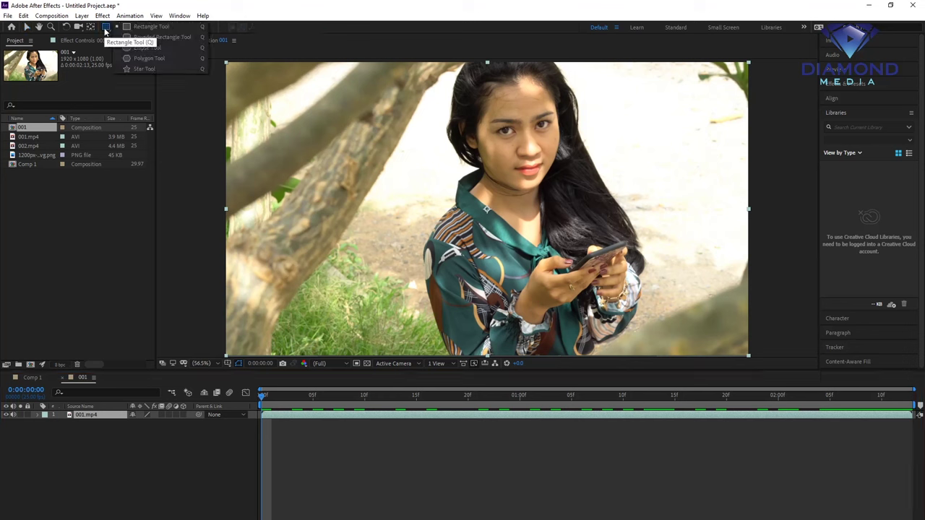
left_click(136, 47)
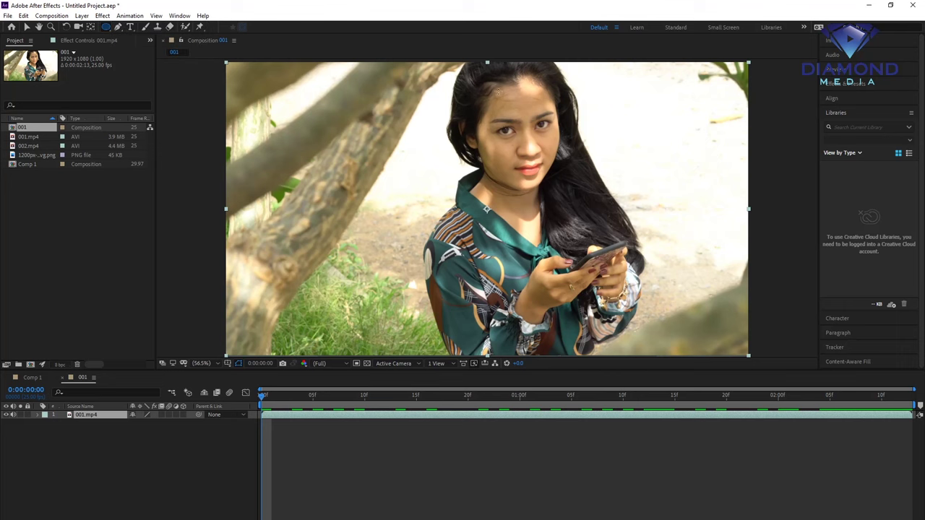
mouse_move(484, 85)
left_mouse_down()
mouse_move(565, 197)
mouse_move(556, 189)
left_mouse_up()
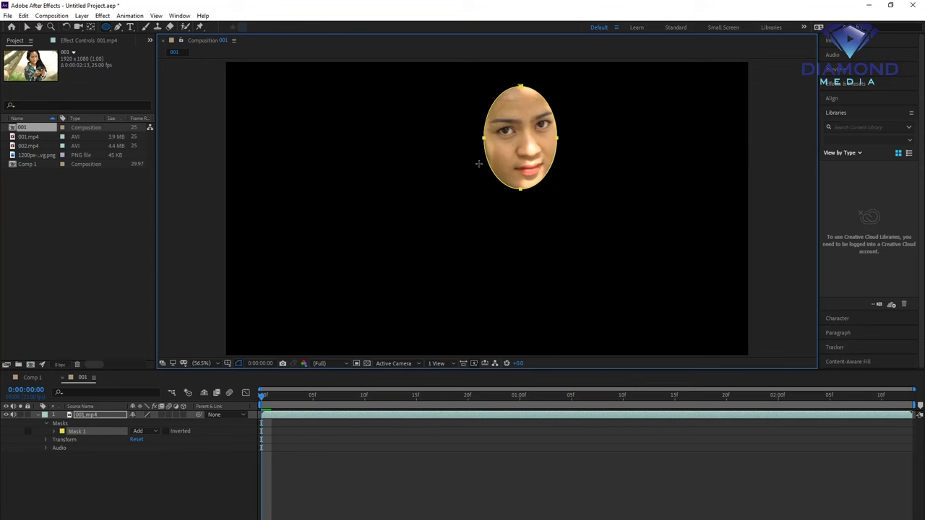
left_click(27, 26)
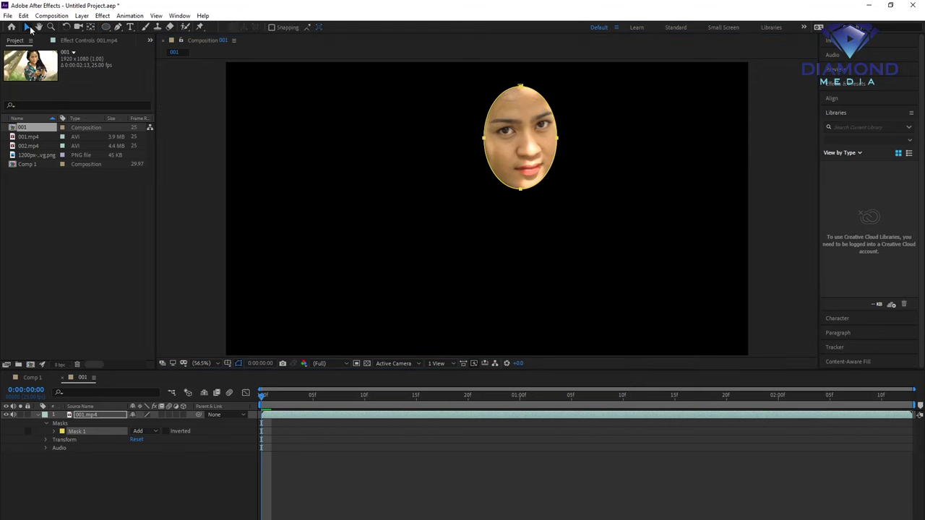
Stretch Mask 1 to cover the face's sides, chin and forehead, then select it.
double_click(484, 144)
left_click_drag(484, 138, 477, 140)
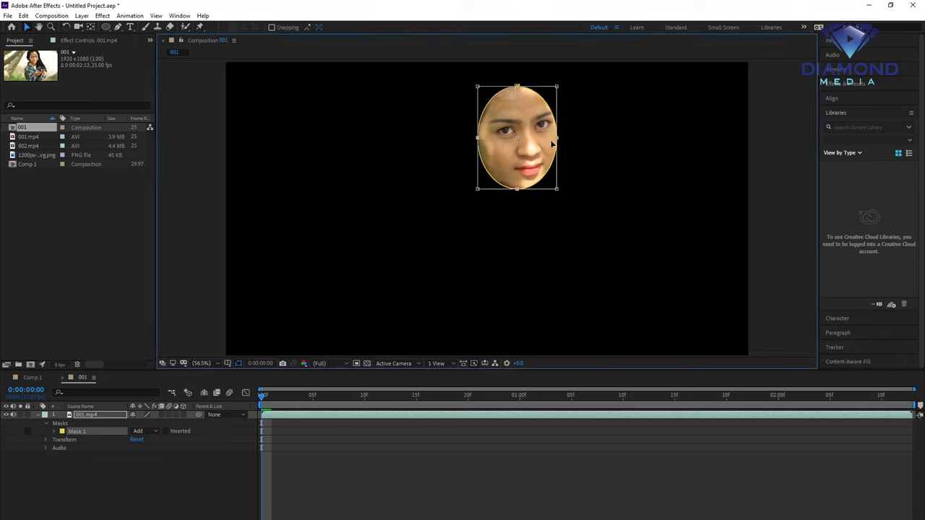
left_click_drag(554, 141, 560, 141)
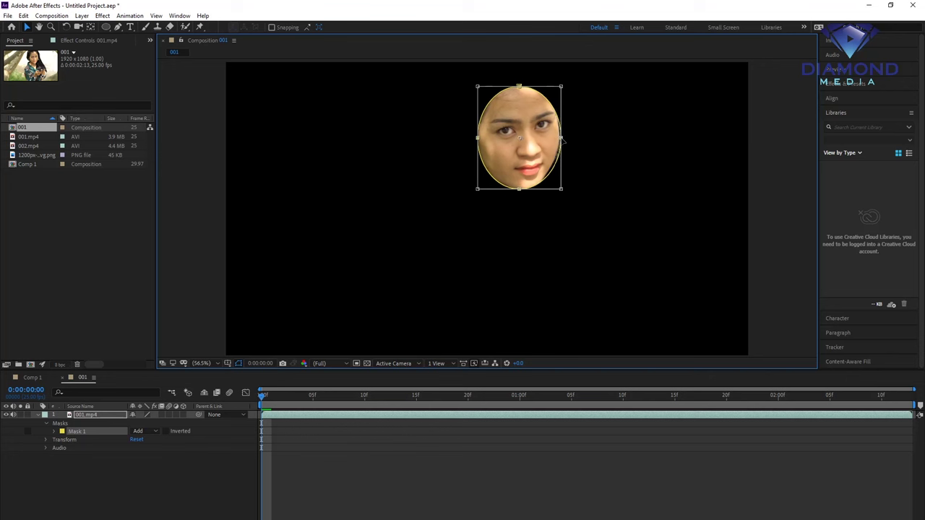
left_click_drag(518, 188, 519, 191)
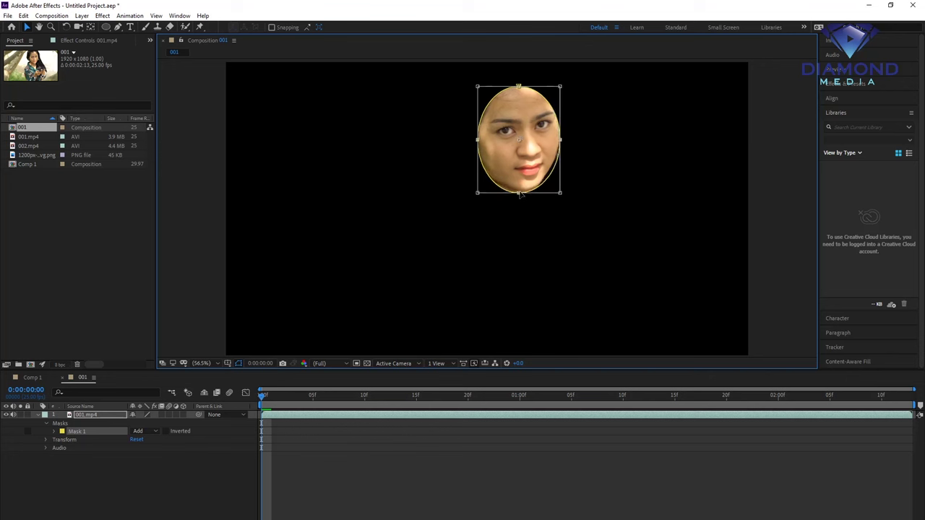
left_click_drag(518, 86, 519, 83)
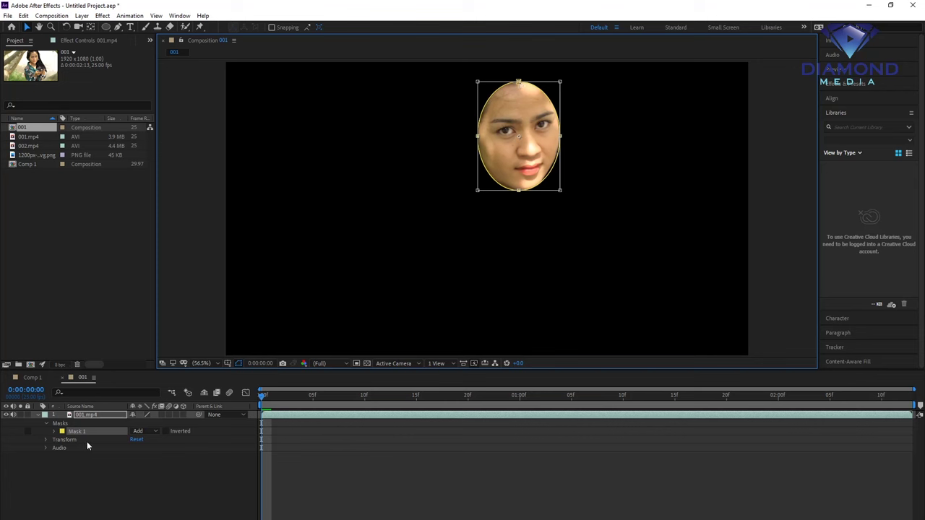
left_click(119, 452)
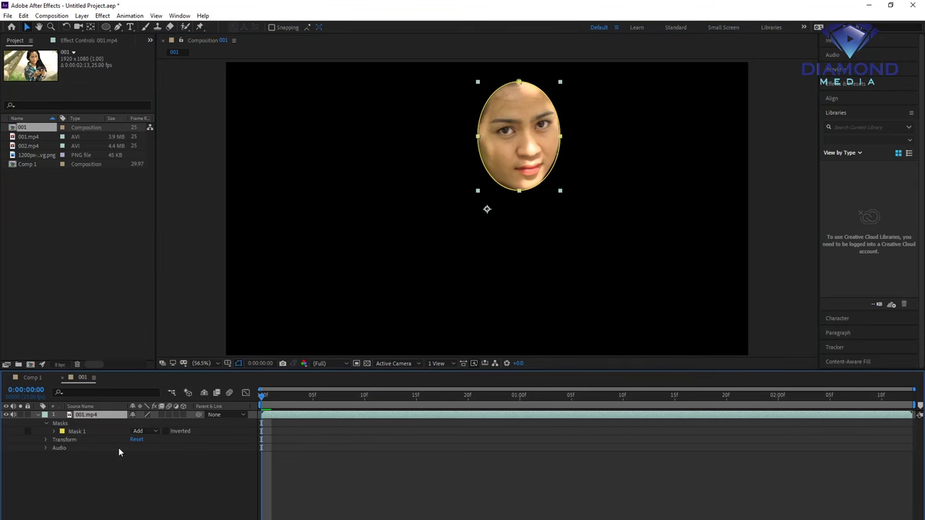
left_click(77, 431)
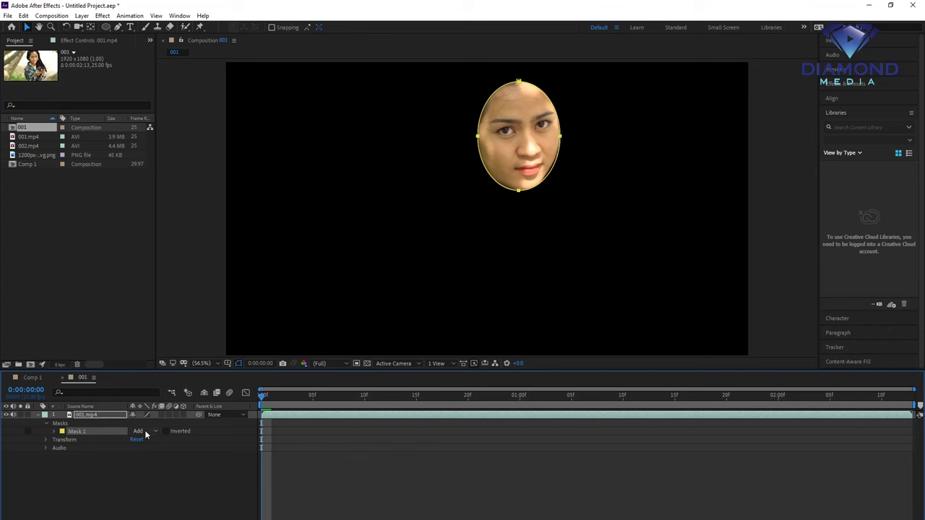
left_click(145, 432)
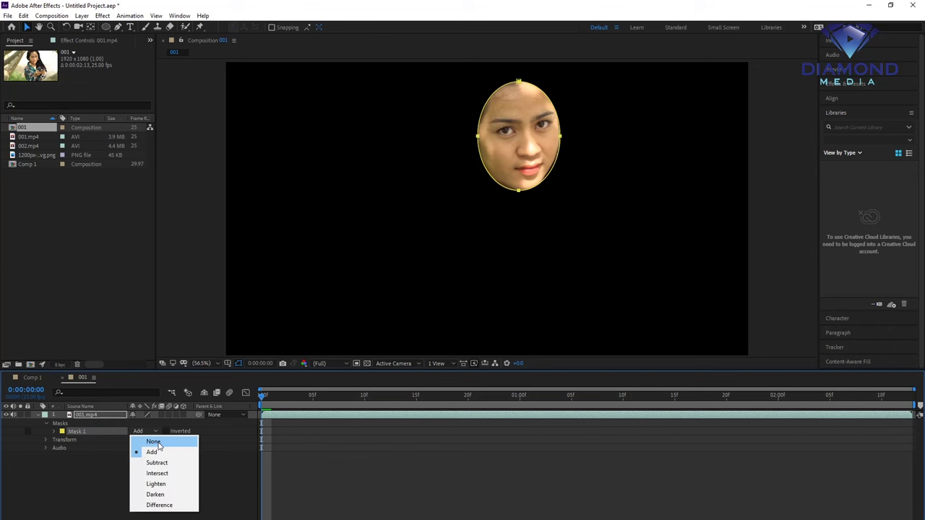
Set Mask 1 mode to None and track it forward with Face Tracking (Detailed Features).
left_click(154, 442)
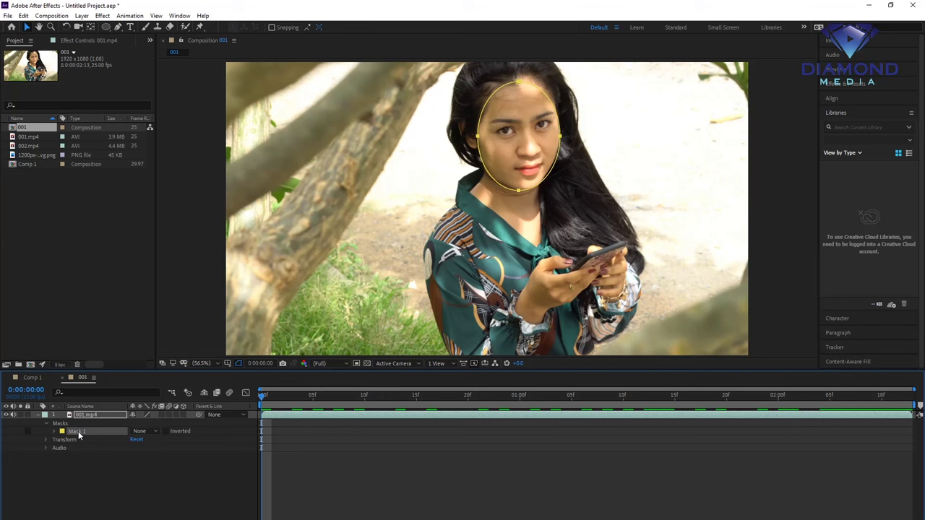
right_click(79, 435)
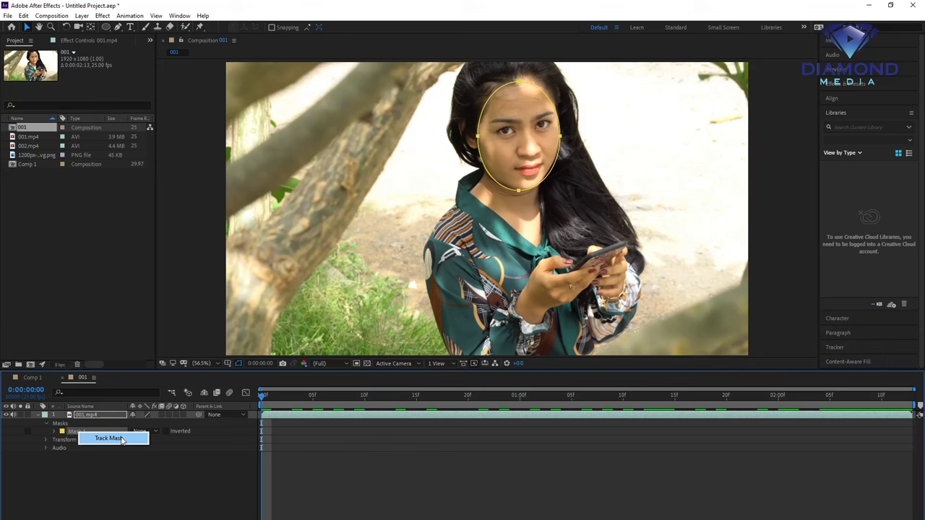
left_click(119, 438)
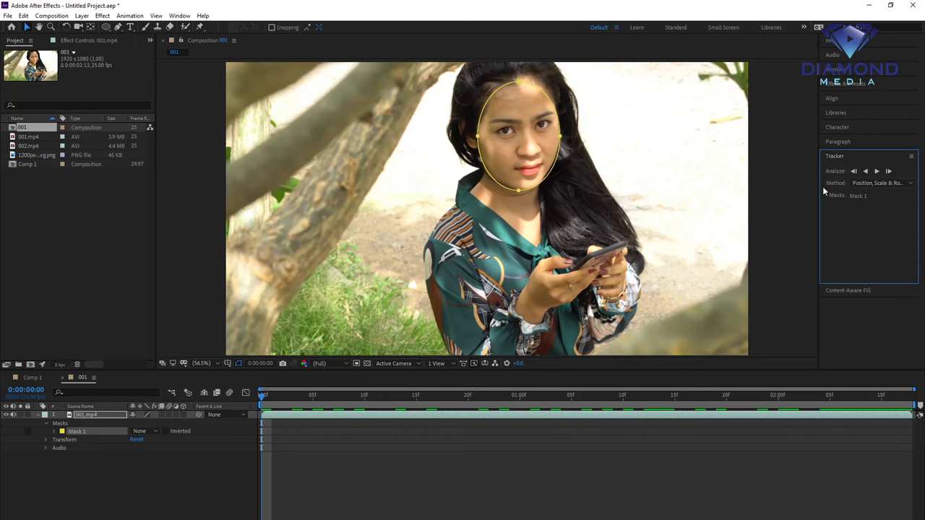
left_click(871, 184)
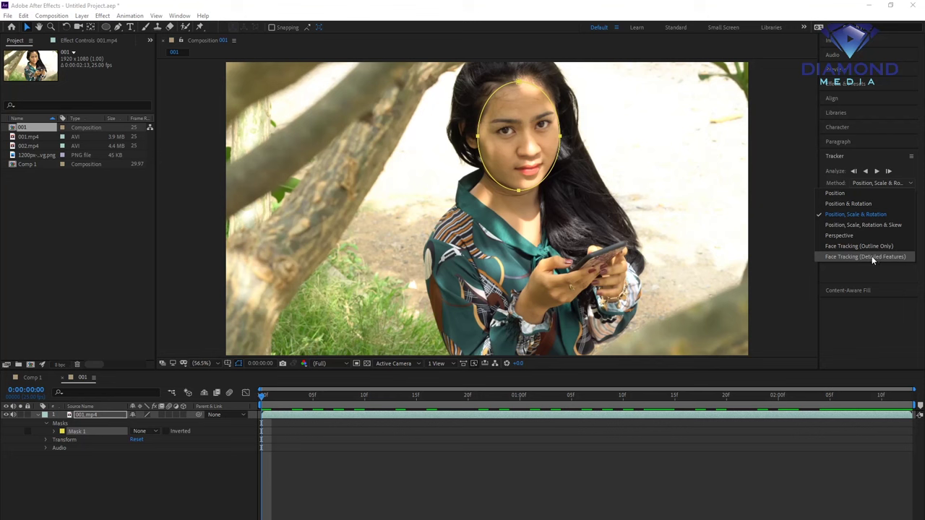
left_click(872, 258)
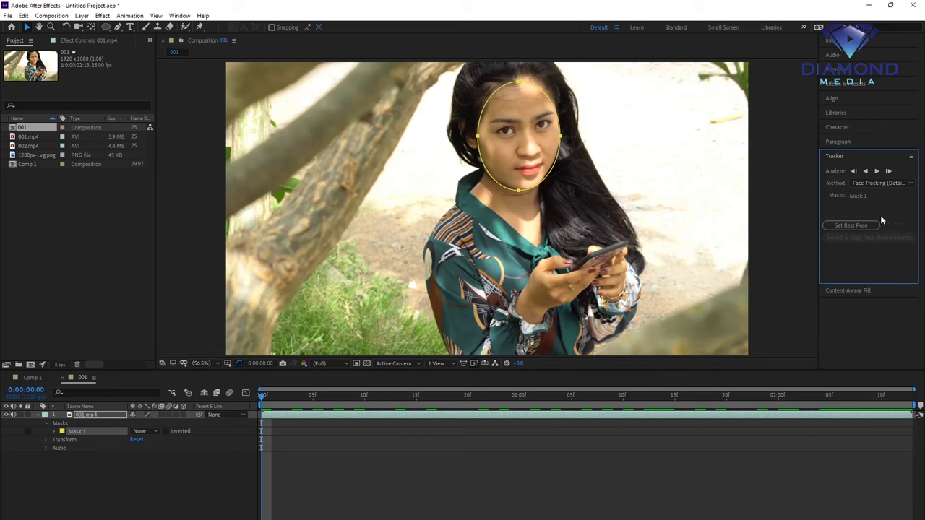
left_click(878, 174)
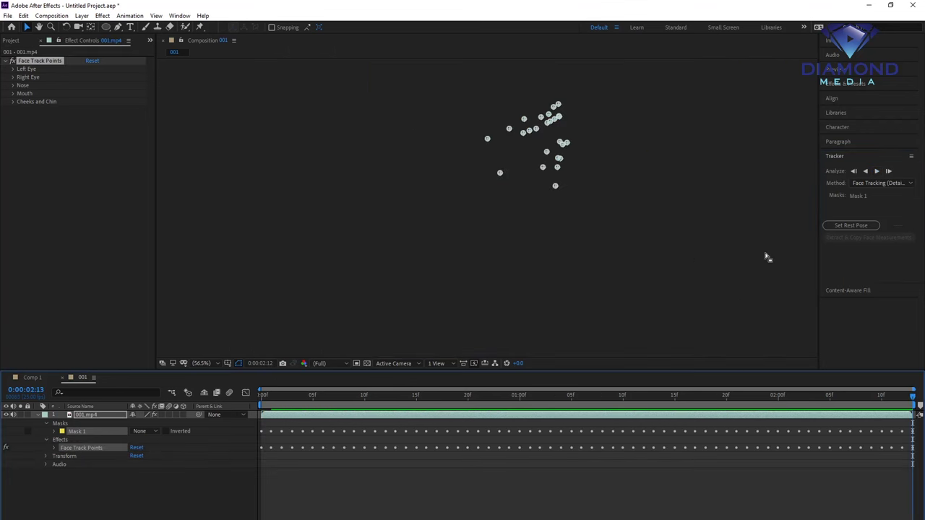
Enlarge the viewer centred on the face and return the playhead to 0:00:00:00.
mouse_move(288, 397)
left_mouse_down()
mouse_move(513, 399)
mouse_move(374, 397)
left_mouse_up()
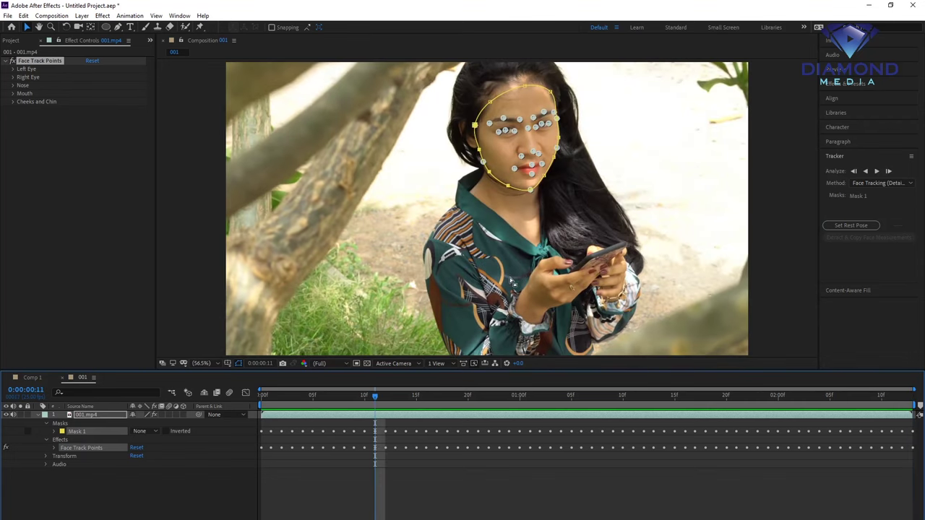
left_click_drag(526, 370, 528, 424)
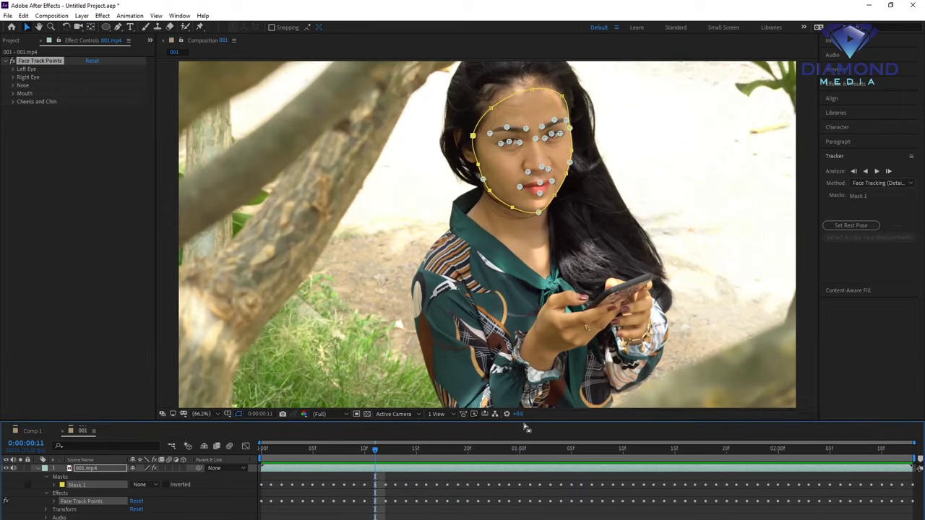
scroll(535, 194, "up", 1)
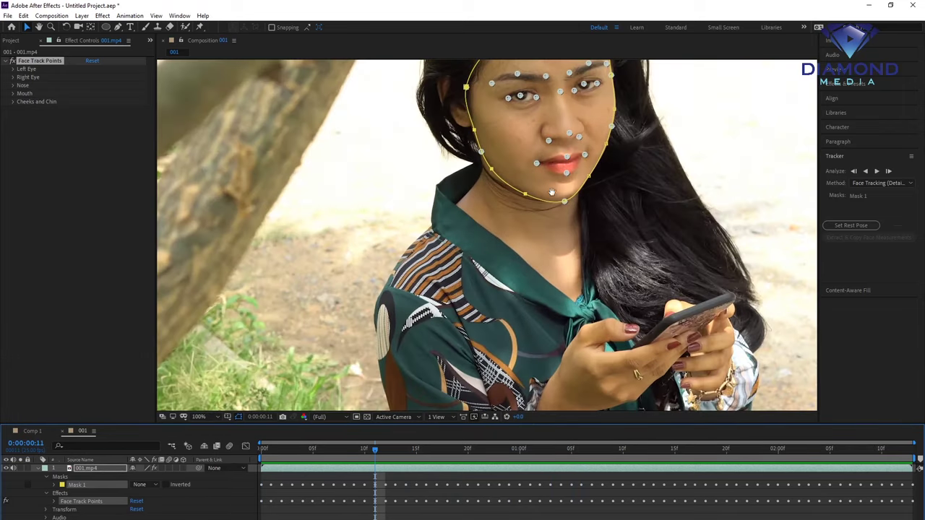
left_click_drag(492, 247, 485, 254)
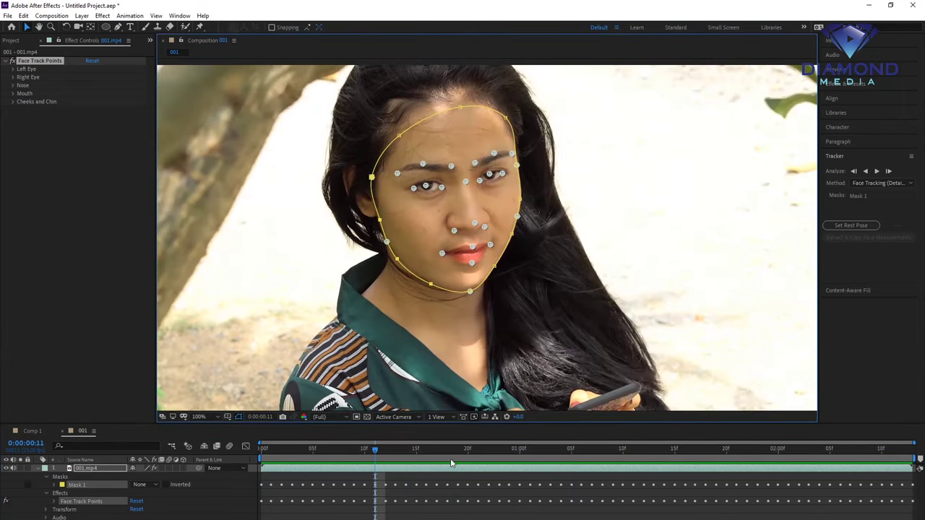
left_click_drag(318, 449, 251, 458)
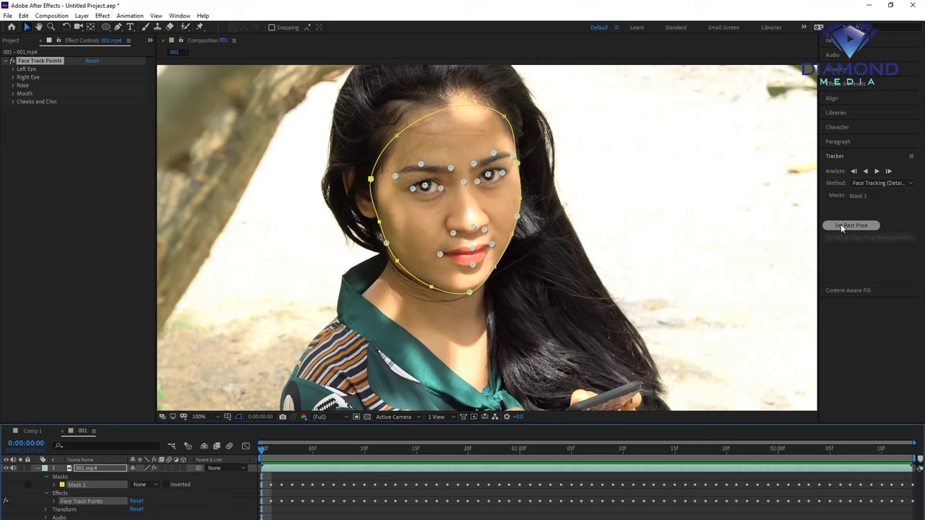
Set the rest pose on the first frame and extract face measurements, checking a later frame.
left_click(843, 226)
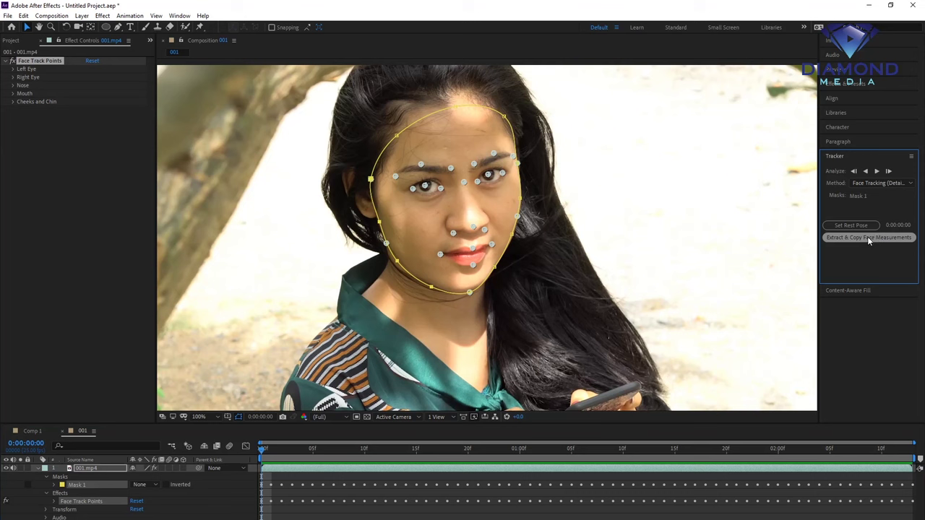
left_click(871, 238)
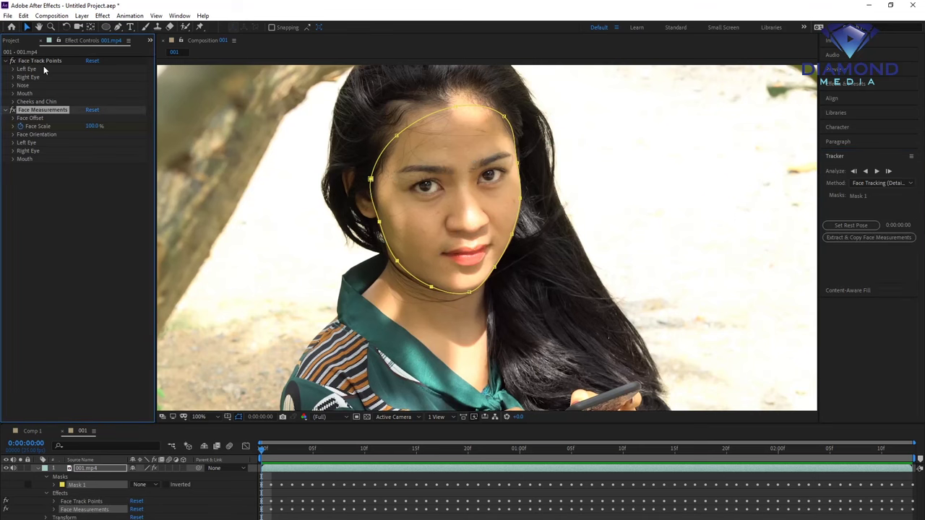
left_click(333, 448)
key("Home")
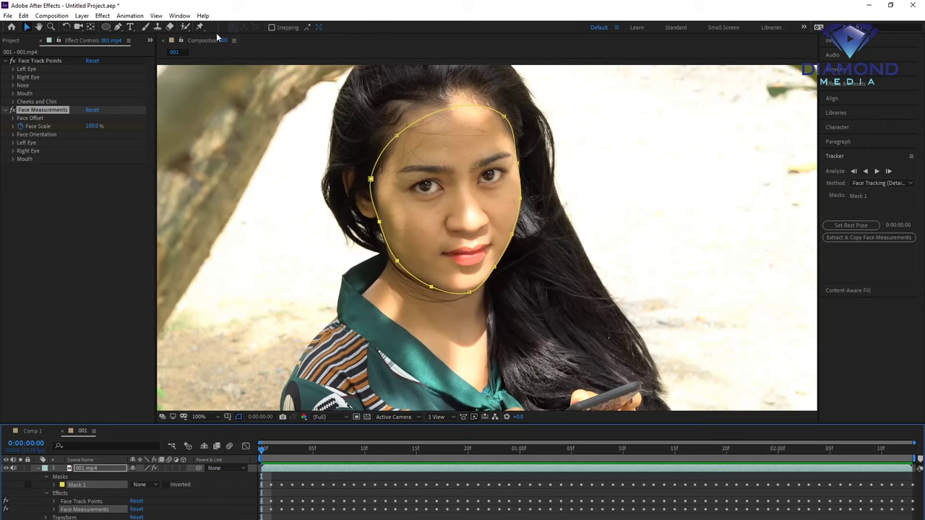
left_click(179, 16)
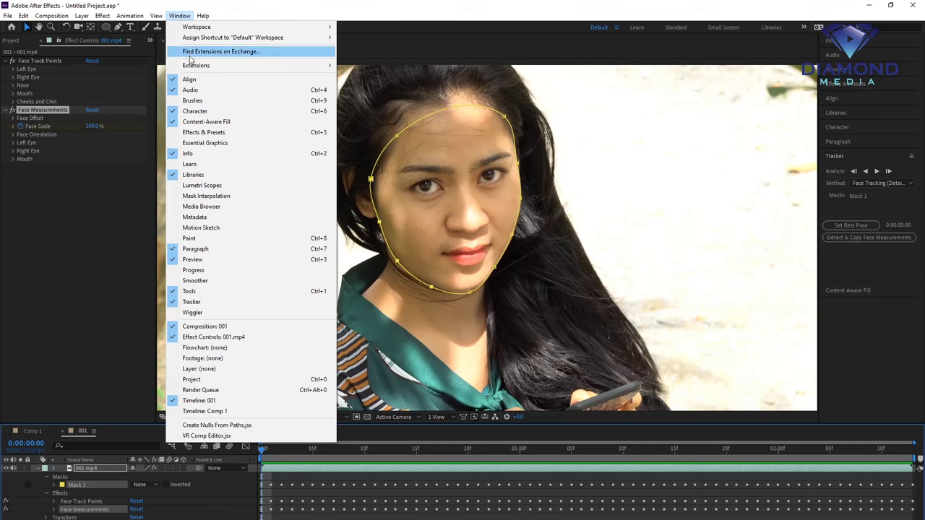
Launch Motion Bro from Window > Extensions, accept the script alert, and pull its panel free.
mouse_move(192, 68)
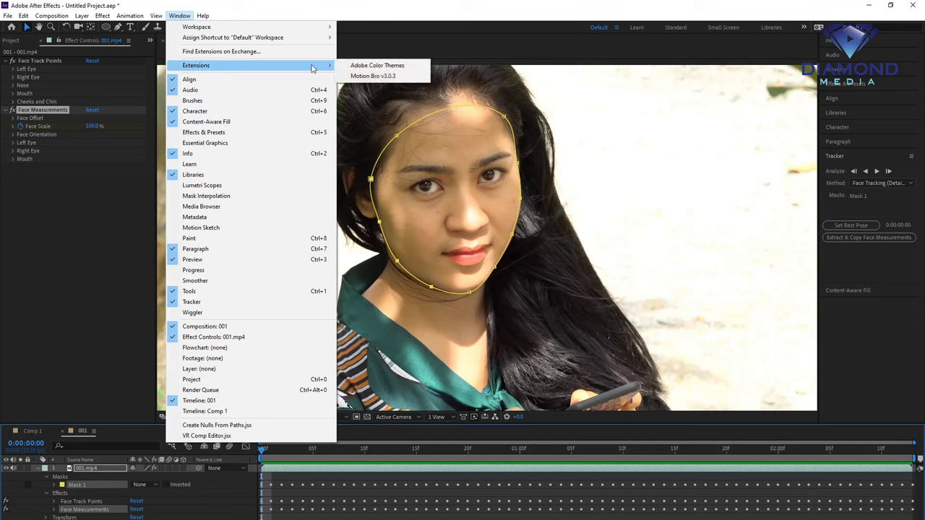
left_click(396, 77)
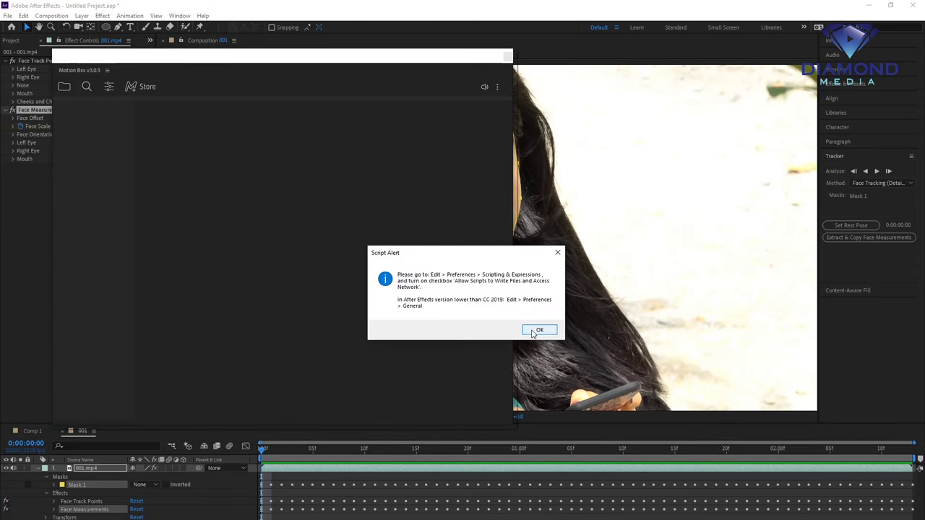
left_click(536, 330)
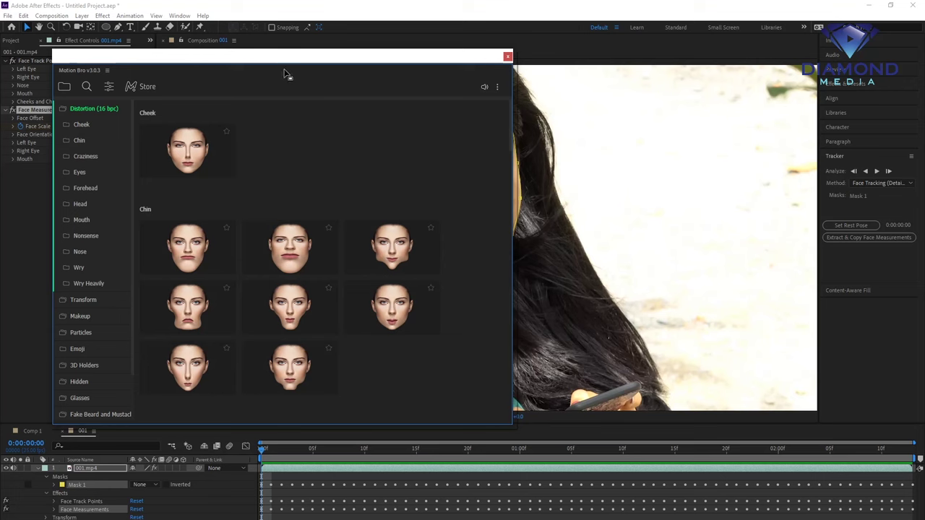
mouse_move(281, 59)
left_mouse_down()
mouse_move(315, 59)
mouse_move(295, 114)
mouse_move(333, 137)
left_mouse_up()
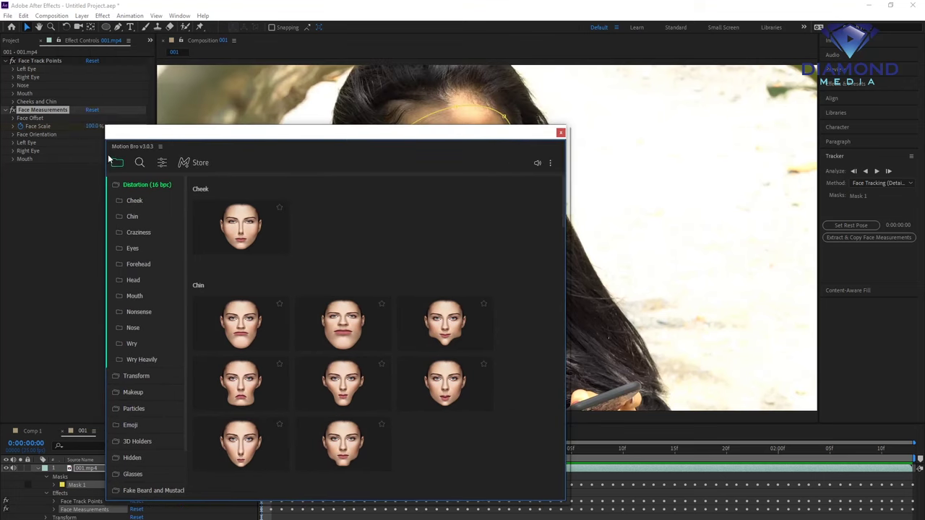
left_click_drag(114, 146, 838, 184)
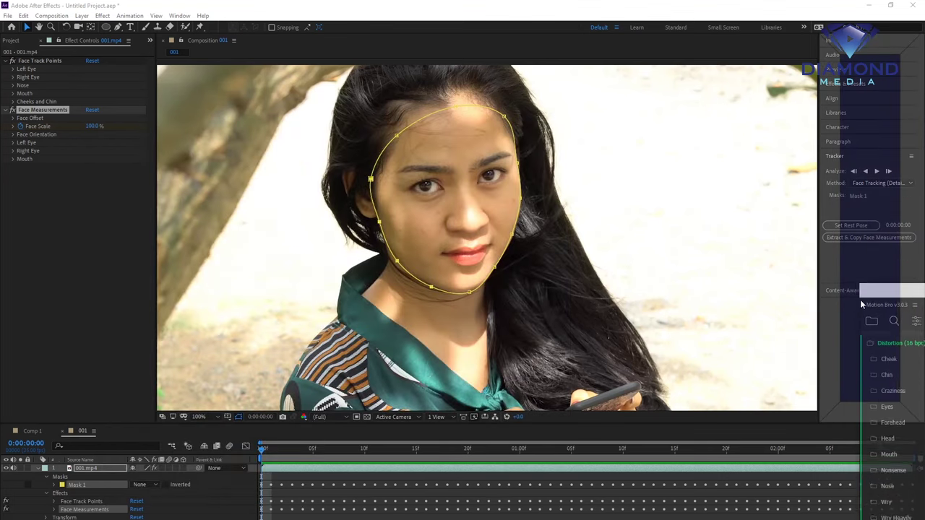
Dock Motion Bro beside the Tracker column, widen it to two thumbnail columns, and enlarge the viewer.
mouse_move(838, 184)
left_mouse_down()
mouse_move(843, 118)
mouse_move(828, 43)
left_mouse_up()
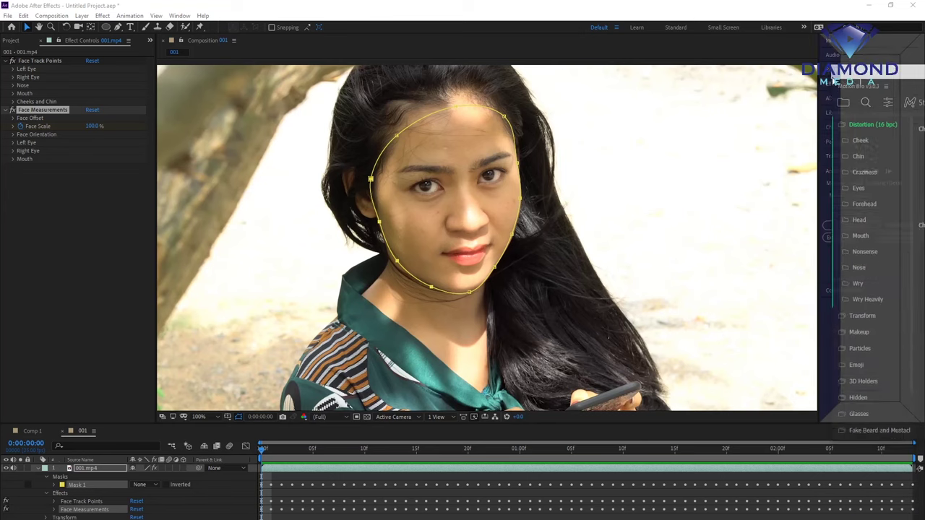
left_click_drag(829, 44, 820, 67)
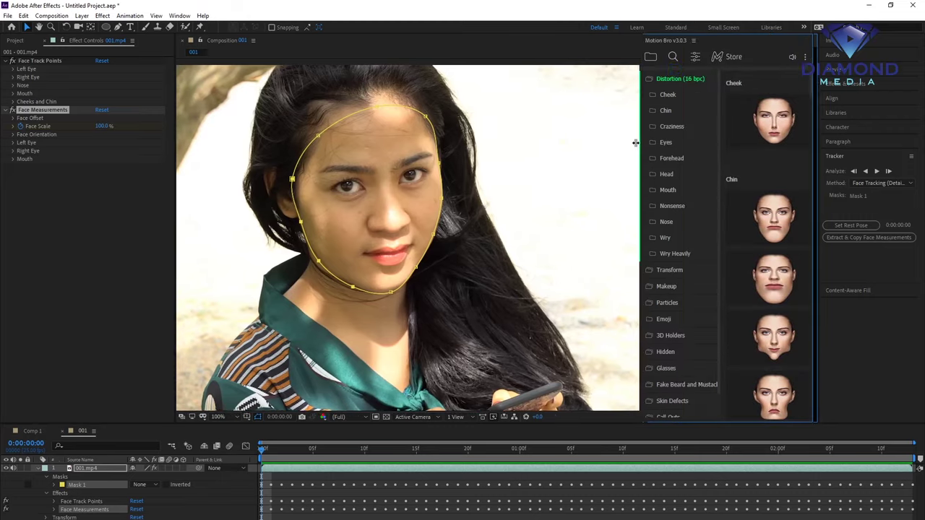
left_click_drag(770, 137, 614, 140)
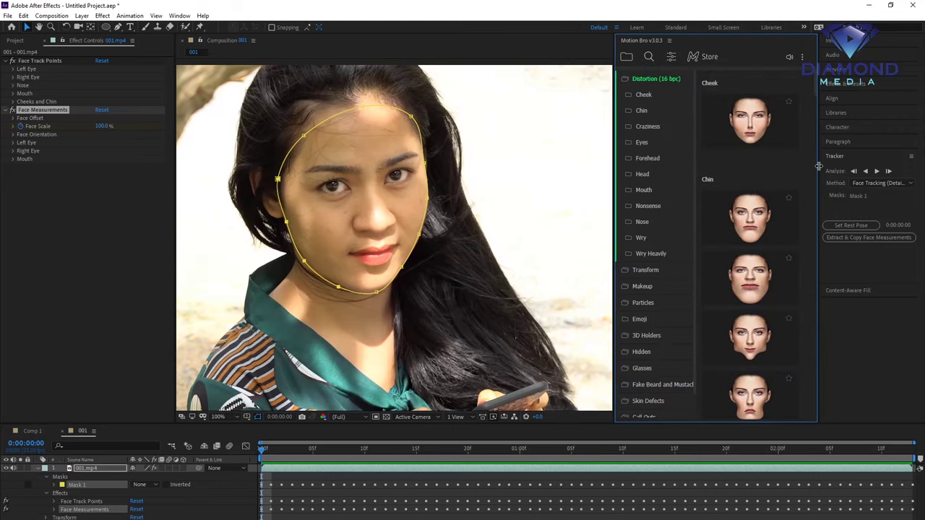
left_click_drag(818, 166, 859, 168)
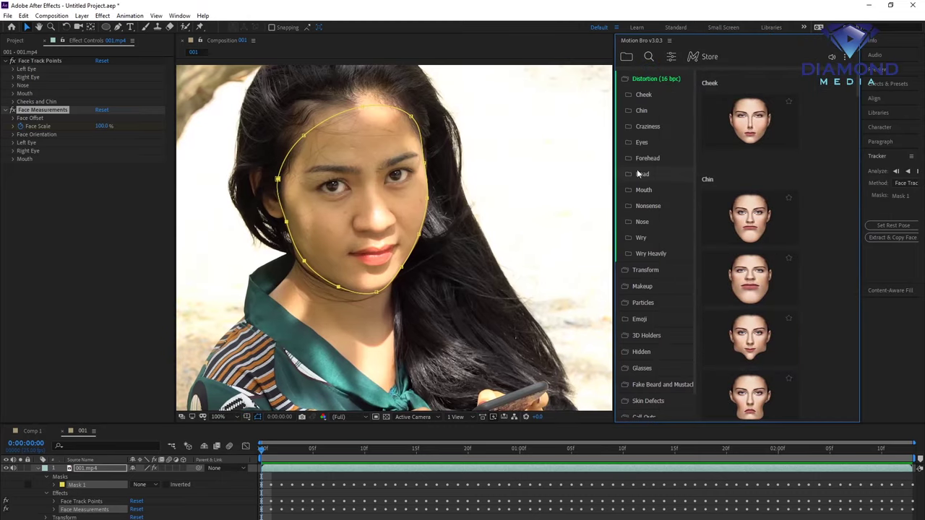
left_click_drag(615, 174, 543, 173)
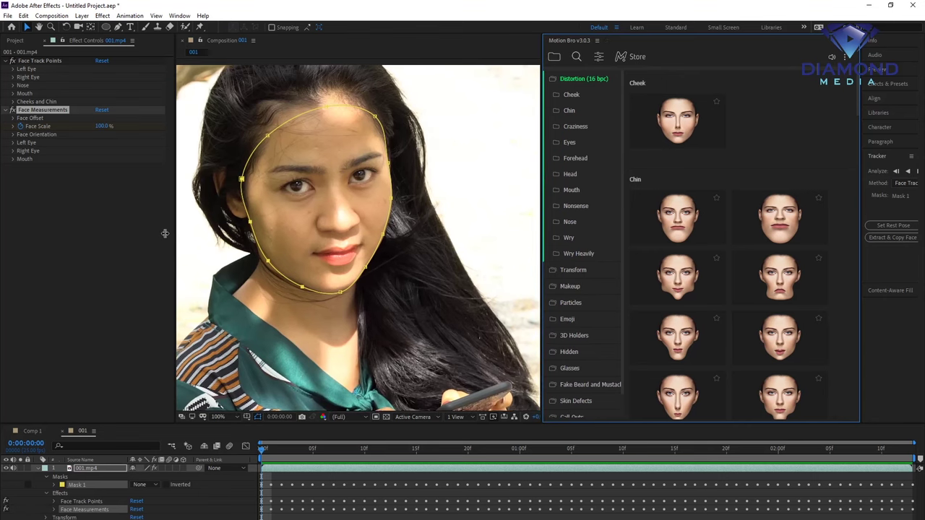
left_click_drag(165, 234, 81, 234)
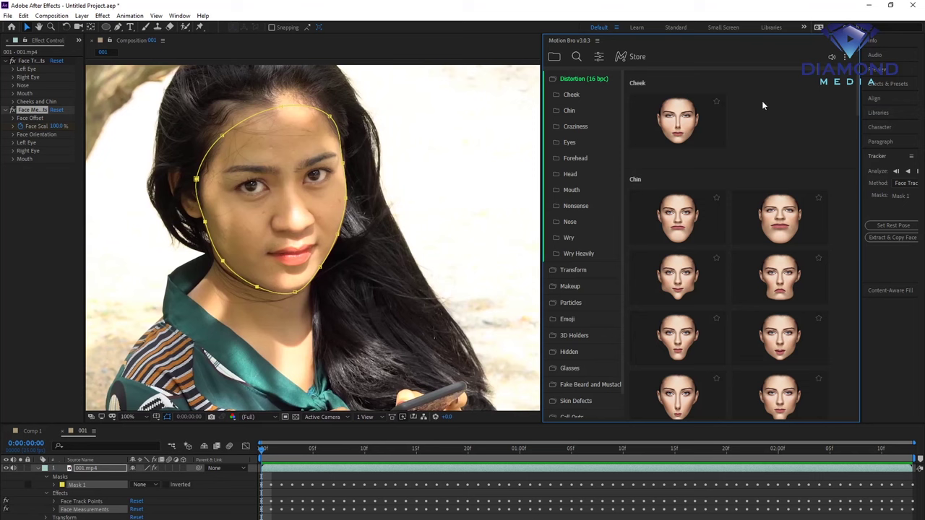
Browse the AE Face Tools packs, including Makeup Holder, and select the Starter Pack.
left_click(554, 57)
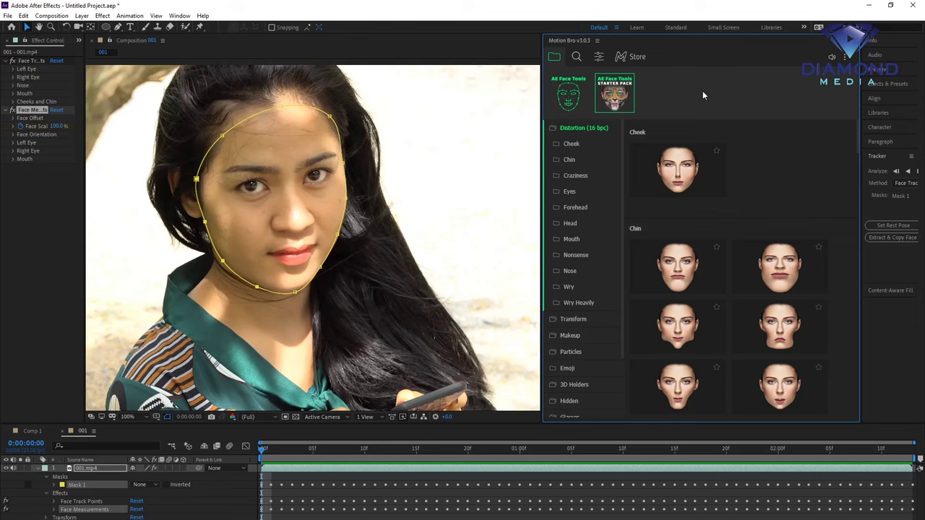
left_click(574, 101)
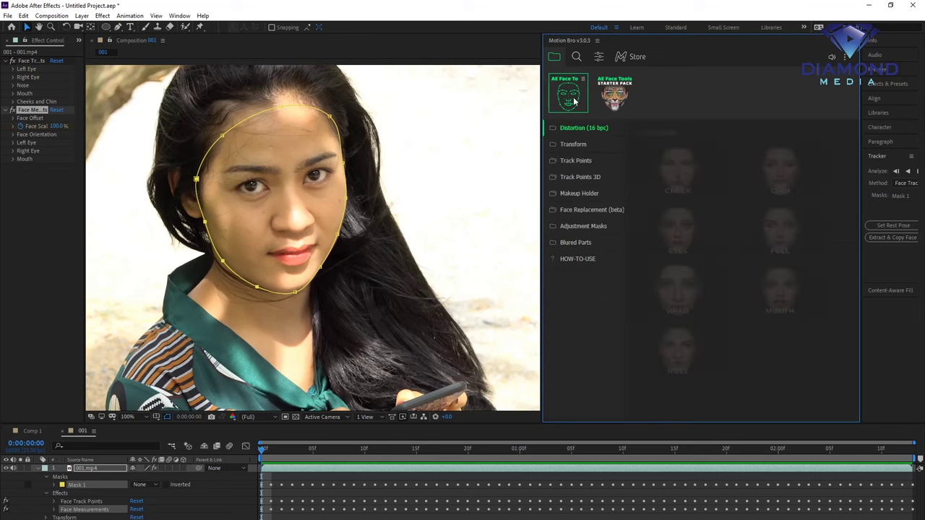
left_click(576, 193)
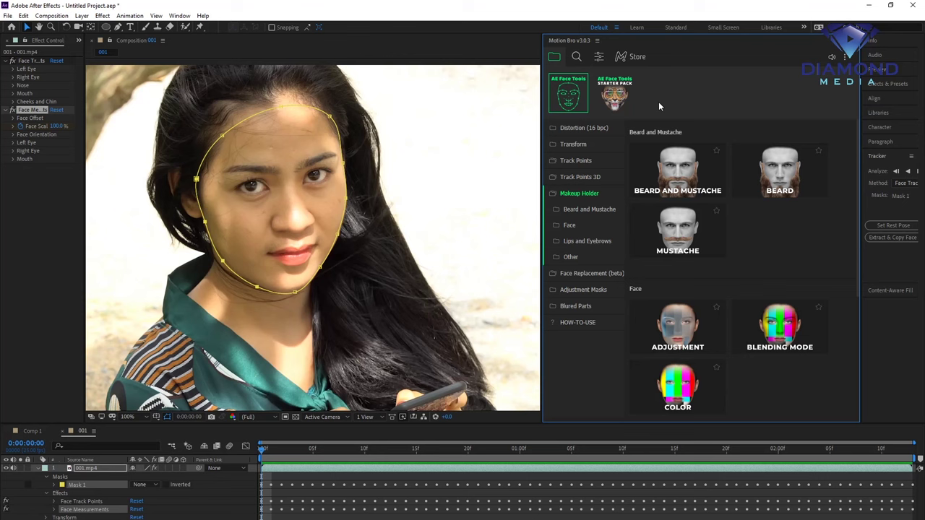
left_click(613, 104)
left_click(619, 99)
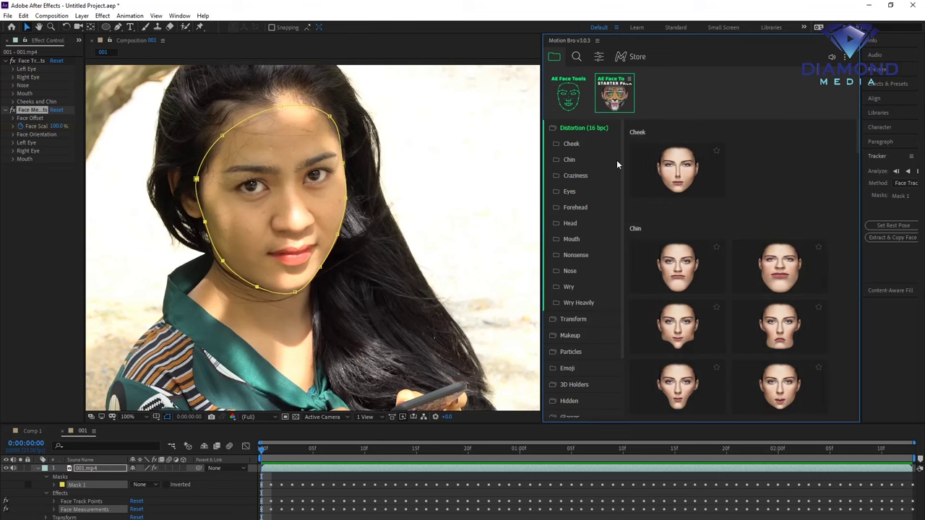
Browse the Cheek, Chin, Craziness and Eyes distortion presets in Motion Bro.
left_click(571, 144)
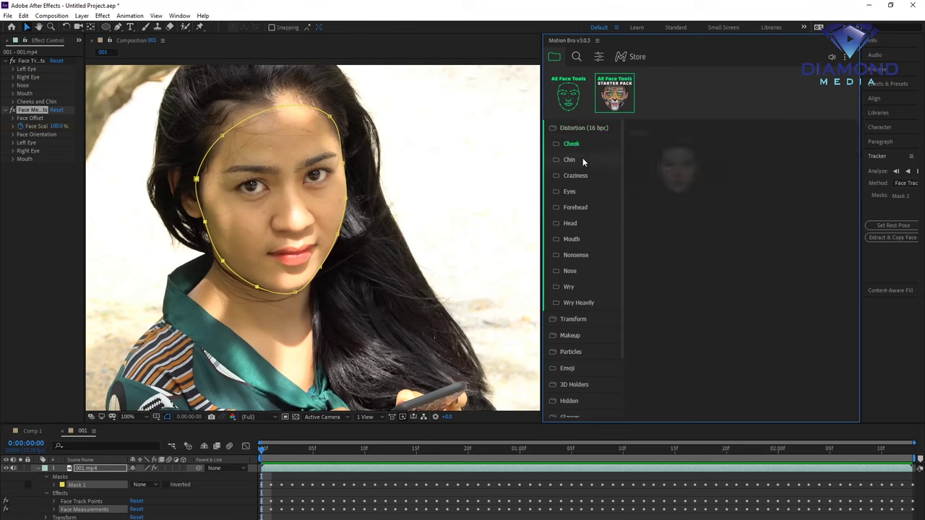
left_click(576, 158)
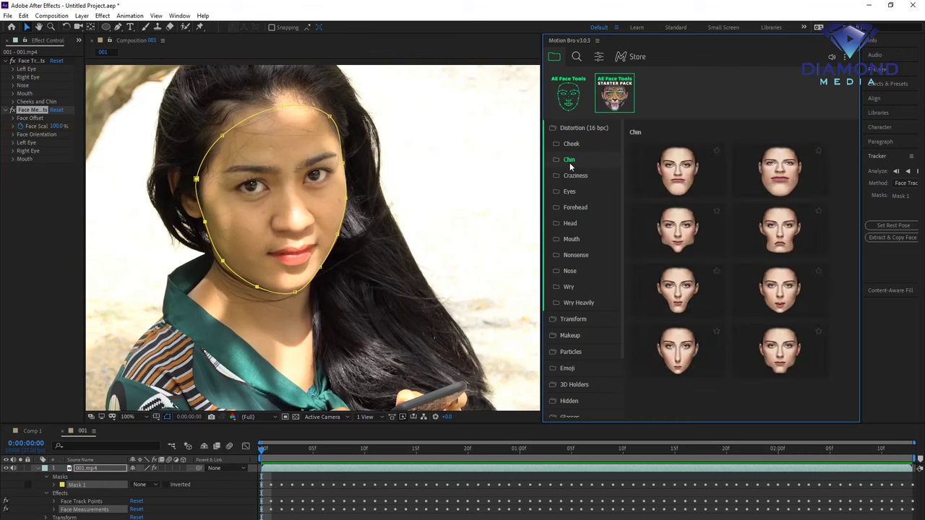
left_click(582, 178)
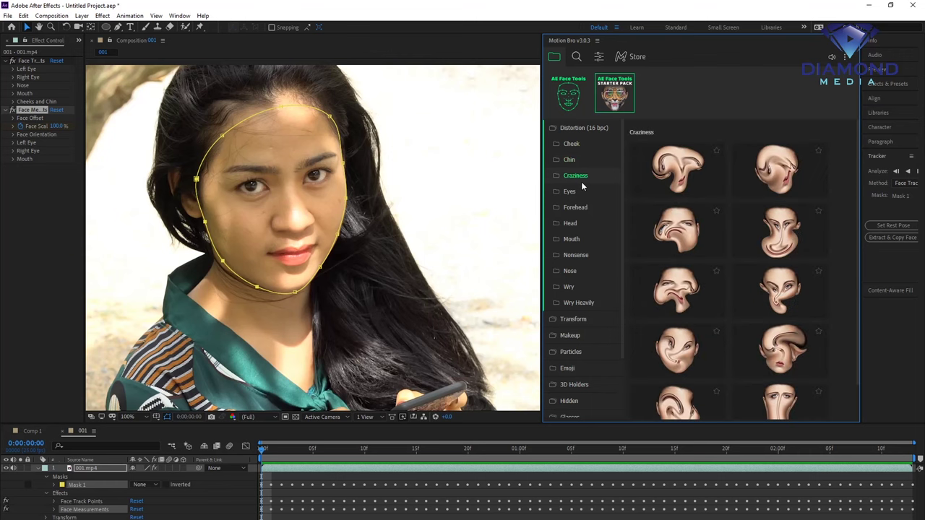
left_click(575, 195)
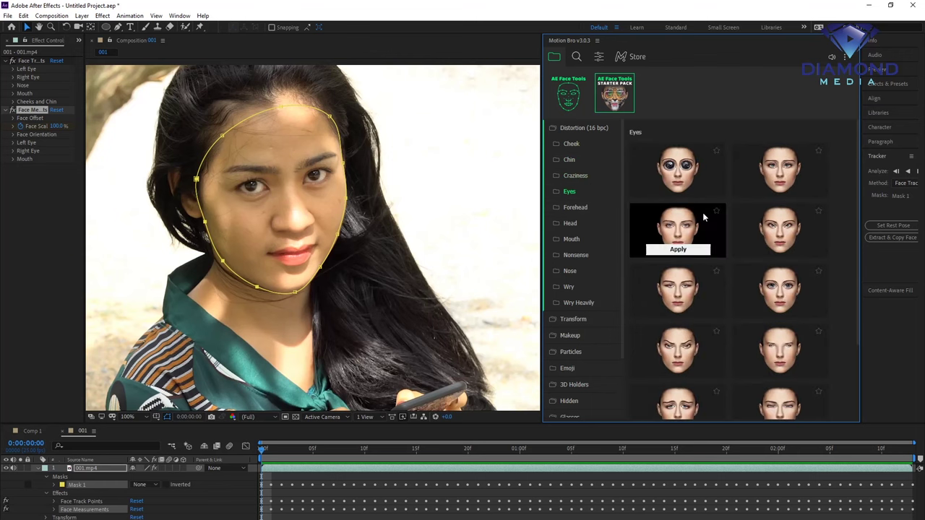
scroll(702, 213, "down", 3)
scroll(703, 223, "up", 3)
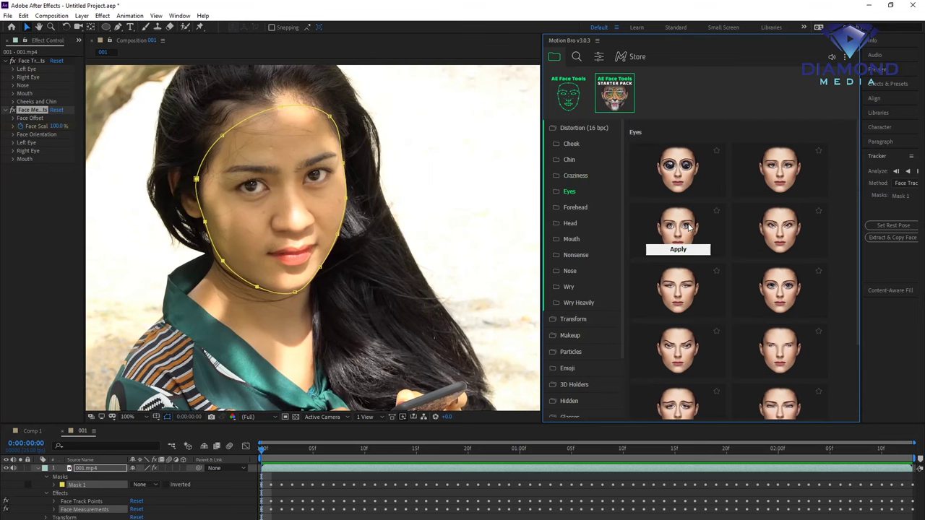
Browse the Forehead, Head, Mouth, Nonsense, Nose, Wry and Wry Heavily distortion presets.
left_click(577, 205)
scroll(577, 206, "down", 3)
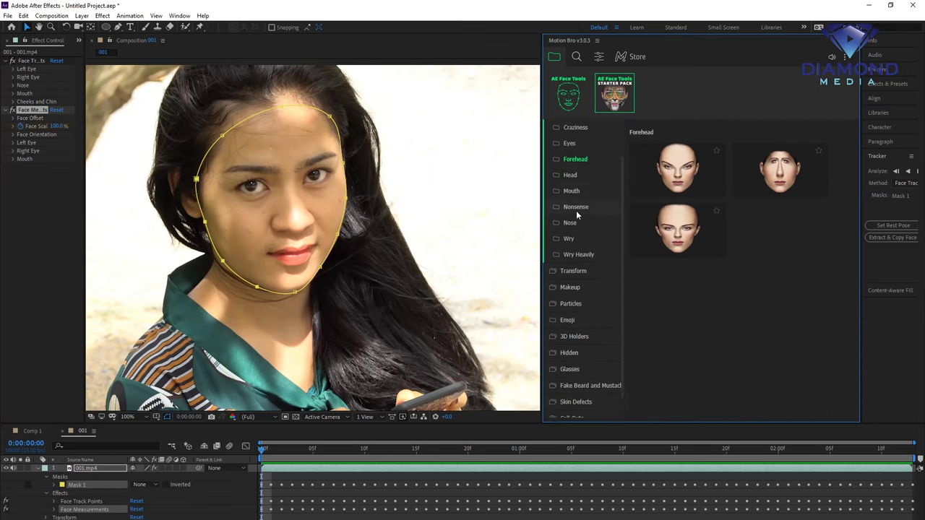
left_click(575, 176)
left_click(571, 191)
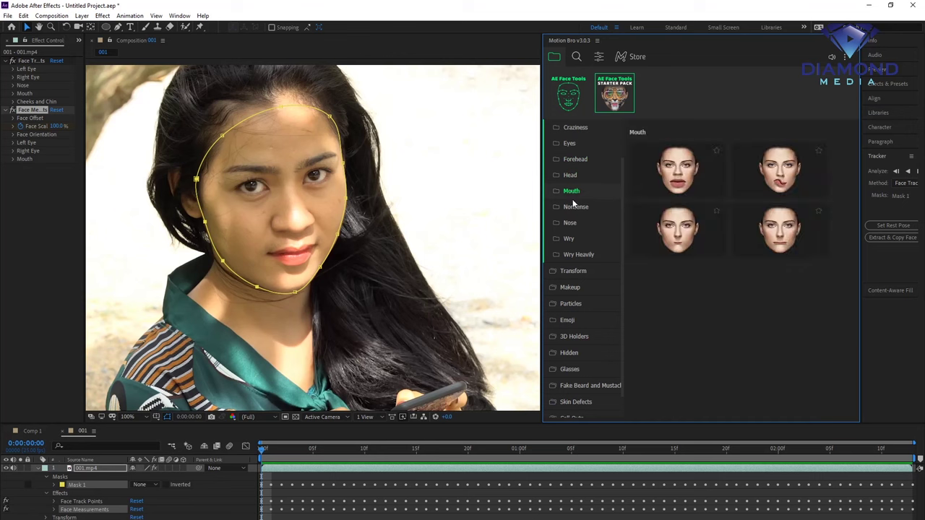
left_click(573, 205)
left_click(570, 224)
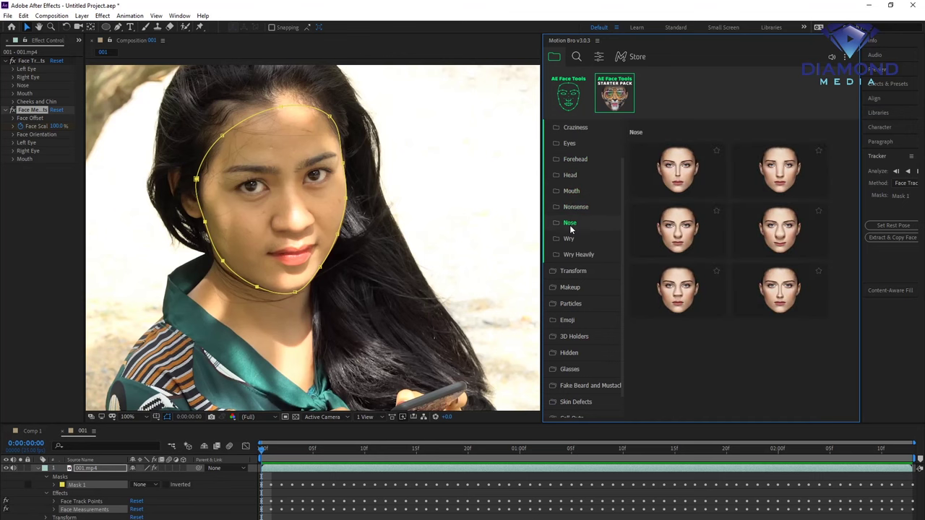
left_click(569, 239)
left_click(578, 255)
scroll(596, 235, "down", 2)
View Transform > Big Parts, expand Makeup, and apply the Leopard animal makeup preset.
left_click(570, 245)
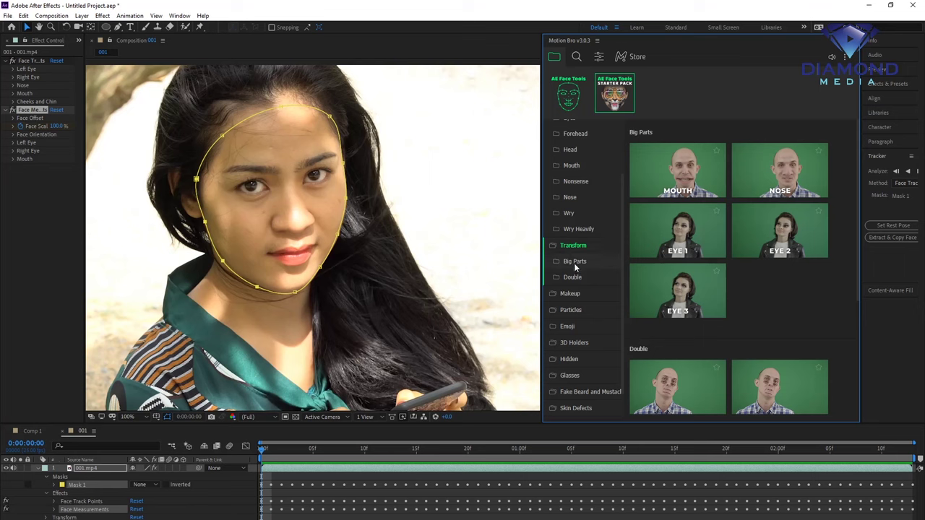
left_click(576, 265)
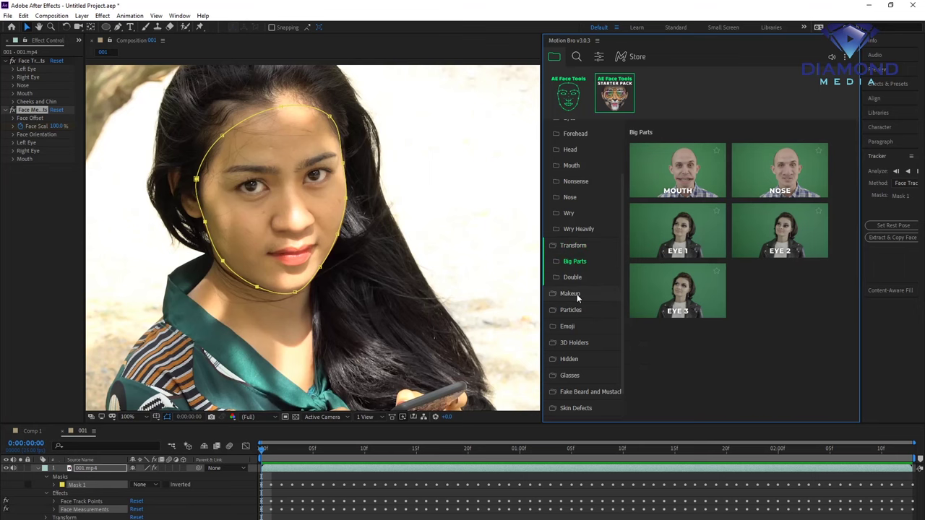
left_click(577, 294)
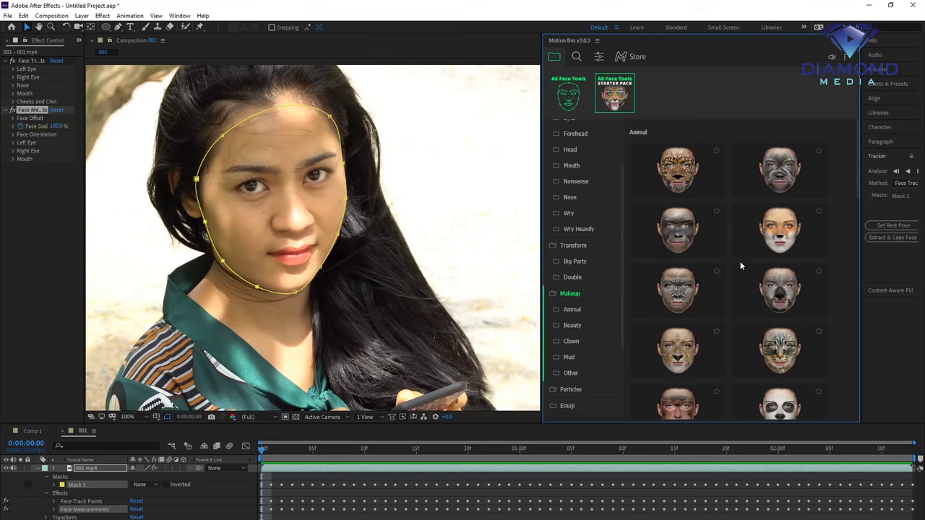
scroll(740, 261, "down", 3)
scroll(741, 263, "down", 3)
scroll(741, 268, "up", 3)
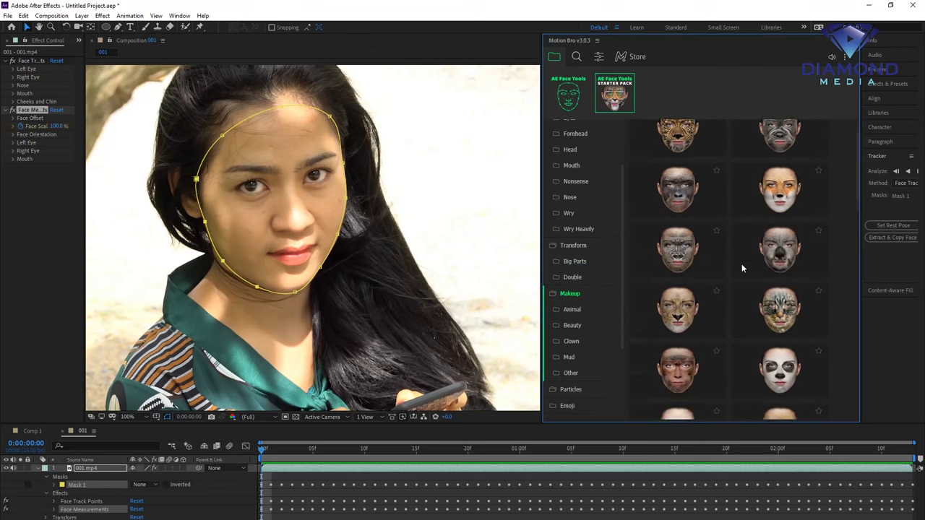
scroll(741, 263, "up", 3)
mouse_move(681, 174)
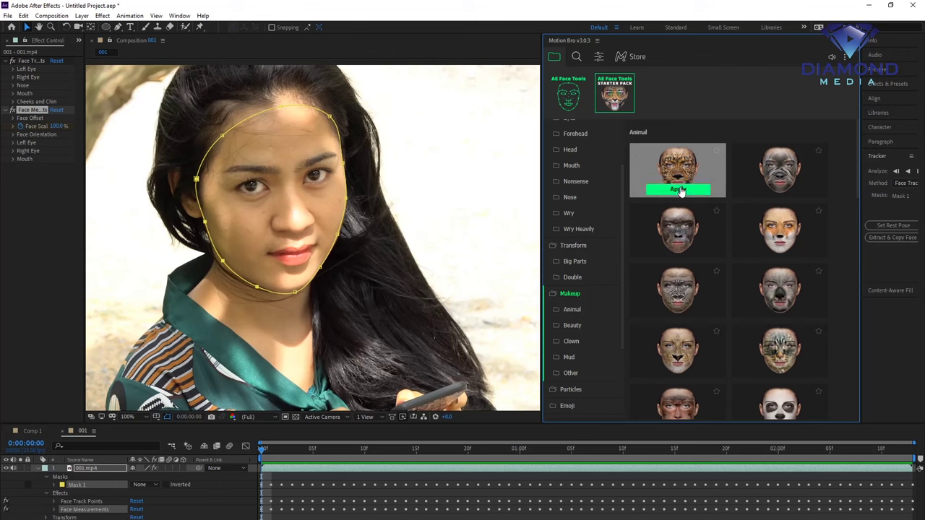
left_click(680, 192)
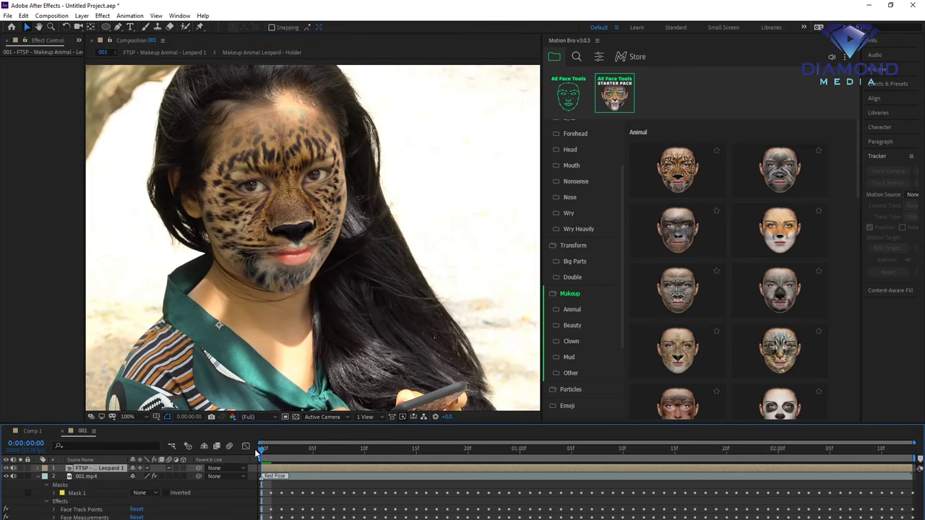
Set the viewer resolution to Half and play a short preview of the leopard makeup.
left_click(273, 417)
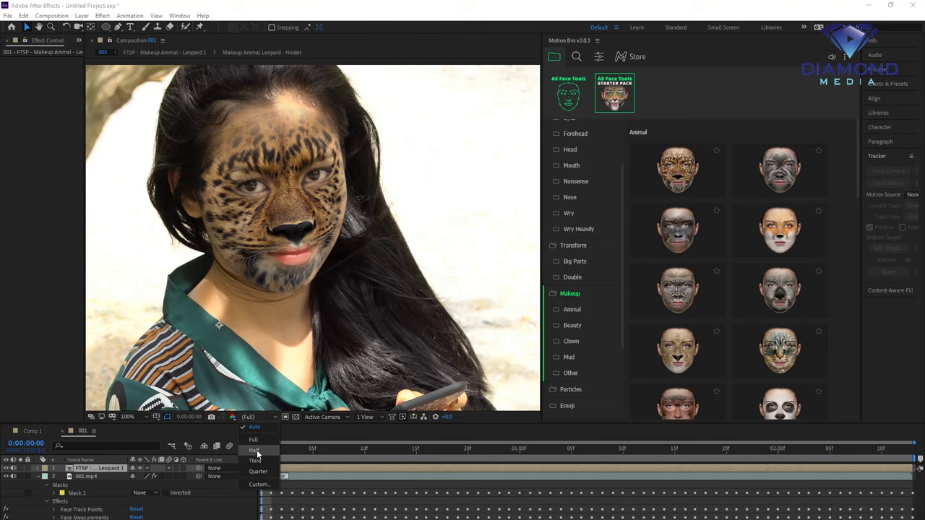
left_click(257, 451)
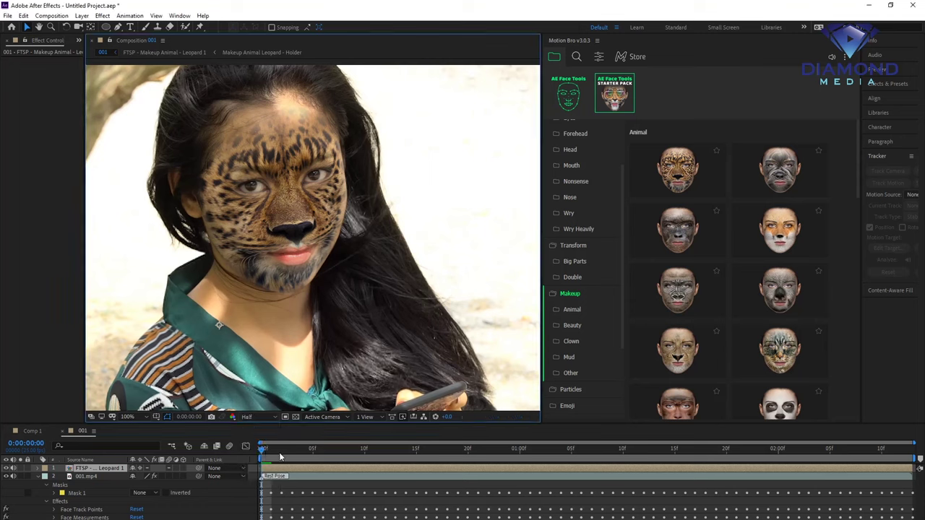
key("space")
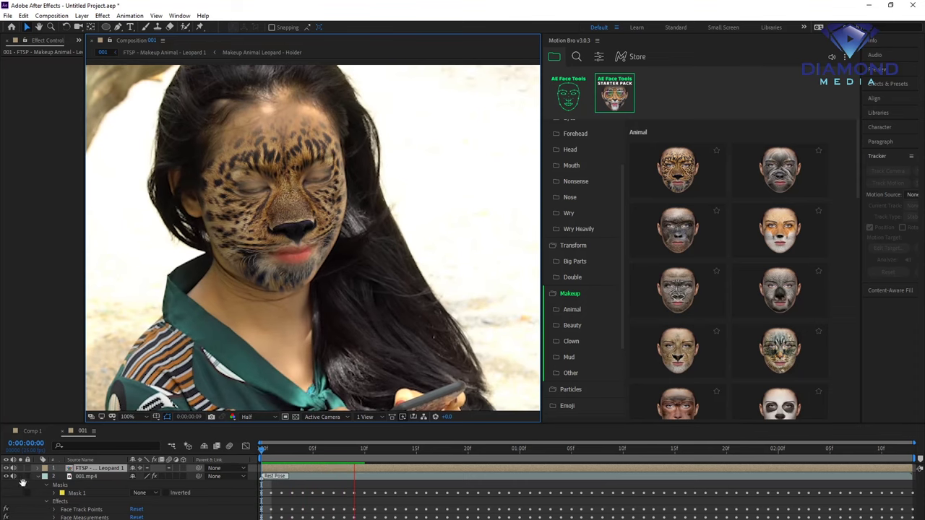
key("space")
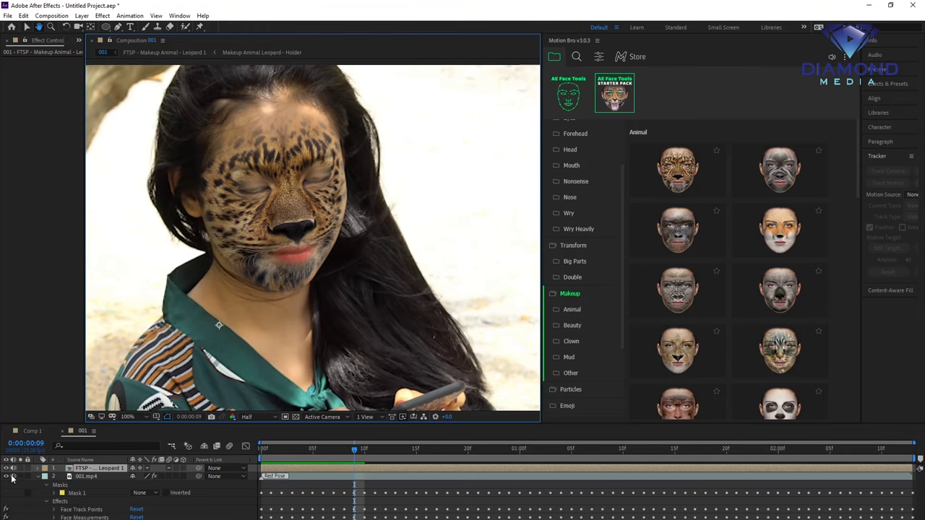
Replay the full leopard makeup preview, then select the 001.mp4 footage layer.
key("space")
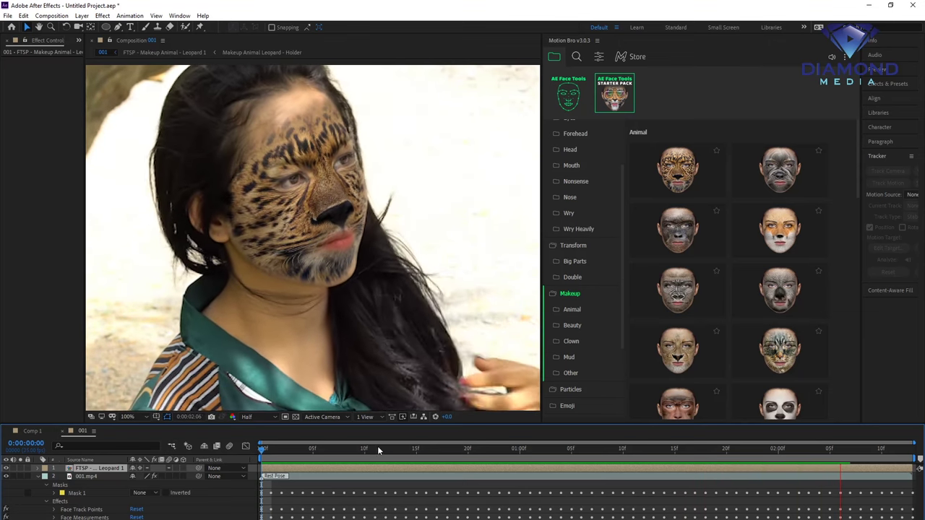
key("space")
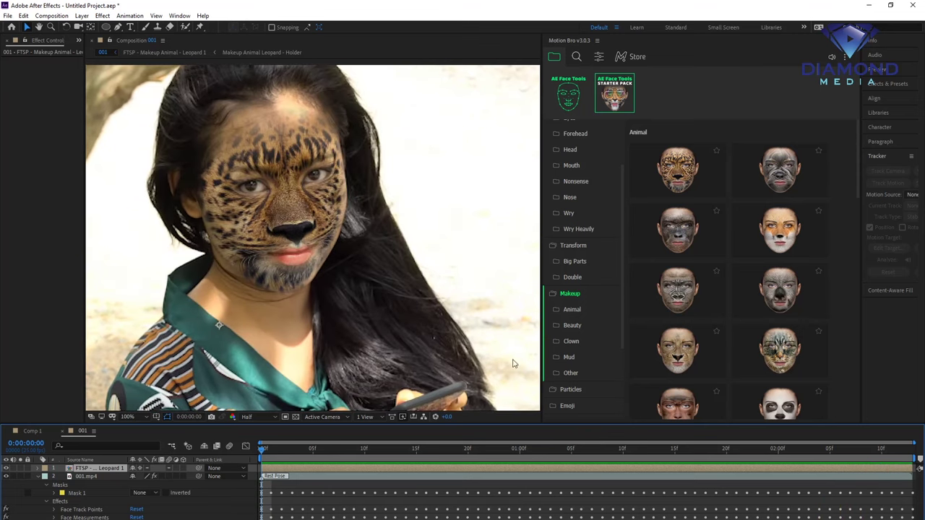
left_click(297, 479)
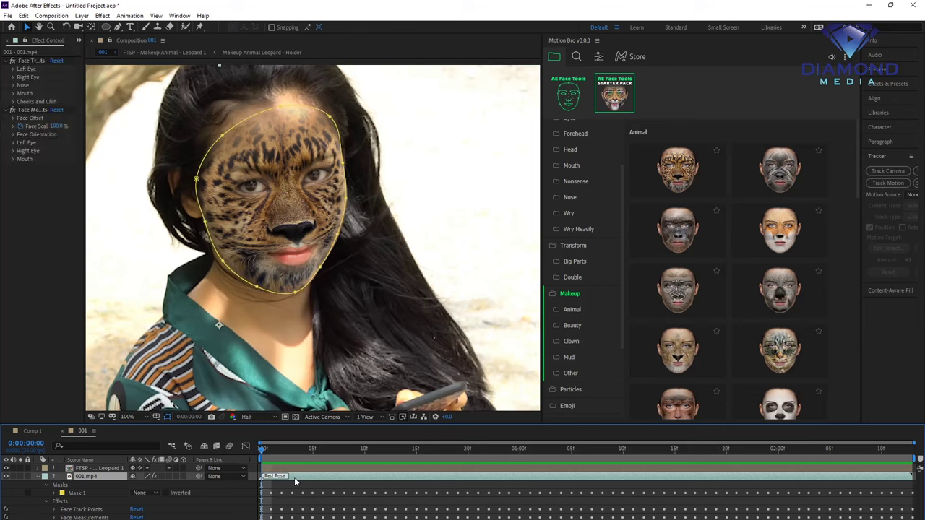
Apply the second Clown makeup preset to her face and hide the leopard layer.
scroll(819, 226, "down", 3)
scroll(798, 248, "down", 2)
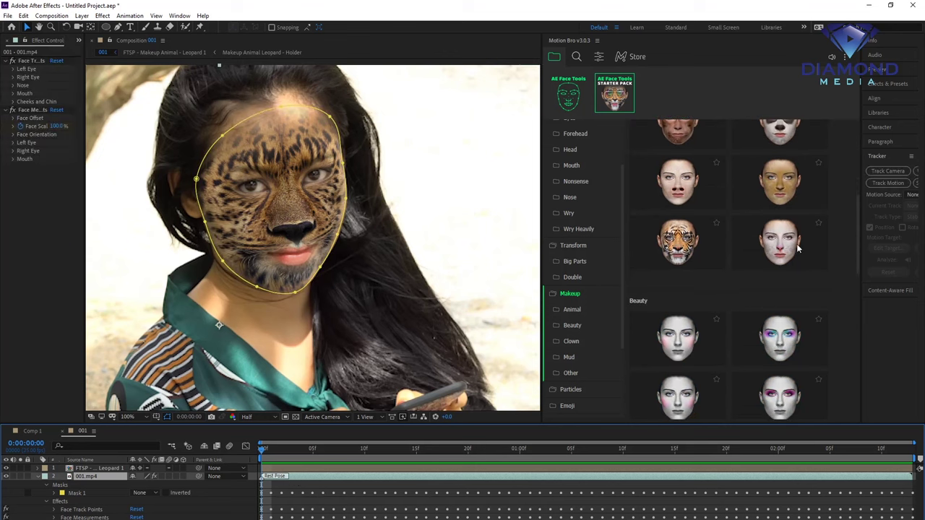
mouse_move(798, 248)
scroll(787, 246, "up", 2)
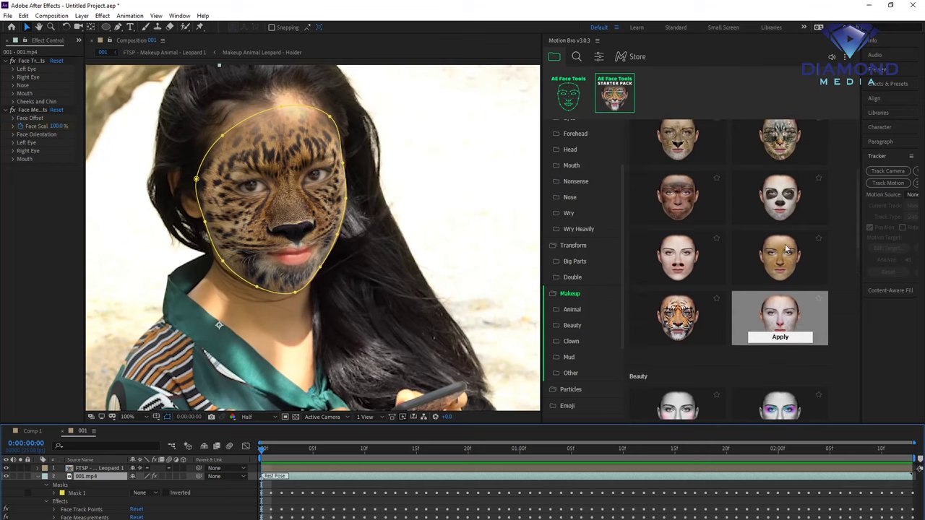
scroll(776, 227, "down", 5)
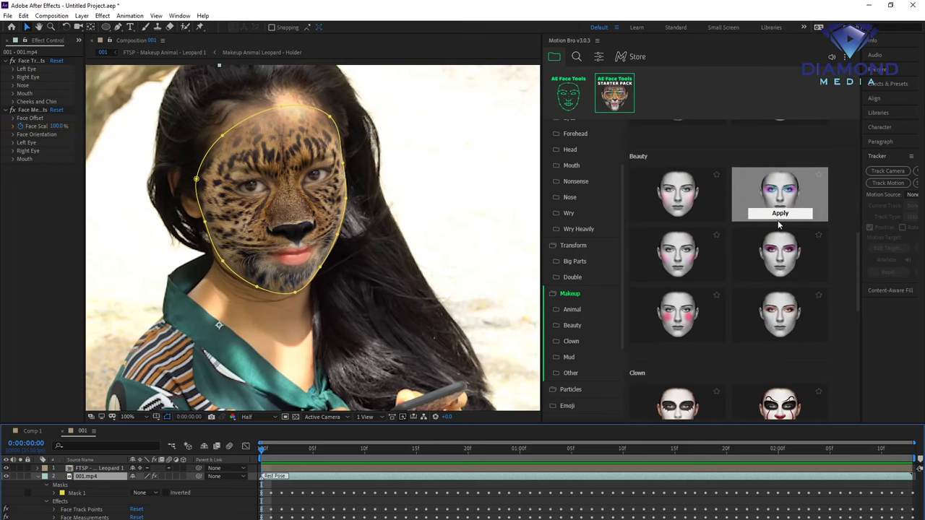
scroll(768, 239, "down", 4)
mouse_move(767, 239)
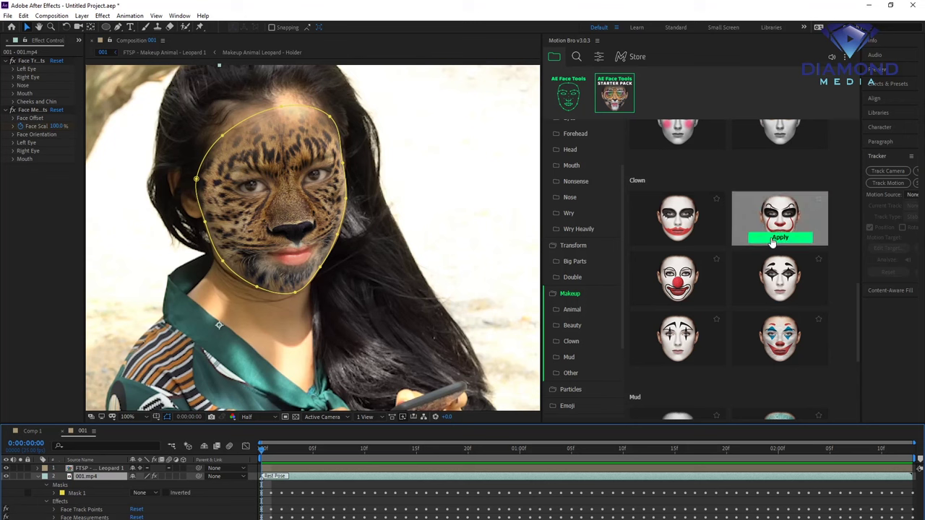
left_click(771, 241)
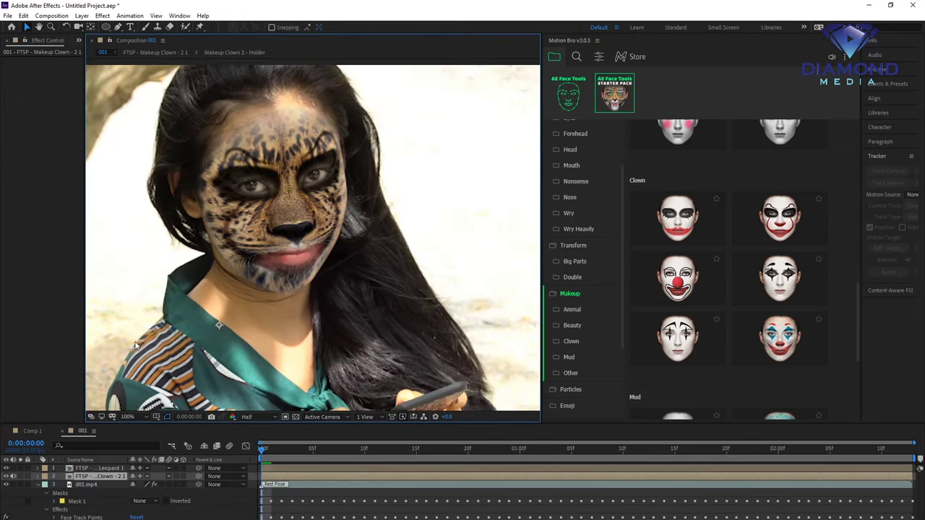
left_click(10, 469)
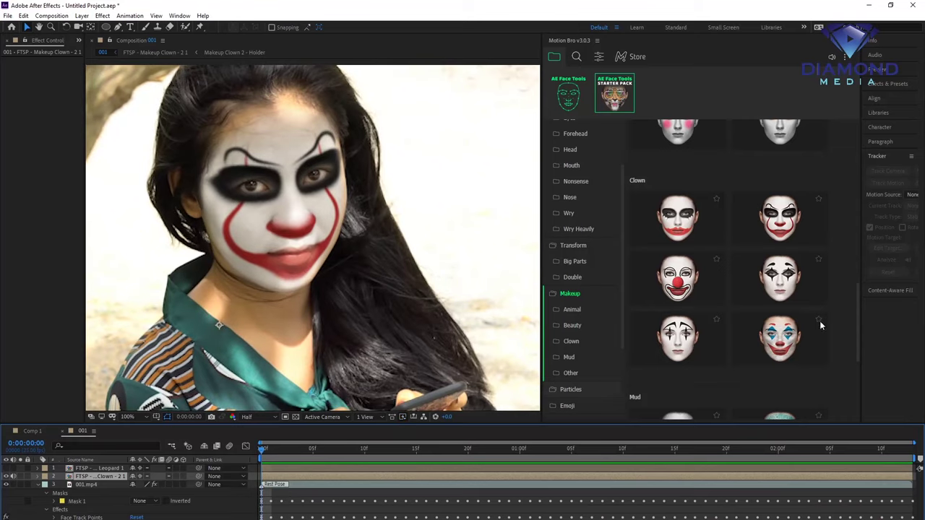
Select the 001.mp4 footage layer in the timeline.
left_click(327, 489)
Apply the skull preset from Makeup > Other to the woman's face.
scroll(729, 289, "down", 5)
scroll(729, 289, "down", 1)
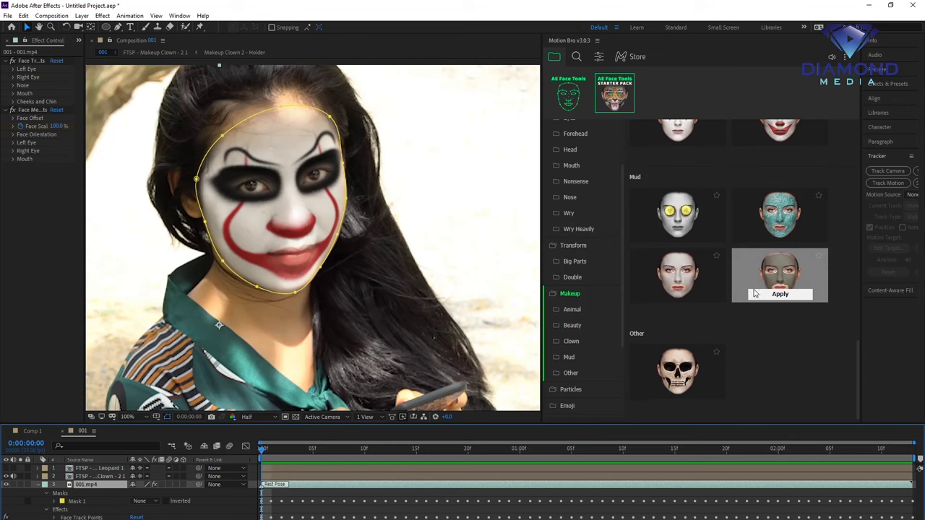
left_click(683, 370)
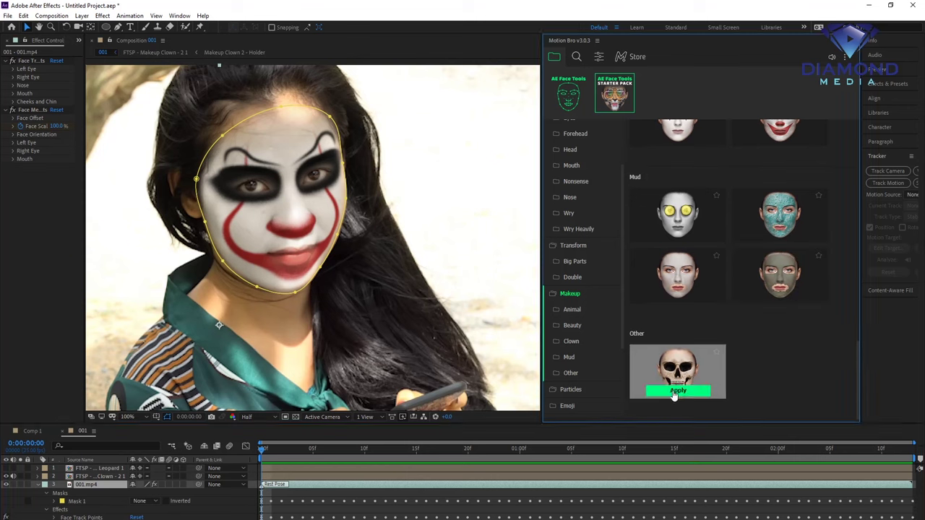
left_click(675, 392)
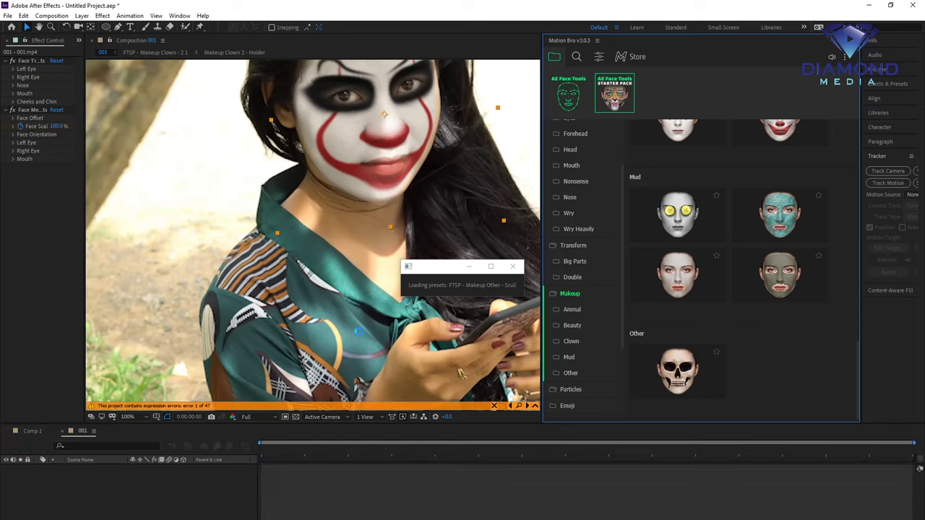
Preview the skull makeup tracking her face, then hide the skull layer.
left_click(33, 481)
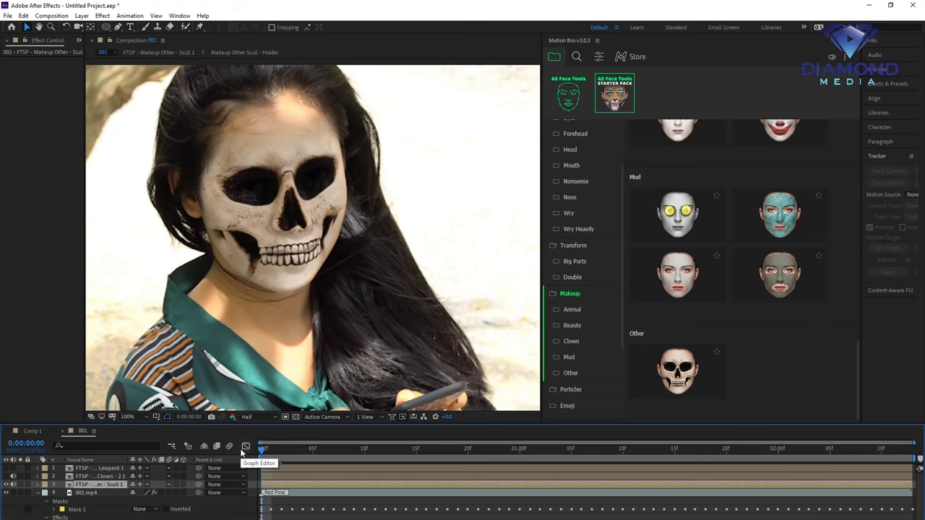
key("space")
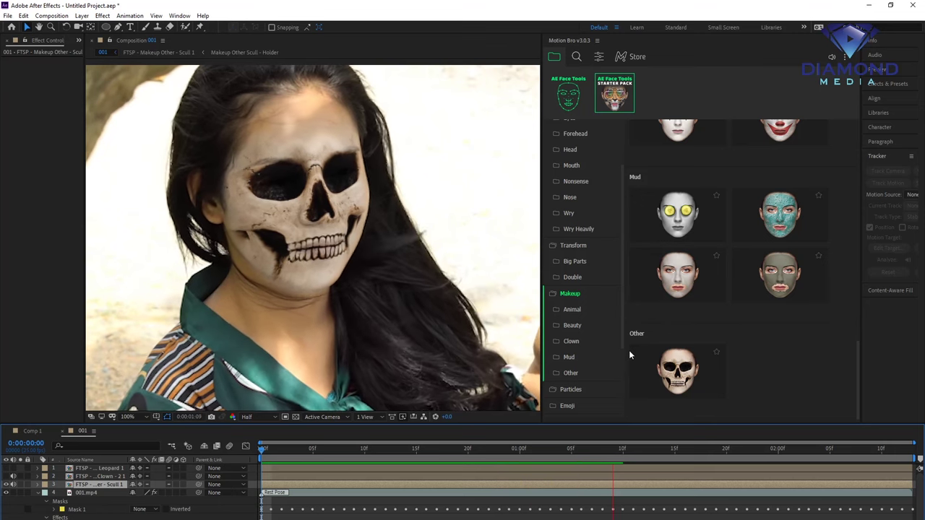
mouse_move(629, 350)
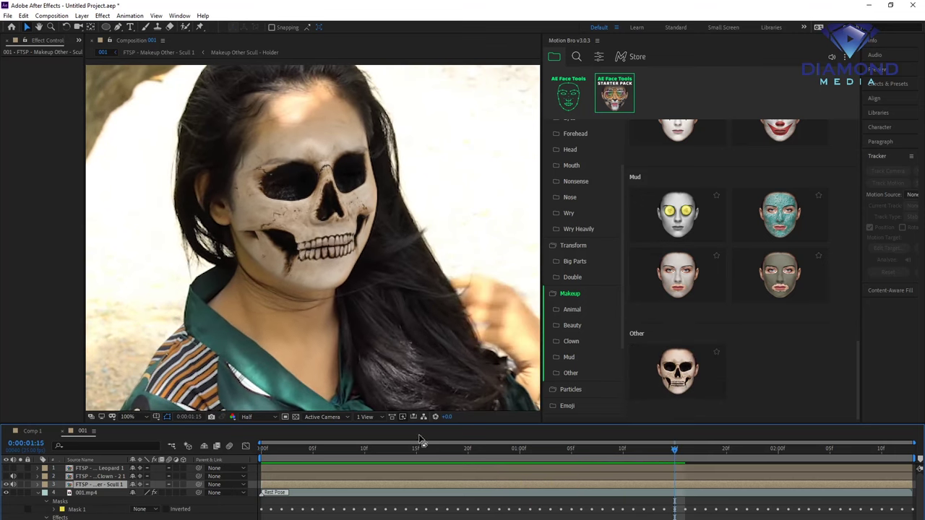
key("space")
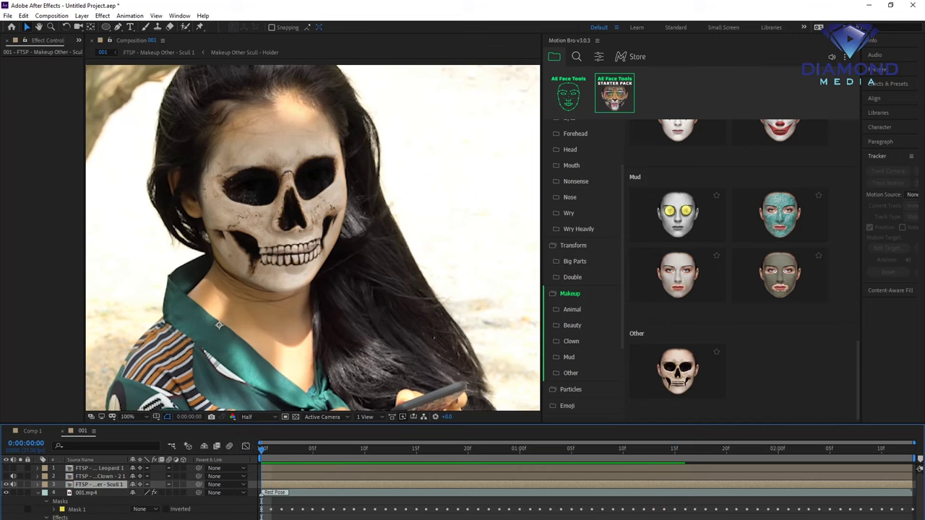
left_click(7, 485)
With 001.mp4 selected, browse the Animal, Beauty and Clown makeup presets and widen the browser.
left_click(292, 494)
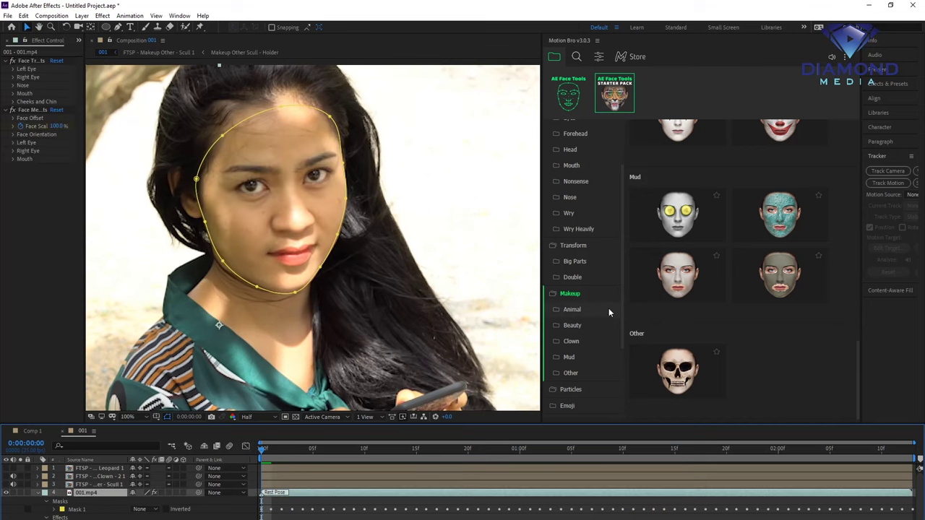
left_click(571, 309)
scroll(687, 232, "down", 2)
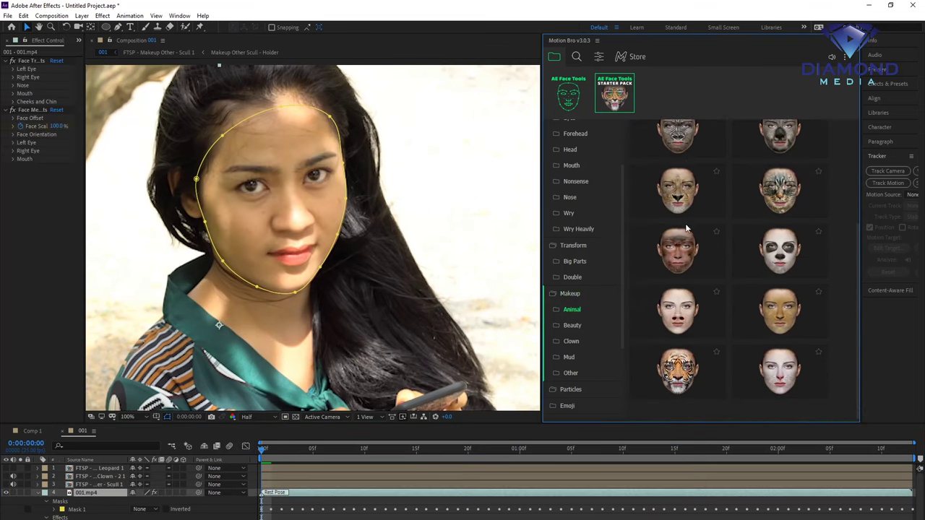
left_click(574, 325)
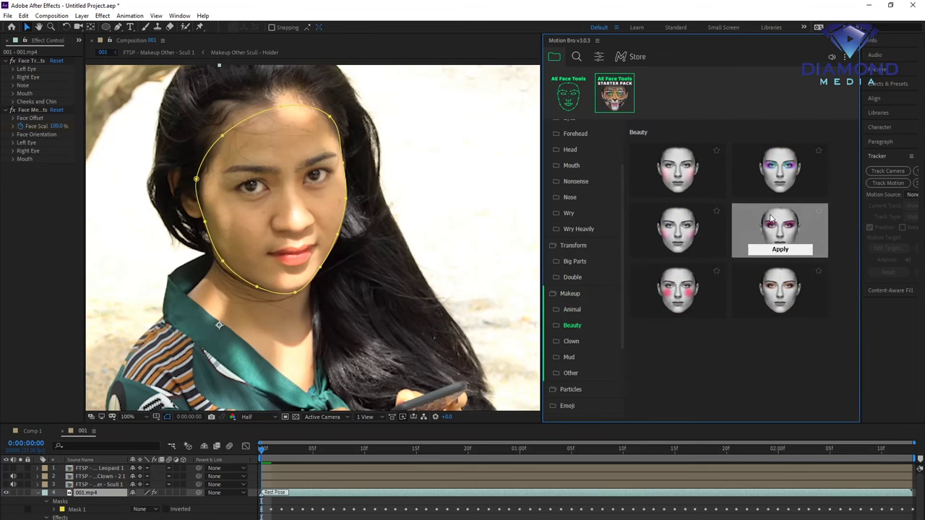
left_click(575, 343)
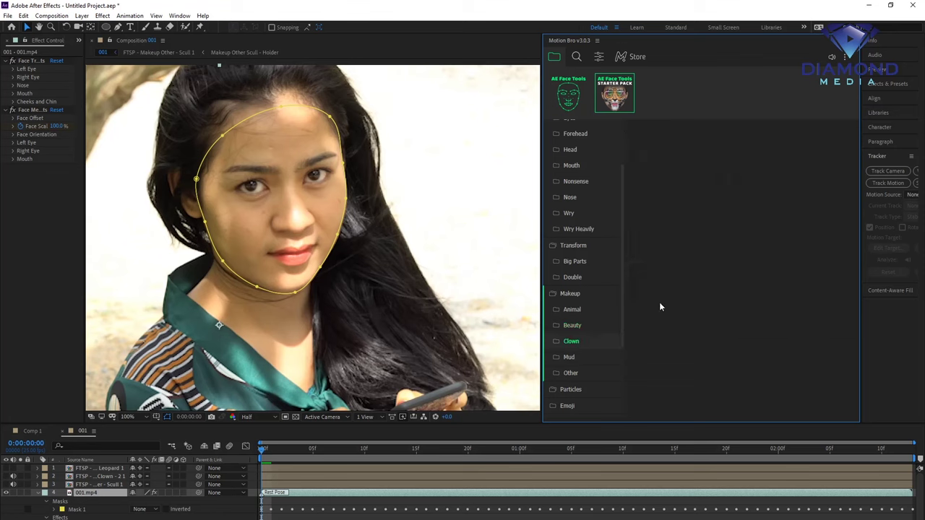
scroll(600, 264, "down", 3)
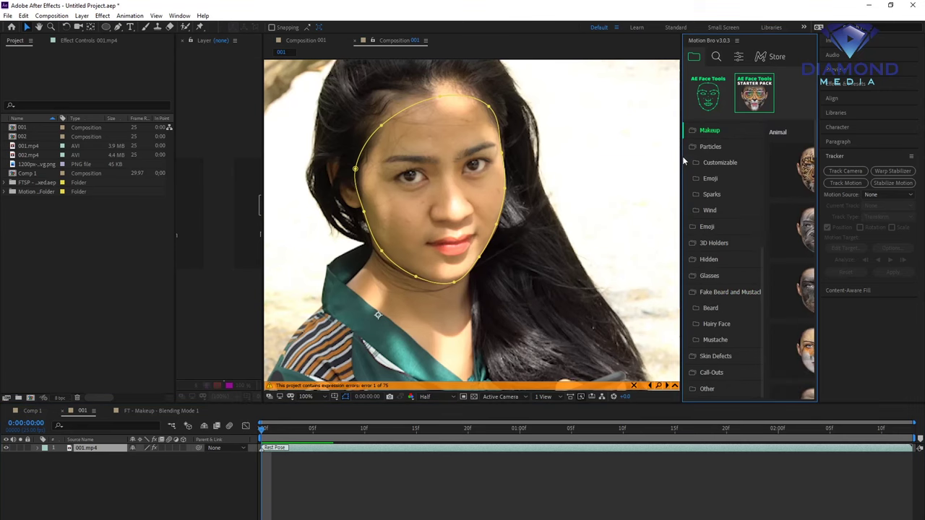
left_click_drag(681, 157, 575, 160)
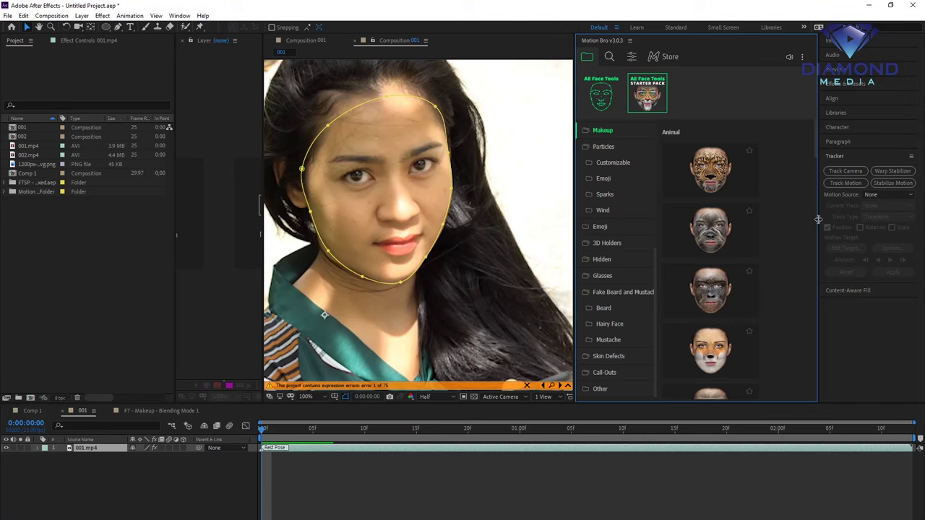
Widen the thumbnail grid, locate the tiger thumbnail and apply the Tiger makeup to her face.
left_click_drag(818, 219, 903, 215)
mouse_move(807, 245)
scroll(812, 245, "down", 3)
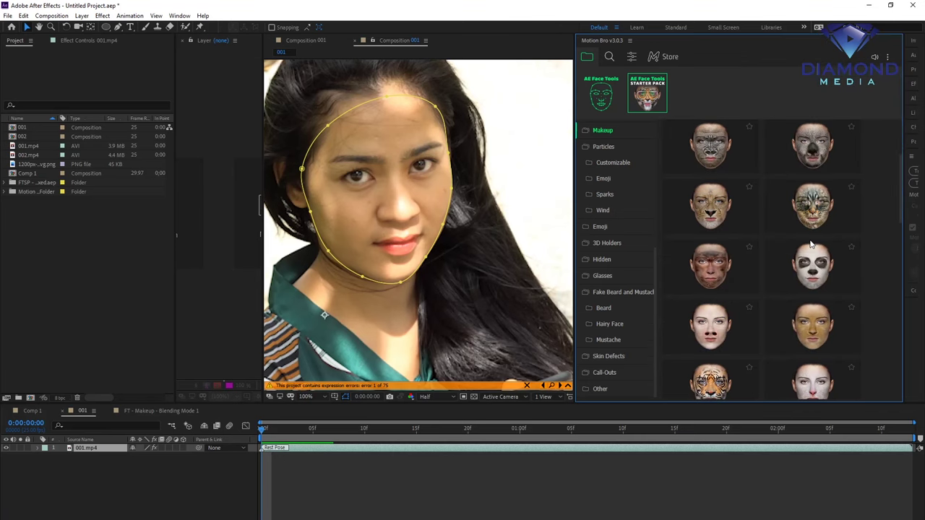
scroll(812, 245, "down", 2)
scroll(811, 245, "down", 2)
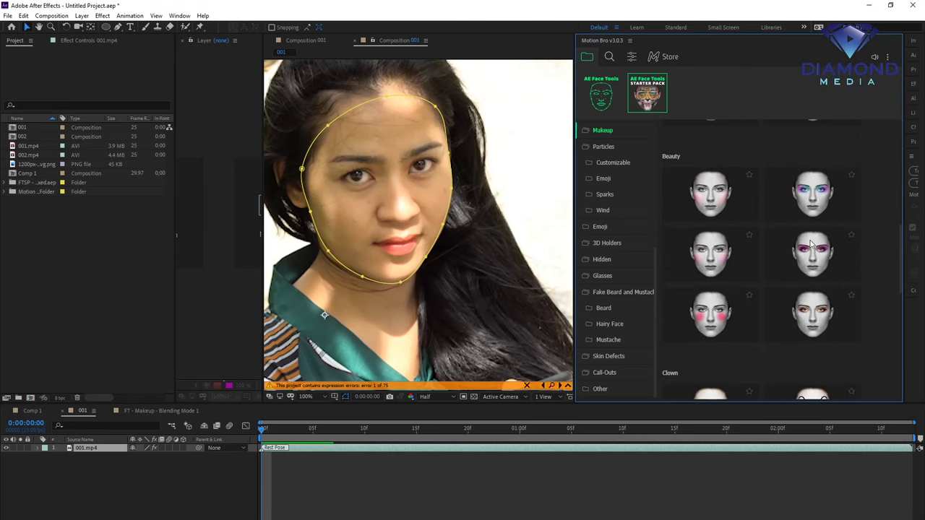
scroll(810, 245, "down", 3)
scroll(810, 245, "down", 1)
scroll(811, 244, "down", 3)
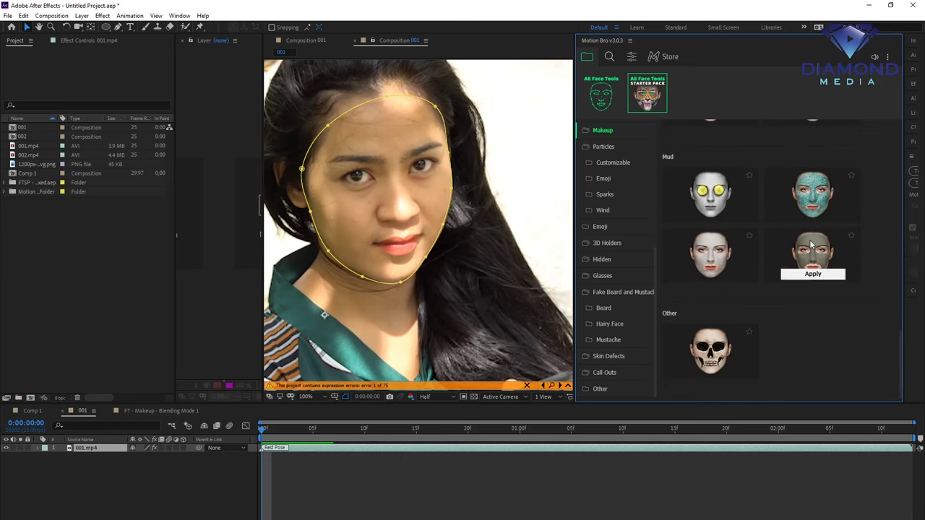
scroll(809, 245, "up", 8)
scroll(807, 244, "up", 2)
scroll(807, 244, "up", 1)
scroll(807, 244, "up", 1)
scroll(806, 243, "down", 4)
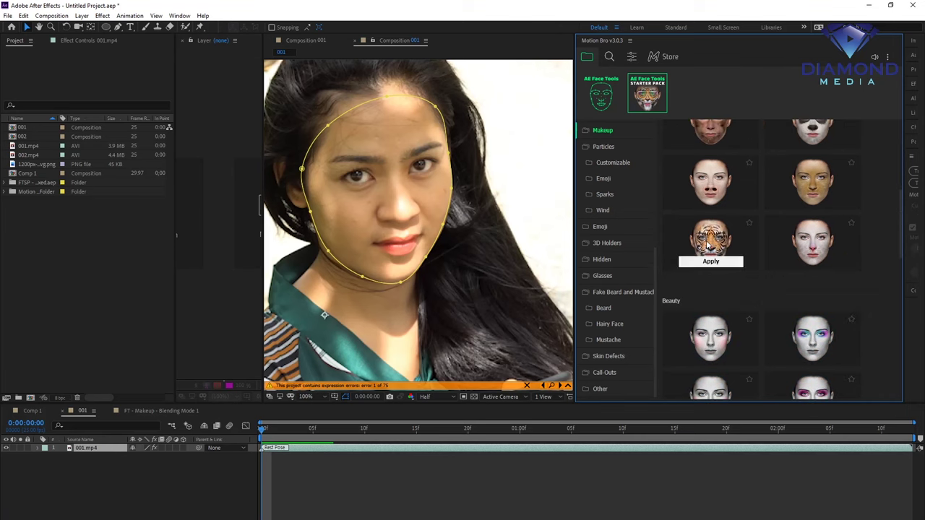
left_click(713, 263)
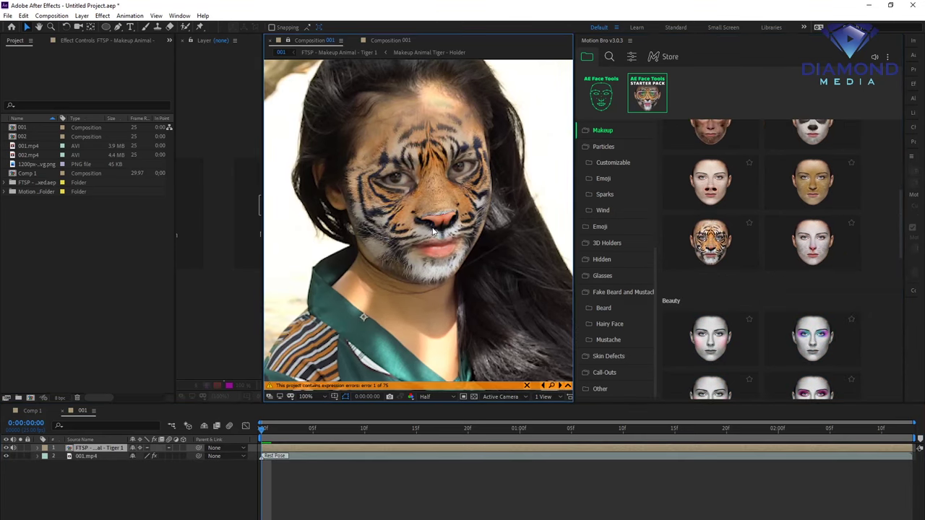
mouse_move(701, 187)
Apply the dark square sunglasses preset from the Glasses category to her face.
left_click(601, 275)
mouse_move(812, 309)
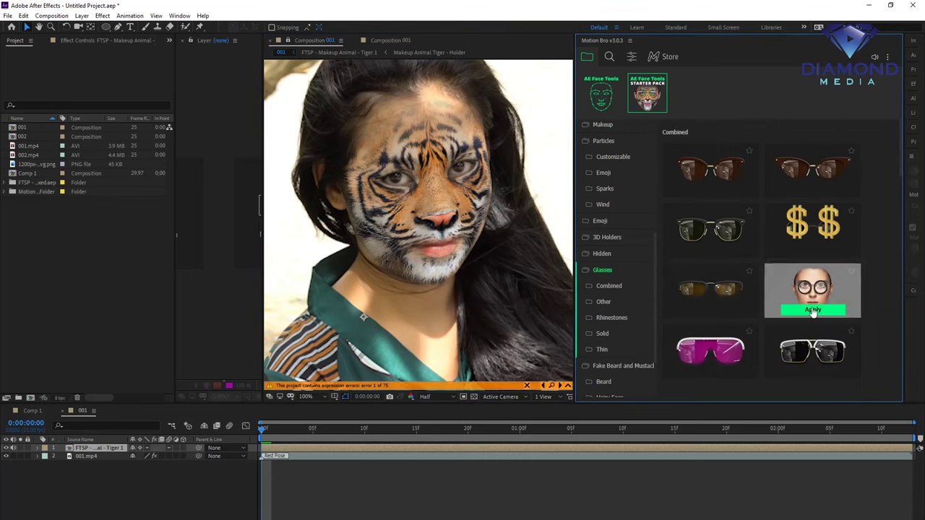
mouse_move(705, 229)
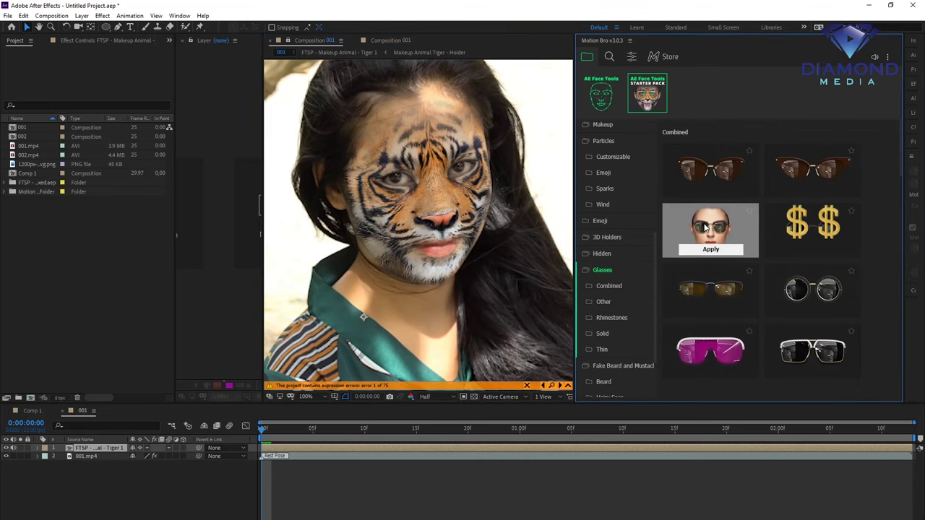
left_click(707, 249)
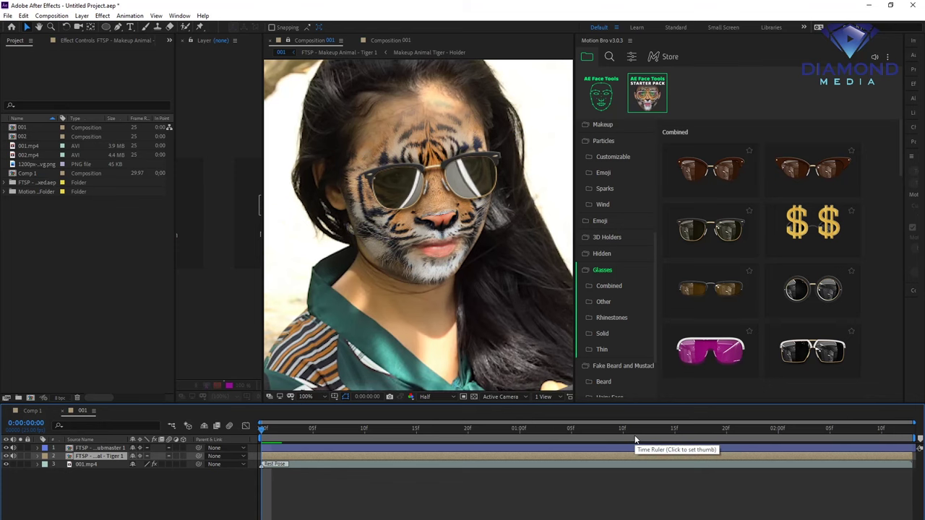
Preview the sunglasses on the tiger-painted face, then select the 001.mp4 footage item.
key("space")
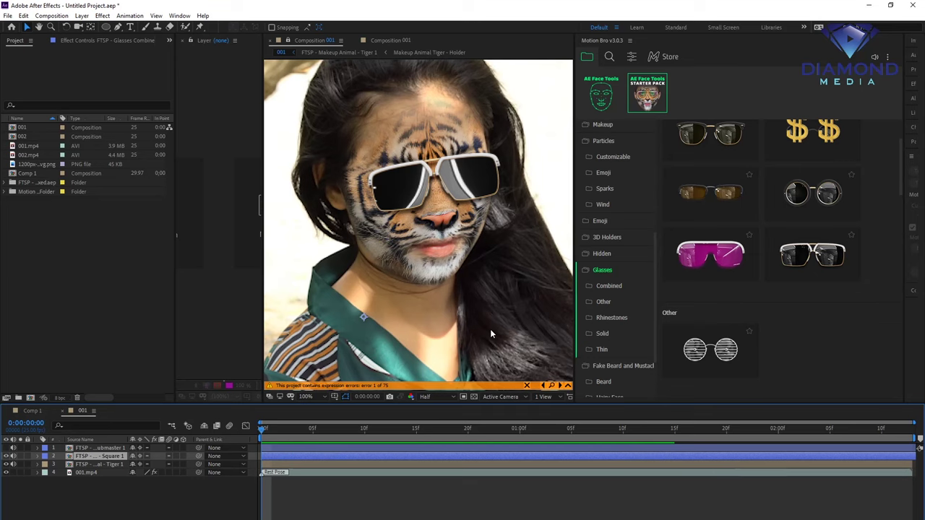
scroll(490, 333, "down", 4)
scroll(478, 244, "up", 2)
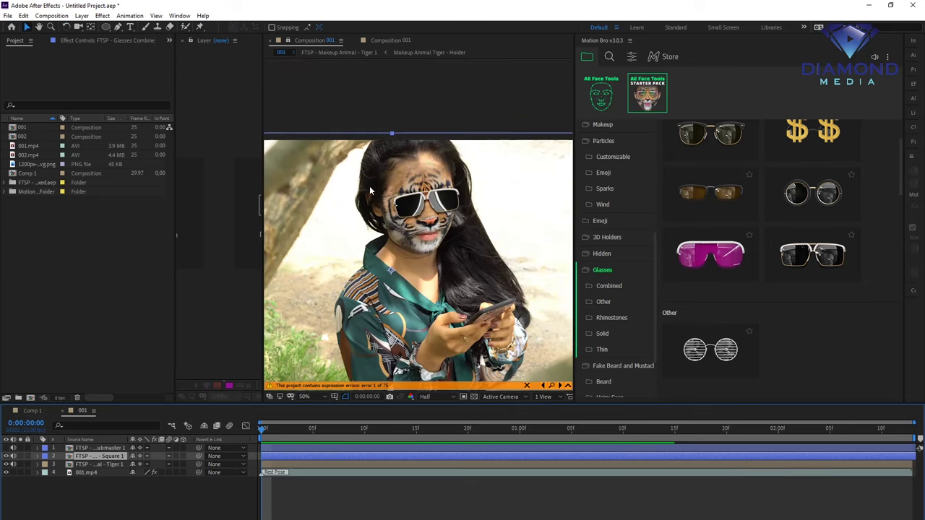
left_click(27, 147)
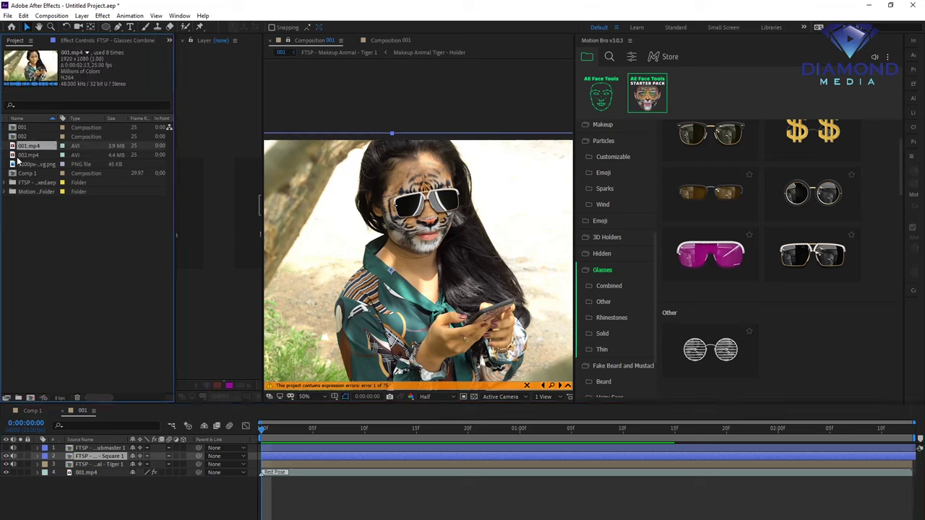
Create composition 003 from 002.mp4 and enlarge the composition viewer.
left_click(28, 154)
left_click_drag(34, 402, 30, 397)
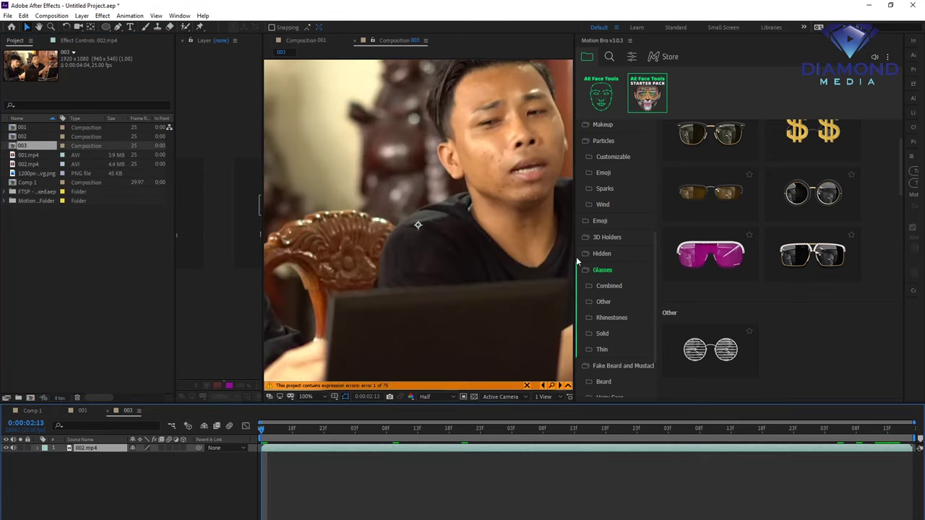
left_click_drag(577, 256, 704, 289)
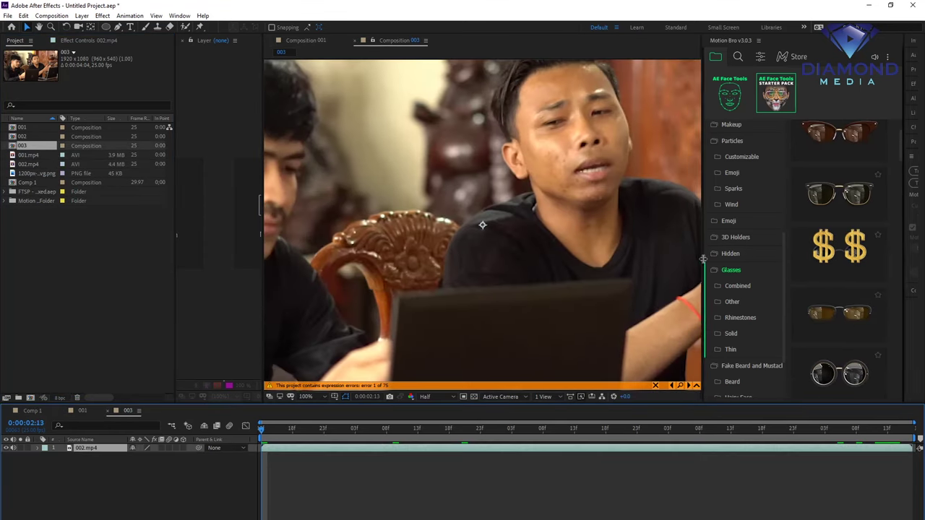
Hide the expression error banner by confirming Yes, and return to the Selection tool (V).
left_click(654, 386)
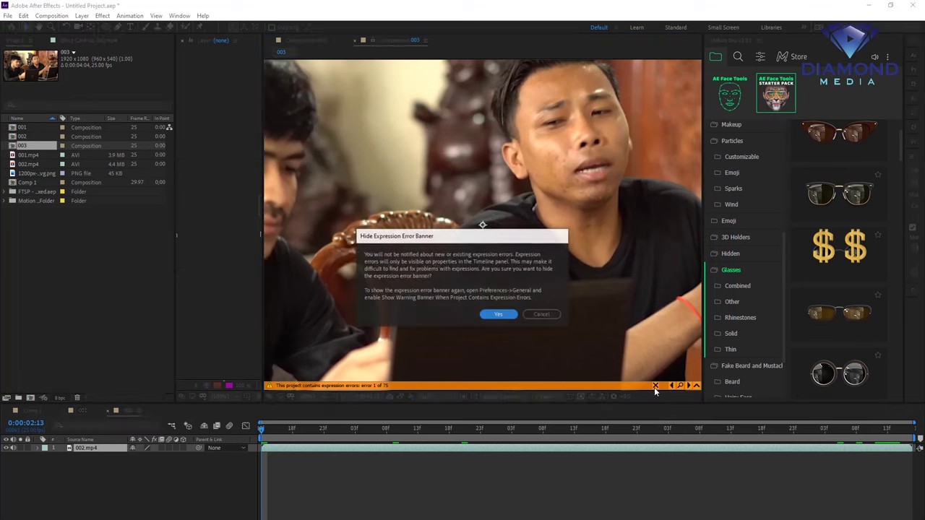
left_click(498, 316)
key("v")
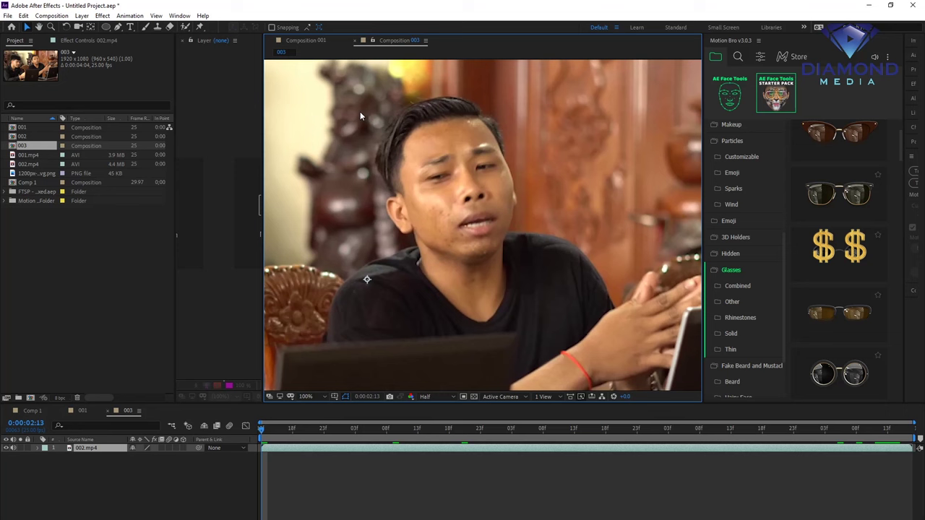
Draw an elliptical mask around the man's face with the Ellipse tool.
left_click(106, 27)
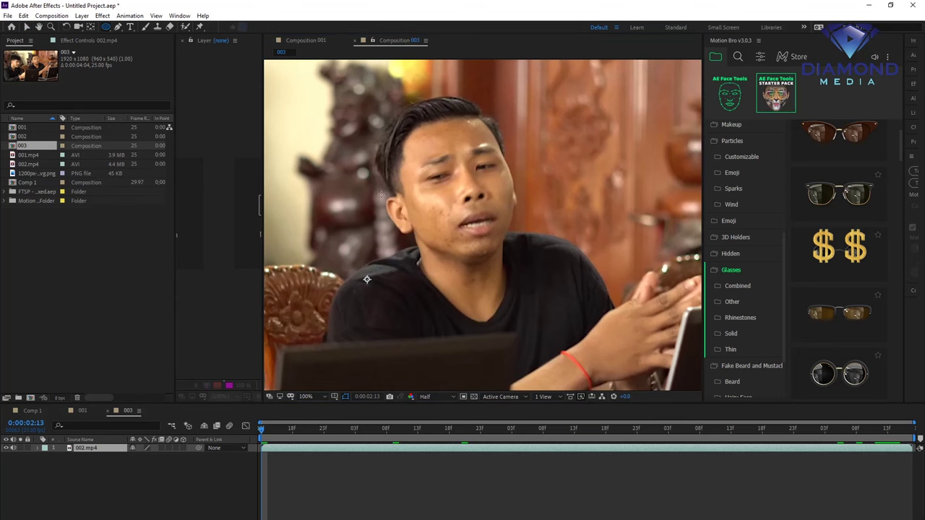
mouse_move(406, 127)
left_mouse_down()
mouse_move(534, 267)
mouse_move(515, 266)
left_mouse_up()
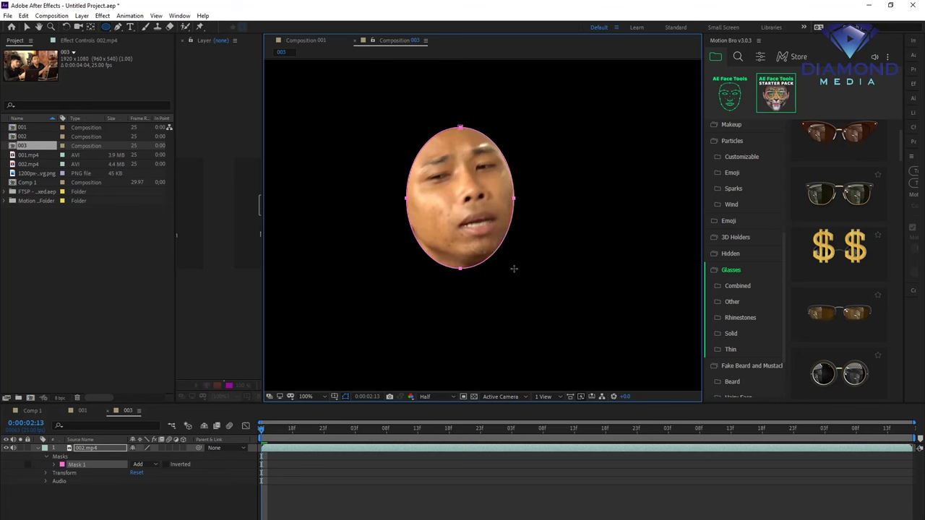
left_click(27, 27)
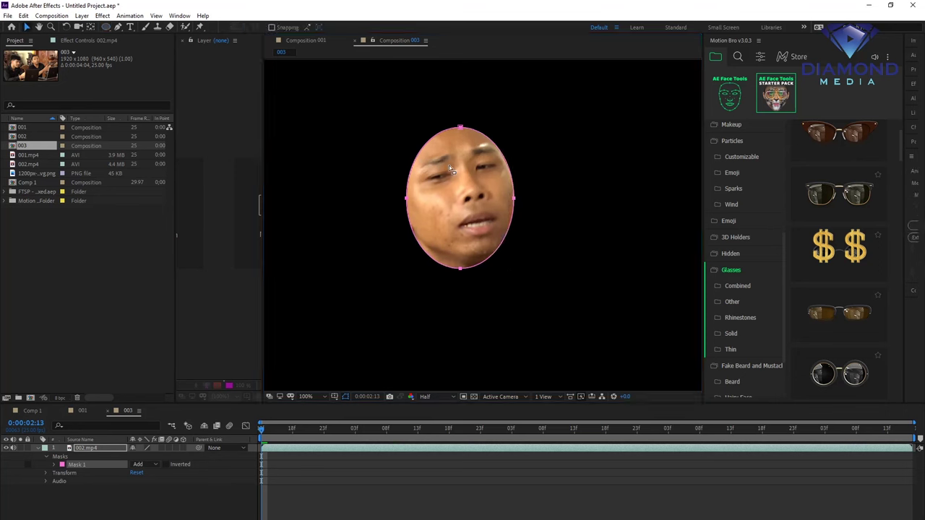
Rotate the mask to the tilted face and resize its top, sides and bottom to fit.
double_click(408, 203)
left_click_drag(532, 281, 581, 253)
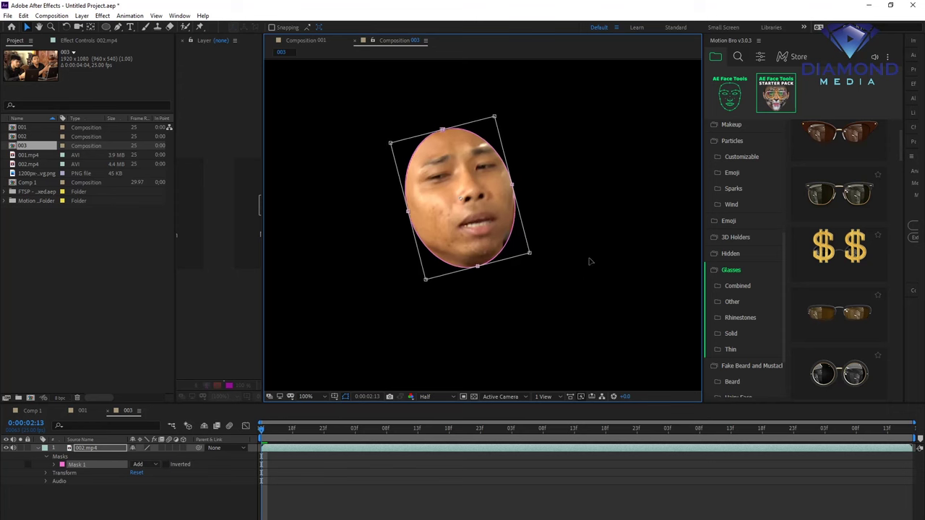
left_click_drag(440, 130, 435, 113)
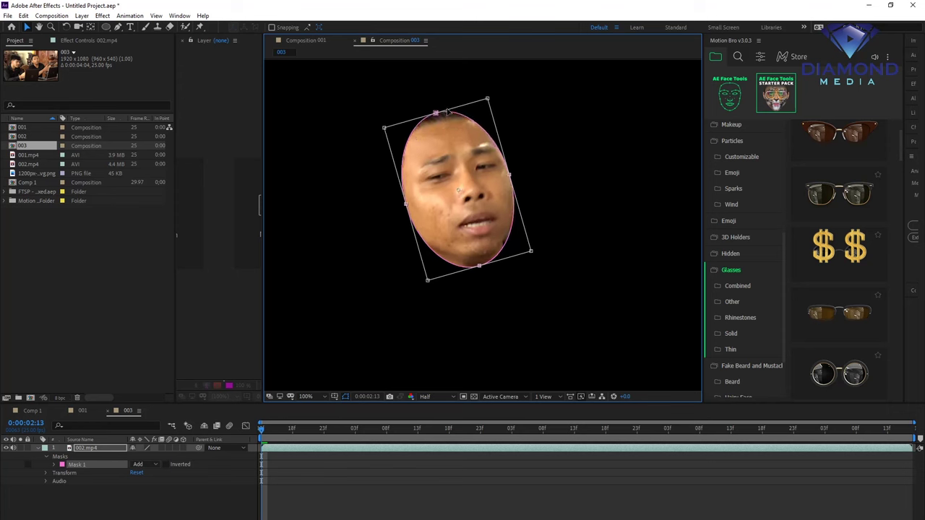
left_click_drag(510, 175, 513, 171)
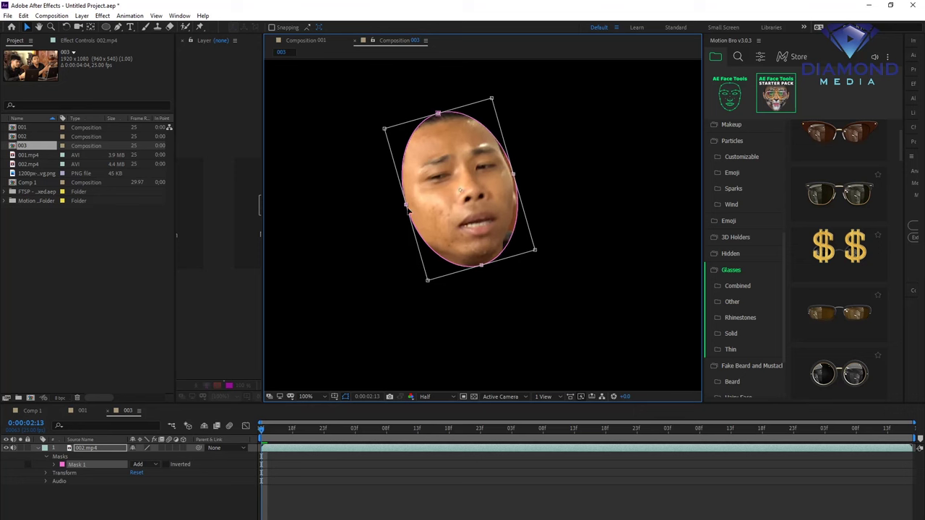
left_click_drag(407, 206, 401, 206)
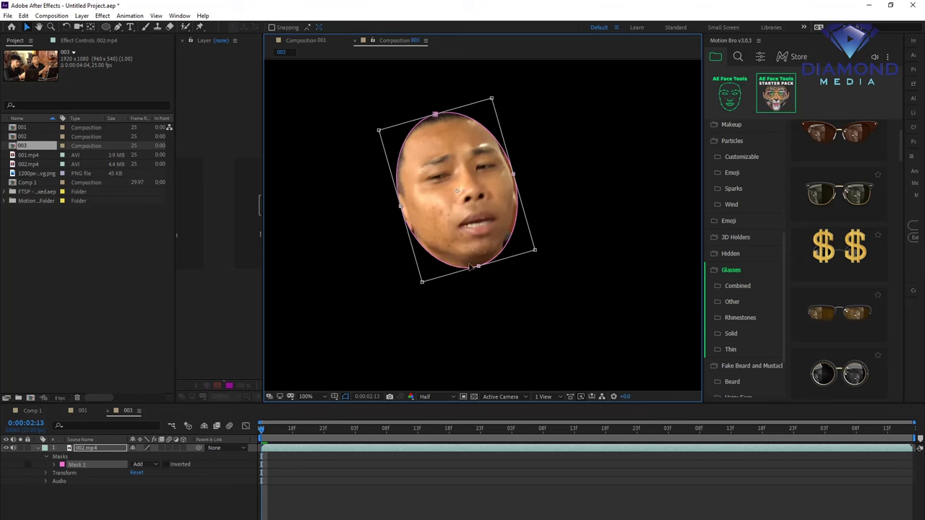
left_click_drag(476, 266, 480, 257)
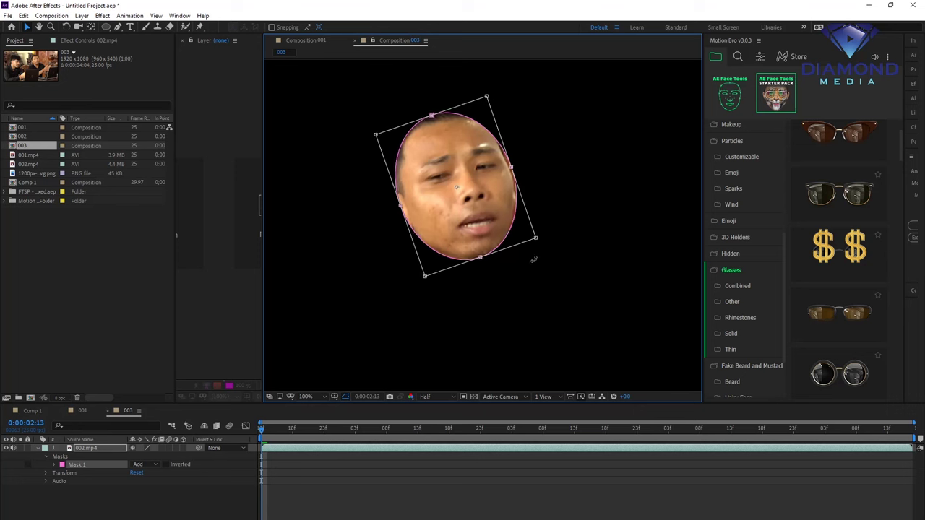
left_click(148, 465)
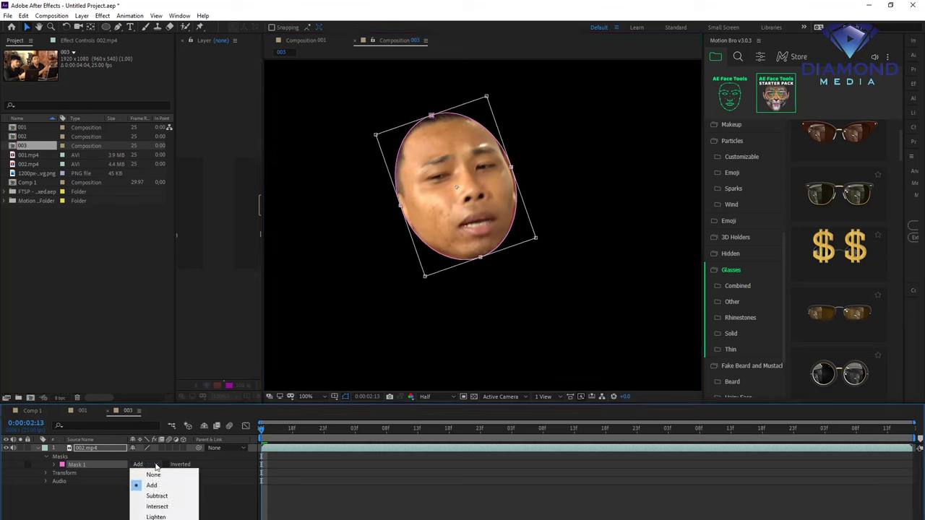
Set the face mask mode to None and start tracking the mask.
left_click(148, 473)
right_click(87, 466)
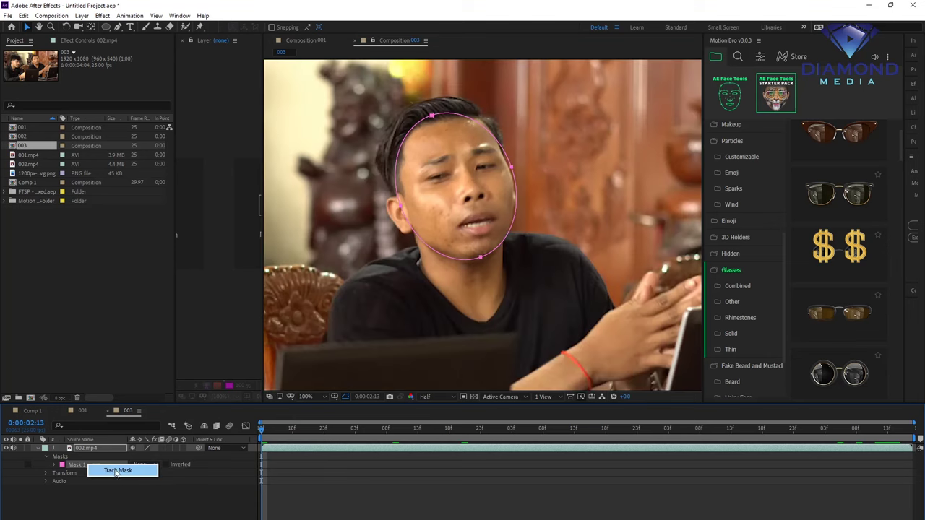
left_click(117, 470)
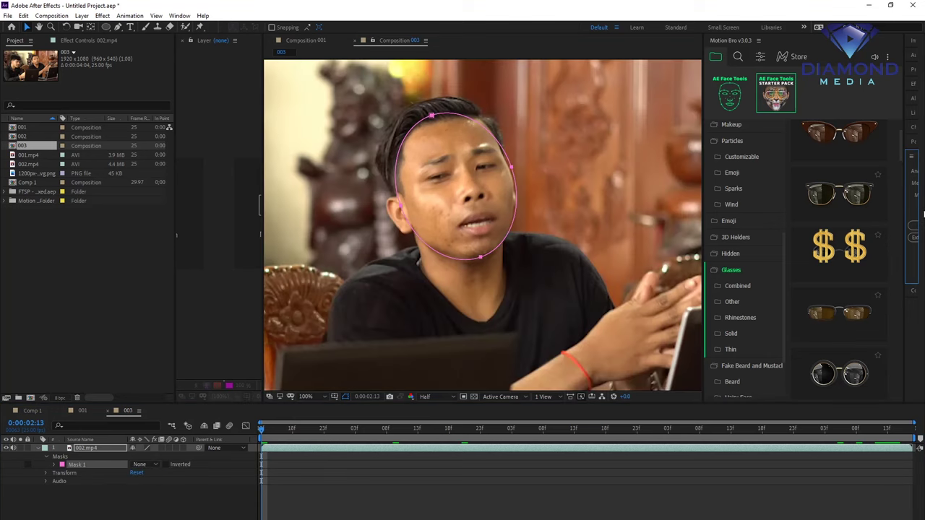
Analyze the man's face forward with Face Tracking (Detailed Features) and preview the track.
left_click_drag(903, 178, 696, 188)
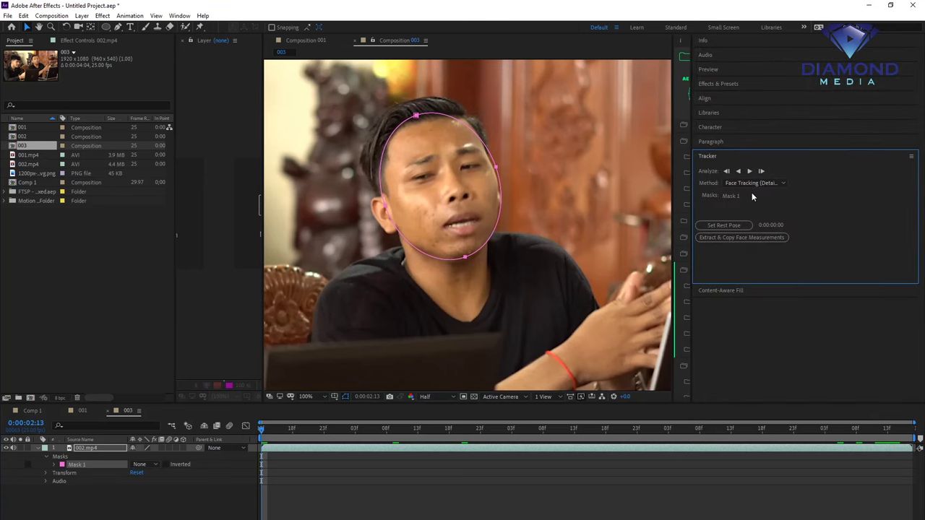
left_click(770, 185)
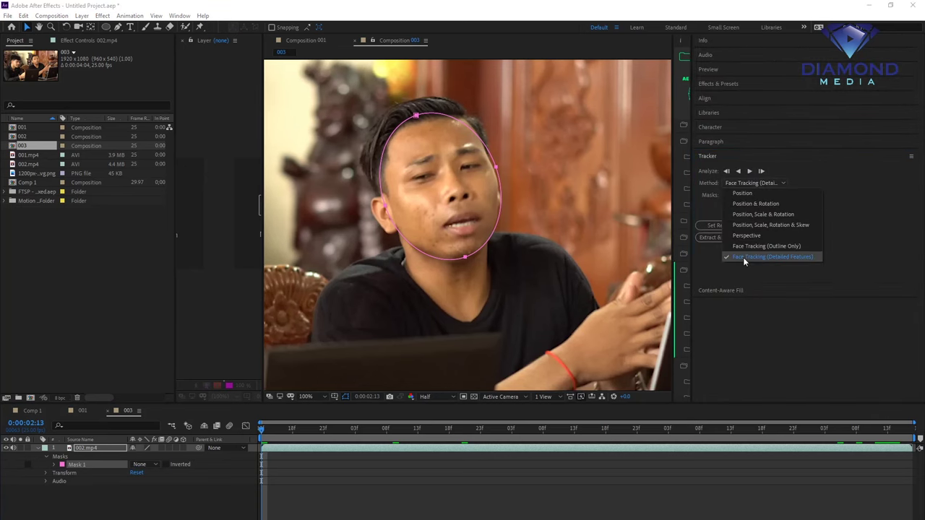
left_click(744, 259)
left_click(750, 172)
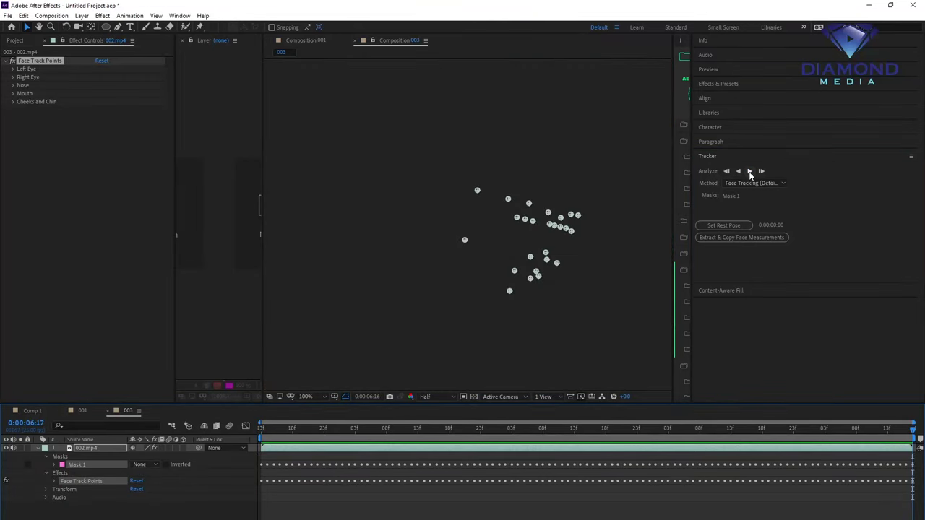
key("space")
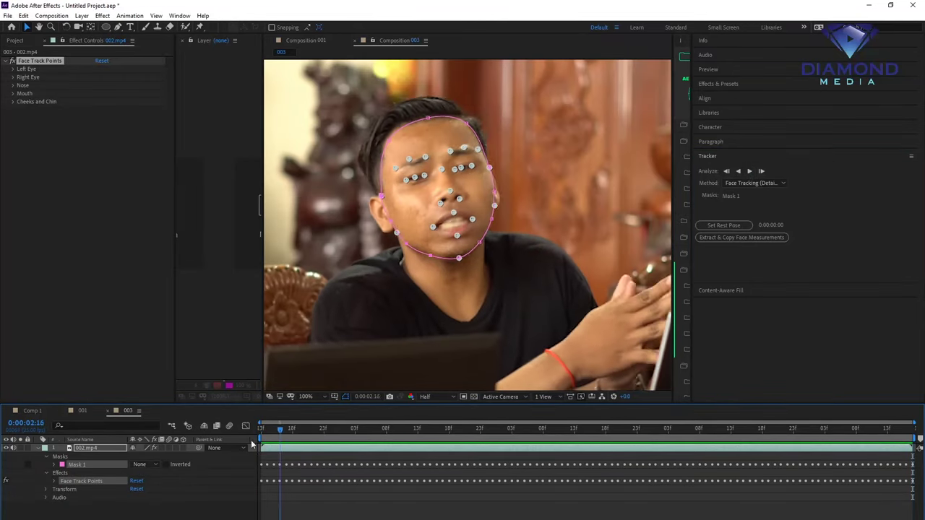
Set the rest pose at 0:00:02:13 and extract the face measurements onto the layer.
left_click(720, 227)
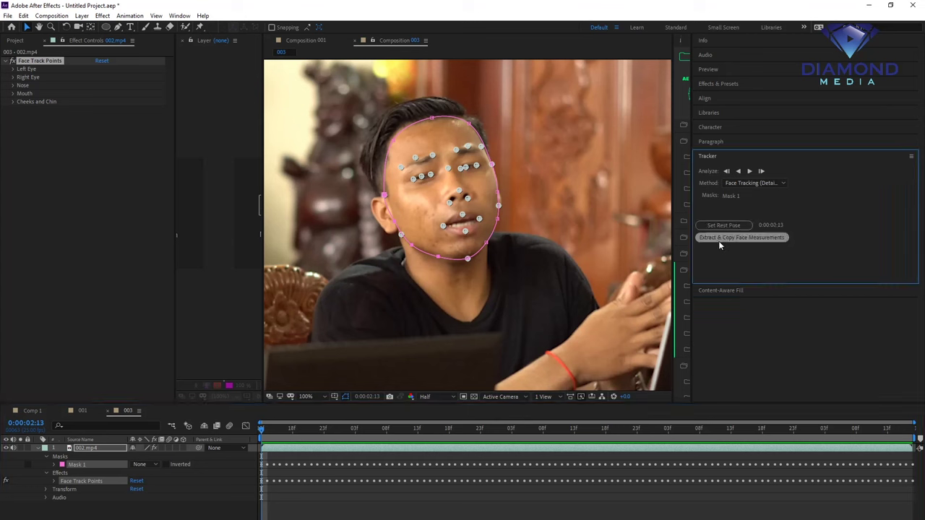
left_click(723, 238)
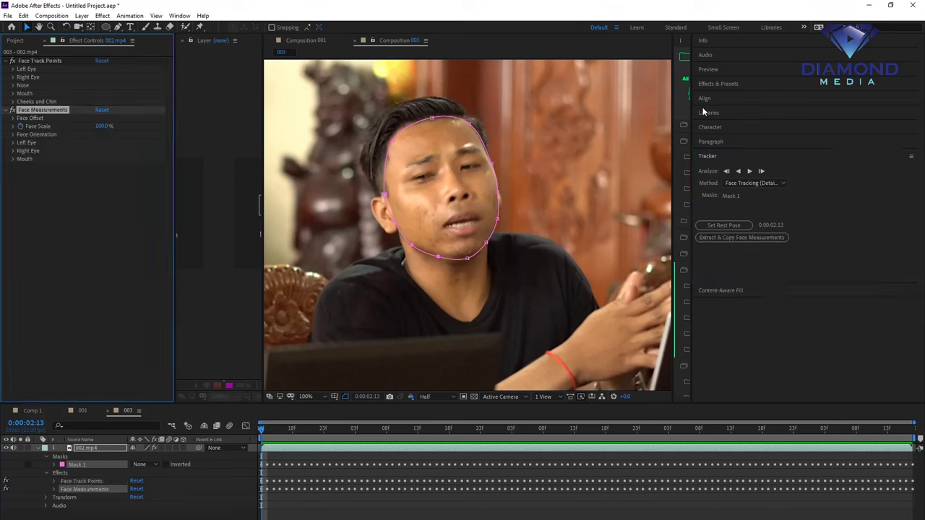
left_click_drag(692, 123, 882, 141)
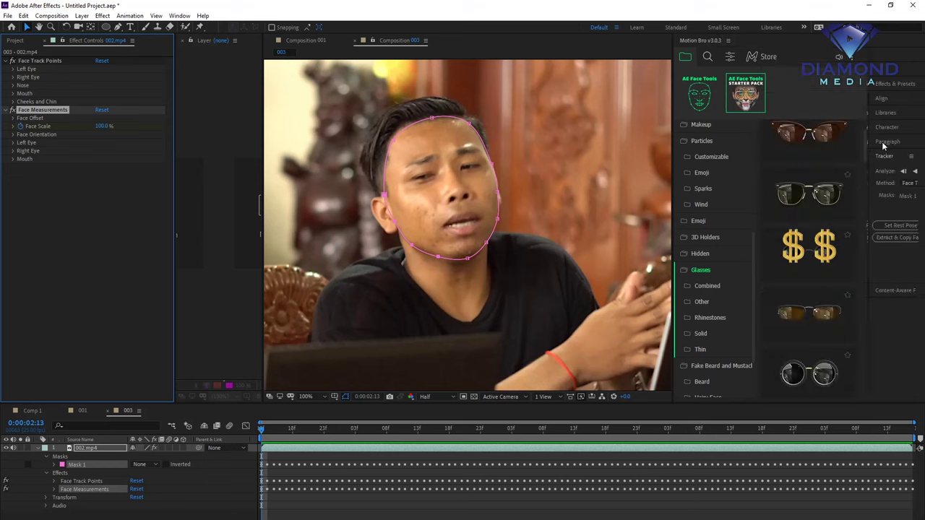
Apply the Corporate beard from Motion Bro's Fake Beard and Mustache category to 002.mp4.
left_click_drag(674, 176, 596, 174)
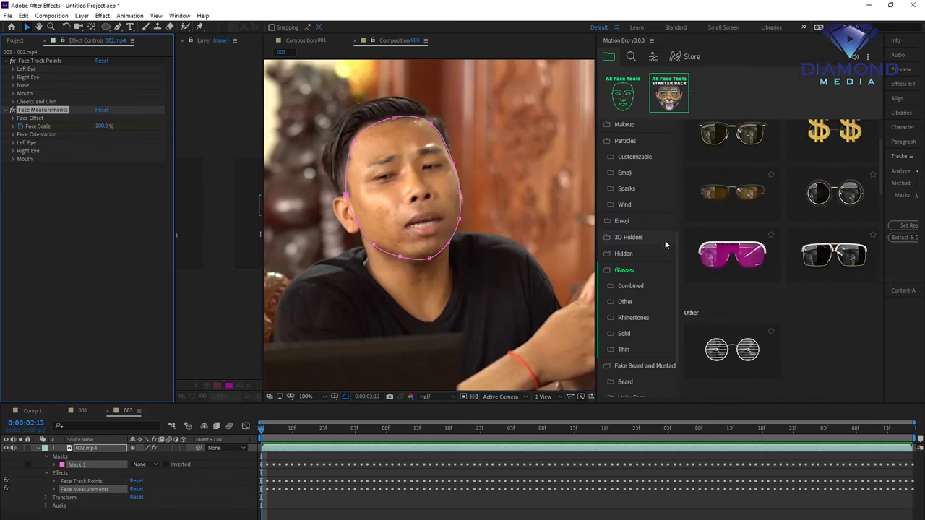
scroll(654, 235, "down", 3)
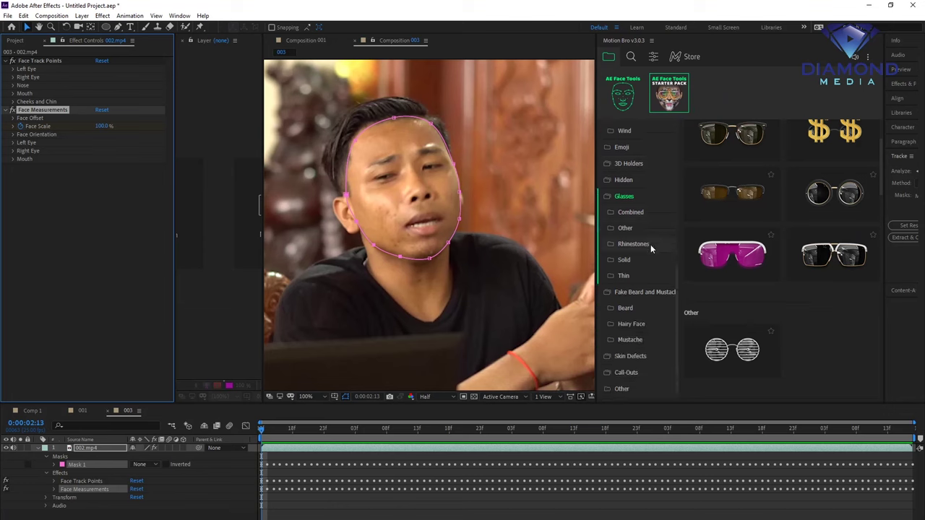
left_click(635, 292)
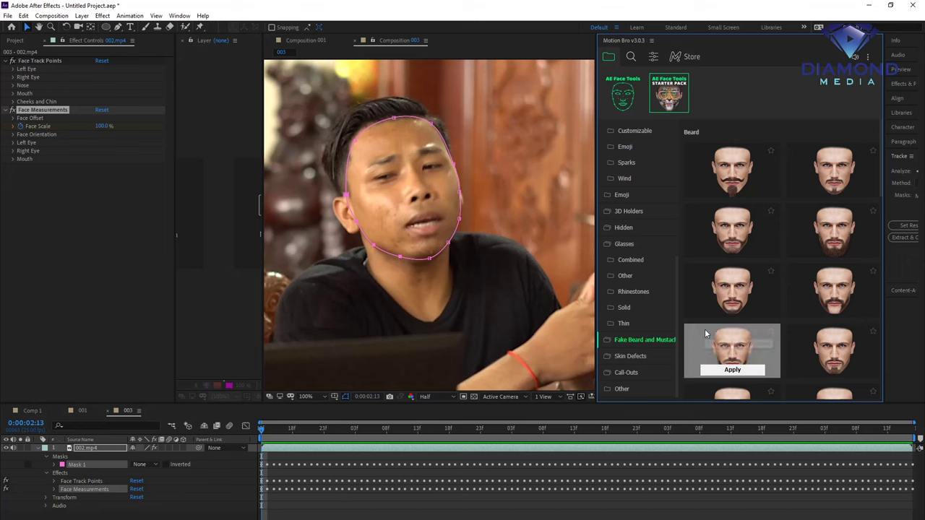
scroll(780, 246, "down", 3)
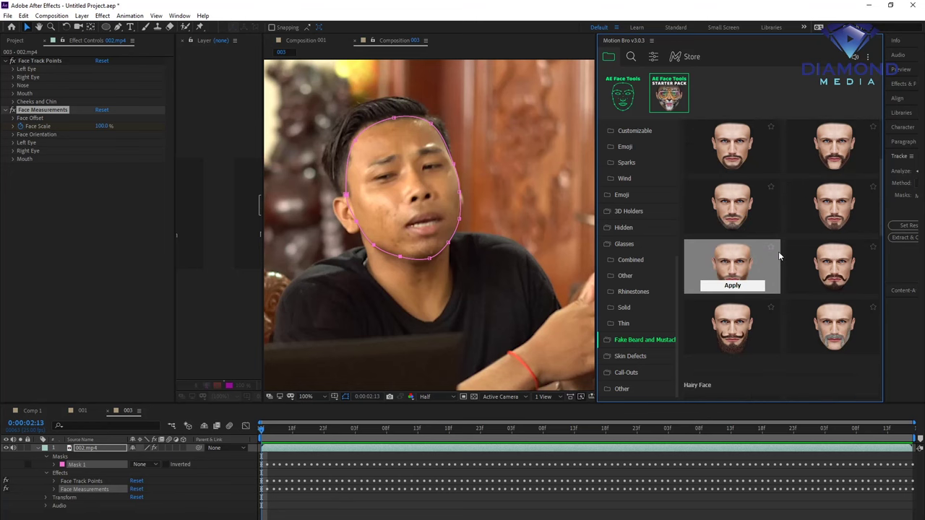
scroll(794, 253, "down", 2)
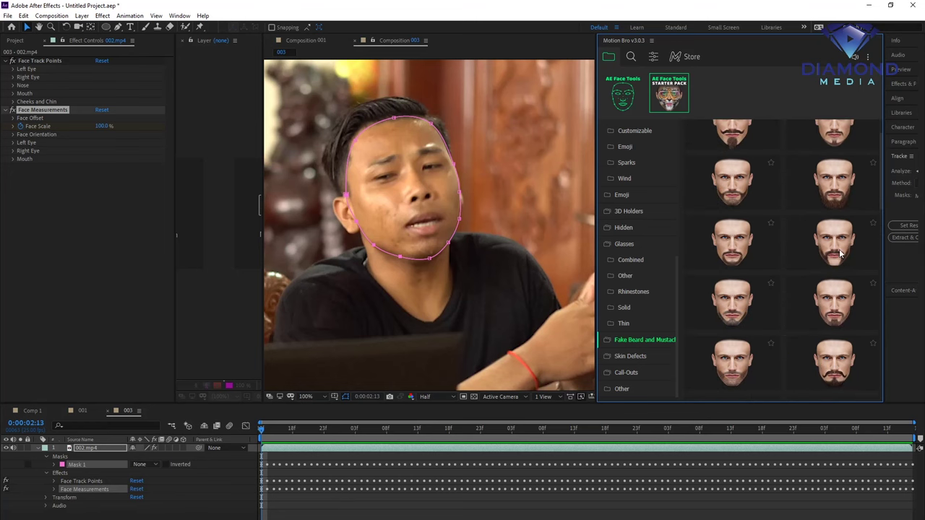
scroll(791, 234, "up", 1)
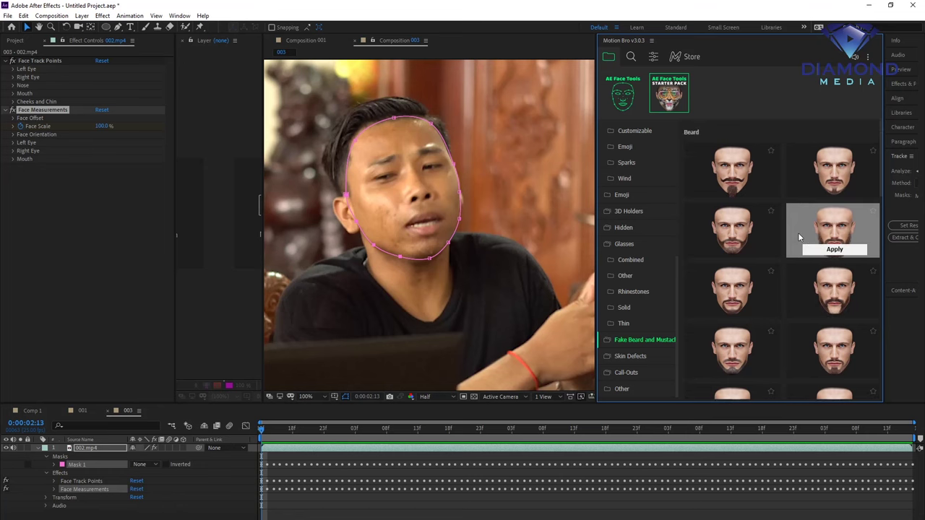
left_click(730, 251)
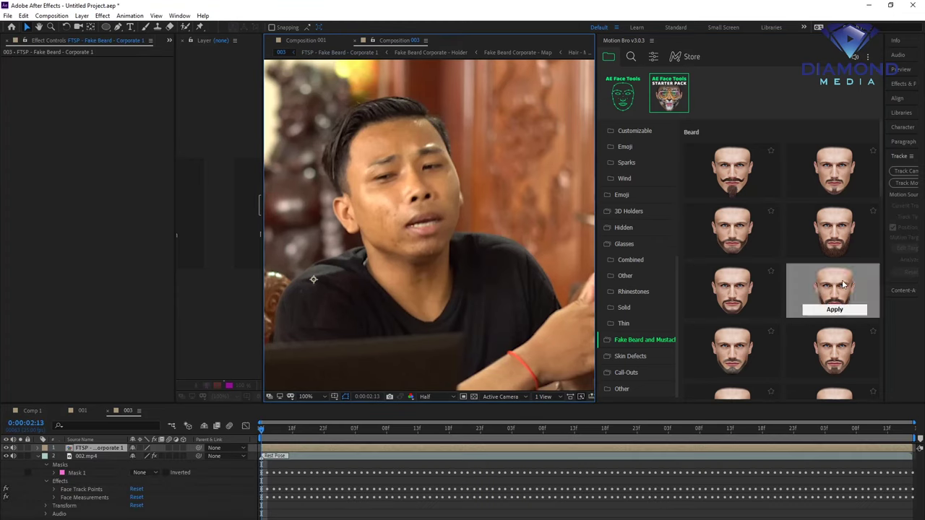
left_click(251, 431)
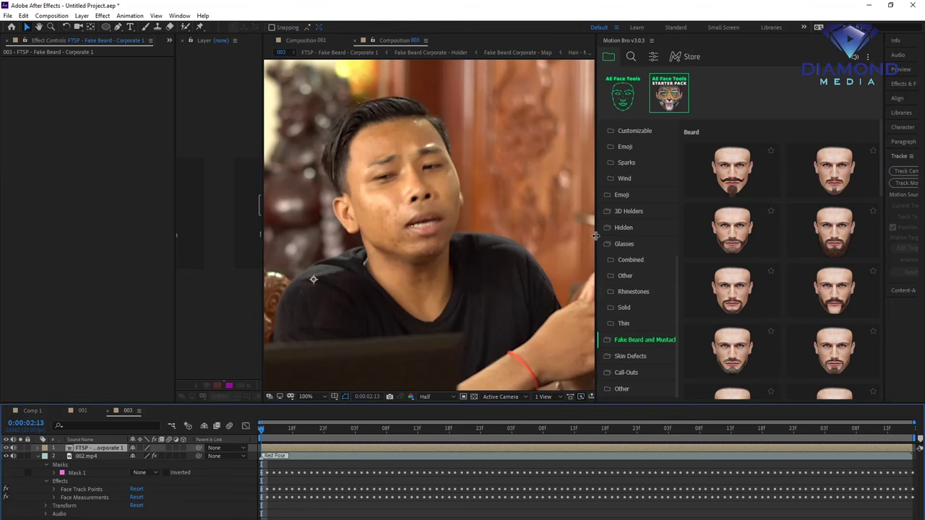
Widen the Composition viewer and close the unused Layer panel.
left_click_drag(595, 239, 741, 239)
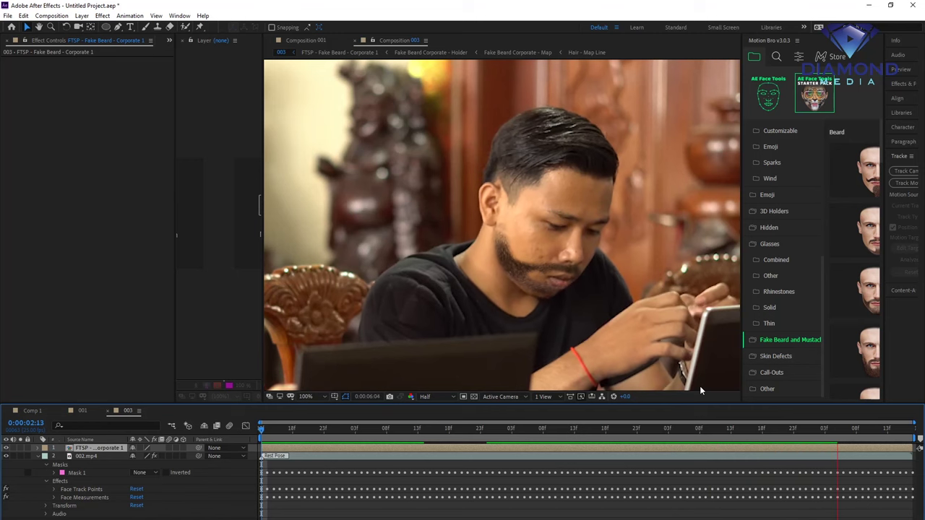
scroll(595, 247, "down", 4)
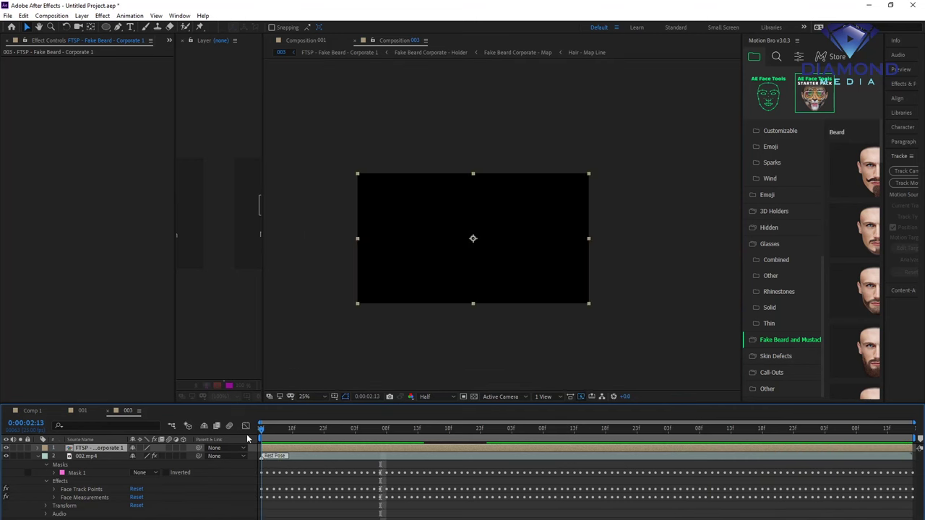
scroll(512, 250, "up", 2)
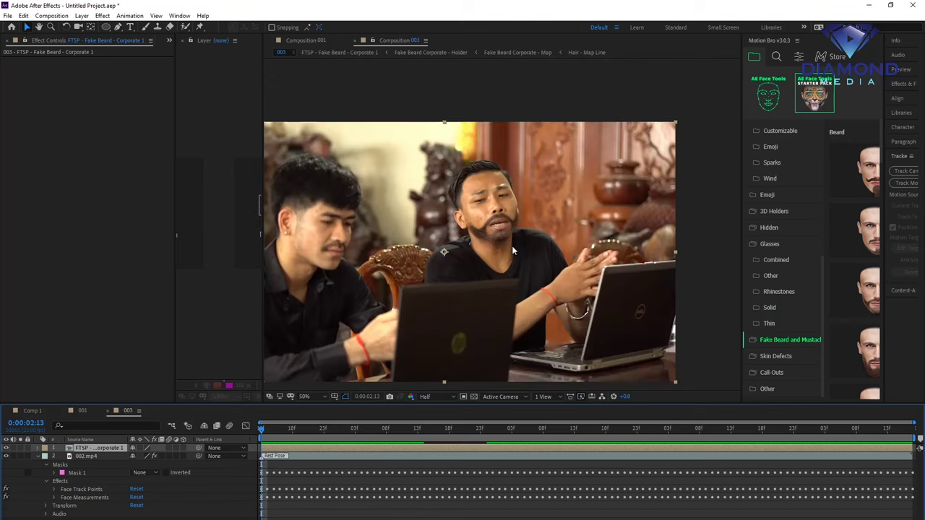
mouse_move(262, 244)
left_mouse_down()
mouse_move(182, 244)
mouse_move(244, 244)
left_mouse_up()
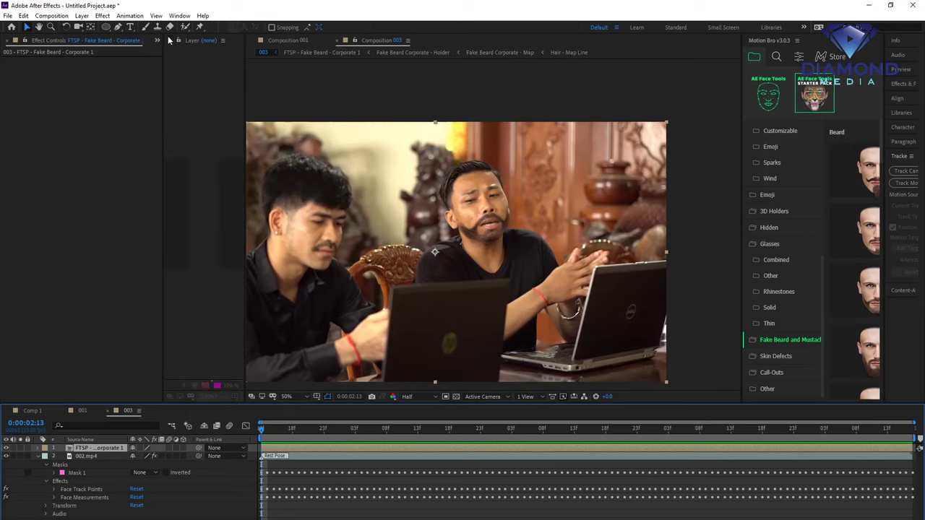
left_click(171, 40)
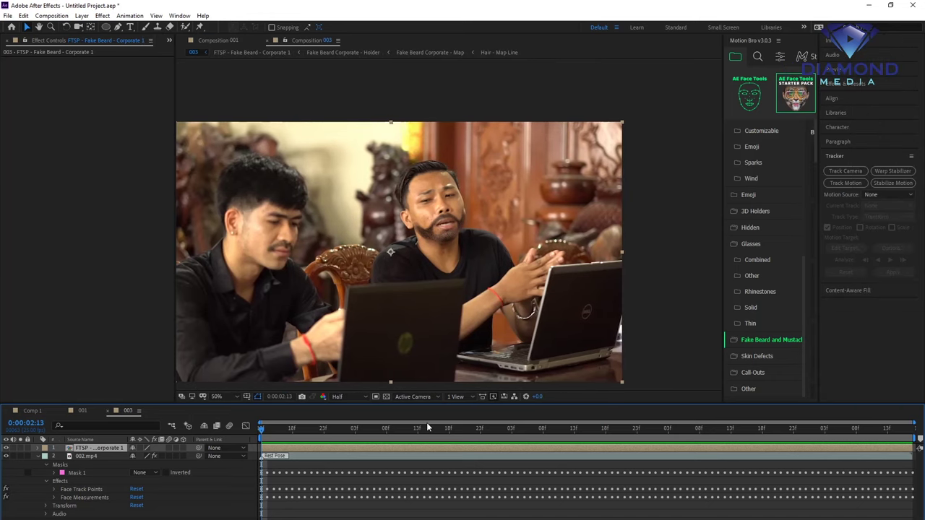
Preview the beard tracking, return to 0:00:02:13, and reselect the 002.mp4 layer.
key("space")
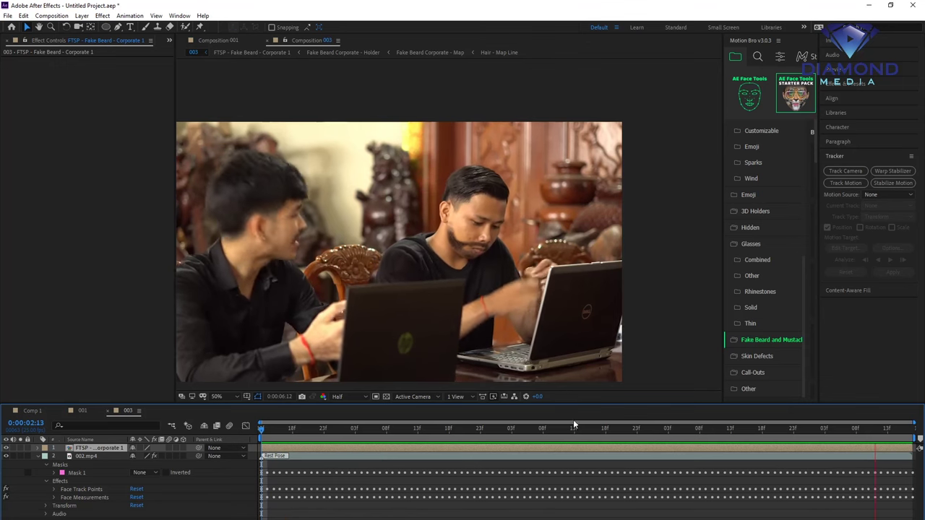
left_click_drag(567, 429, 298, 430)
key("Home")
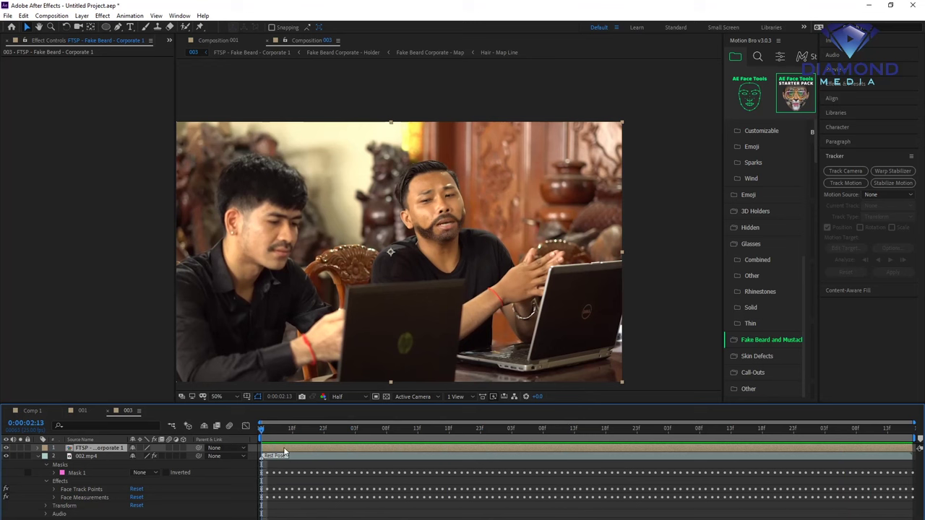
left_click(304, 460)
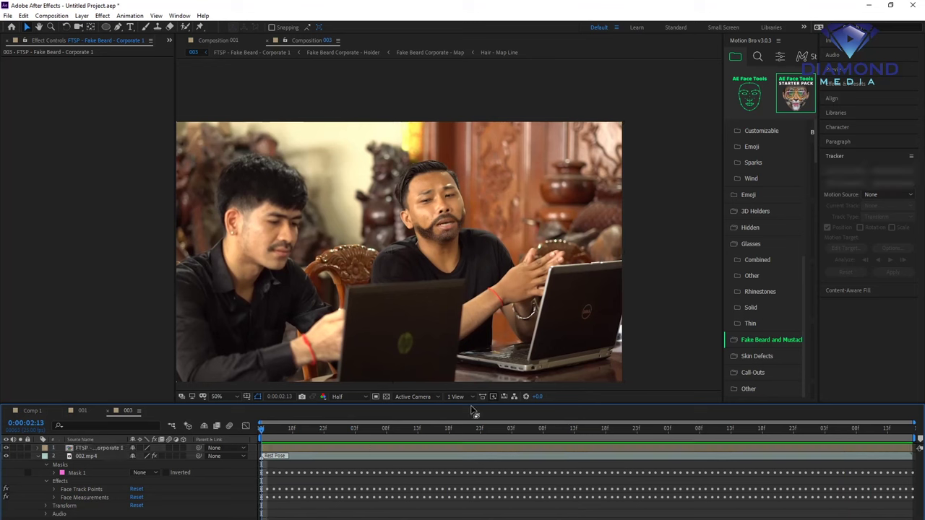
left_click(384, 457)
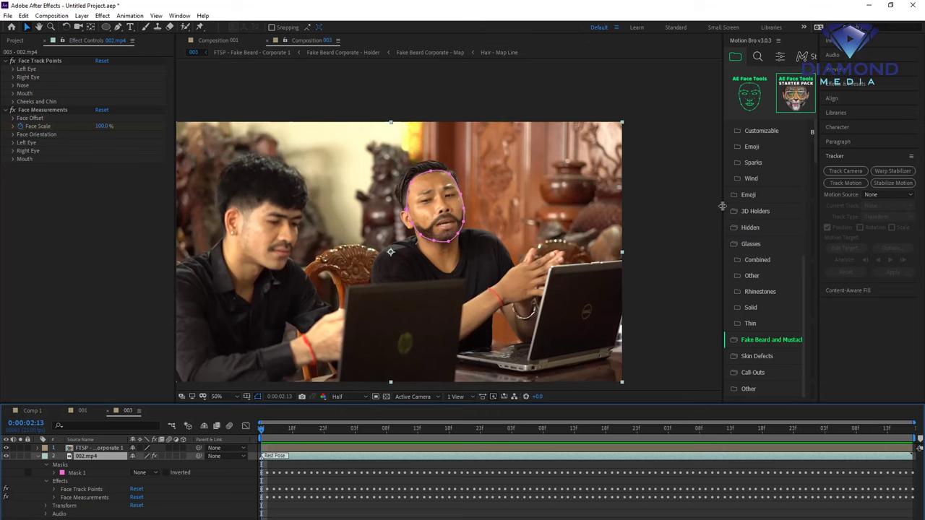
Apply the Fake Mustache - Handlebar preset to the man in 002.mp4.
left_click_drag(721, 206, 551, 206)
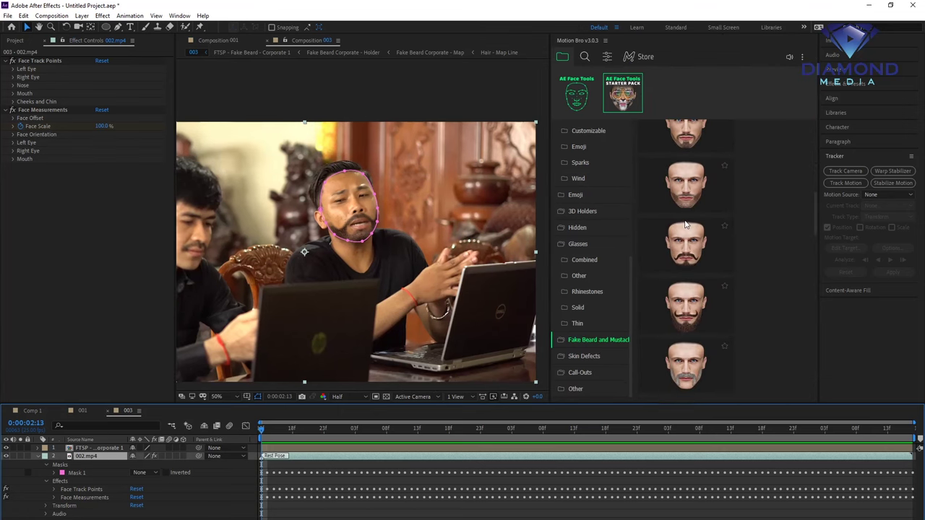
scroll(690, 238, "down", 5)
scroll(692, 244, "down", 2)
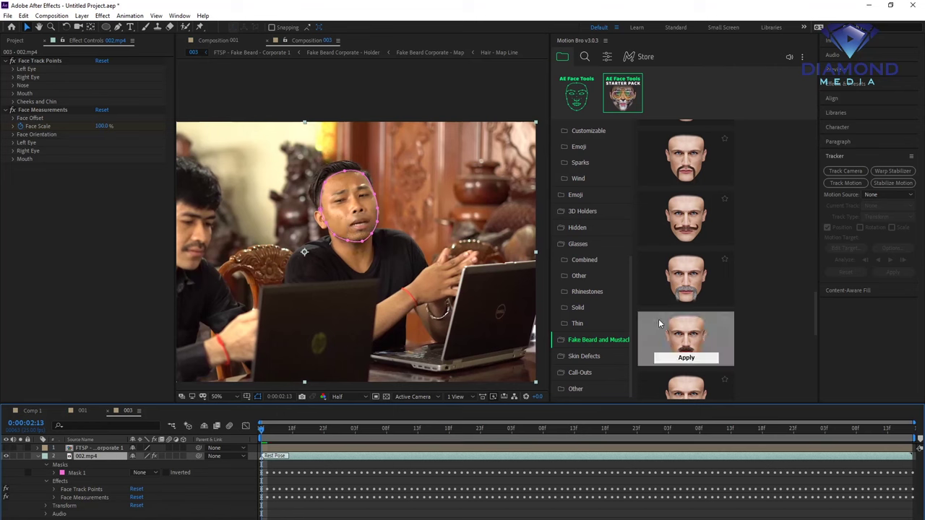
mouse_move(711, 271)
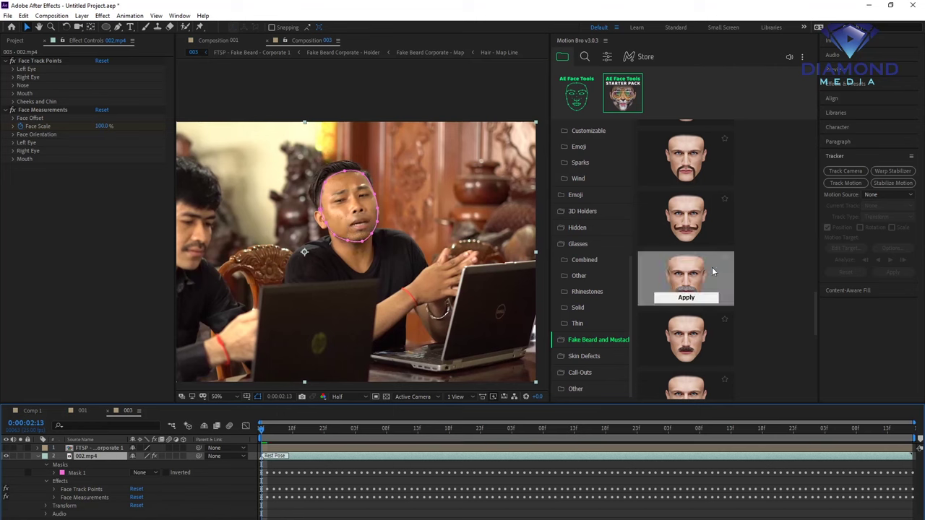
left_click(686, 239)
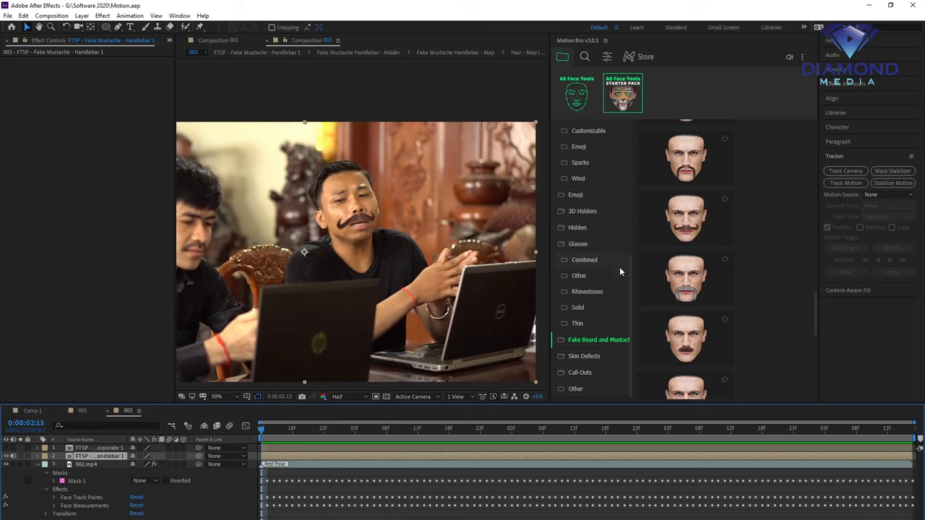
Open Motion Bro's Glasses folder and browse through its presets.
scroll(592, 195, "up", 2)
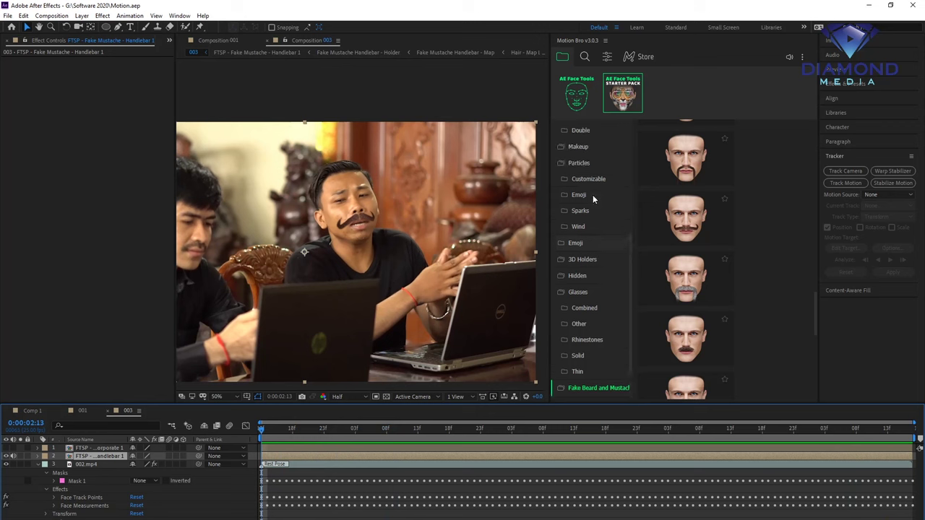
scroll(589, 191, "up", 3)
left_click(578, 195)
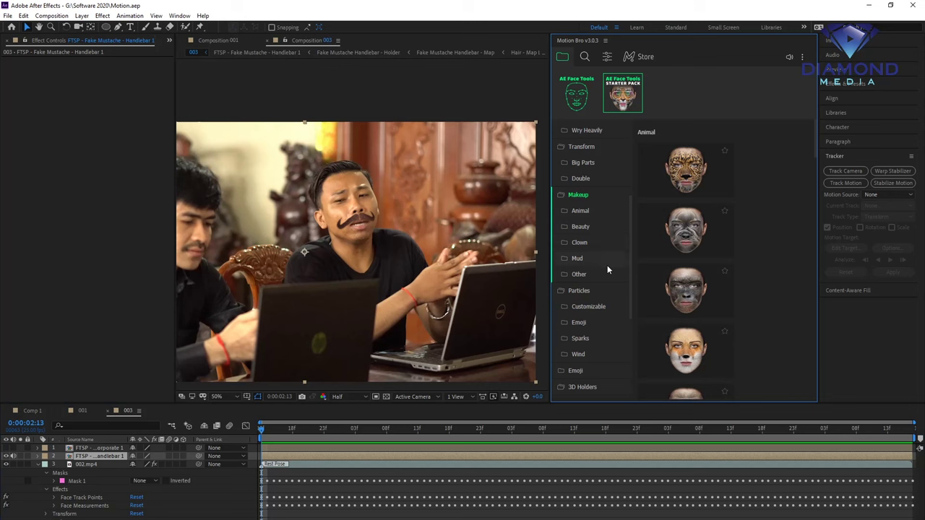
scroll(602, 277, "down", 5)
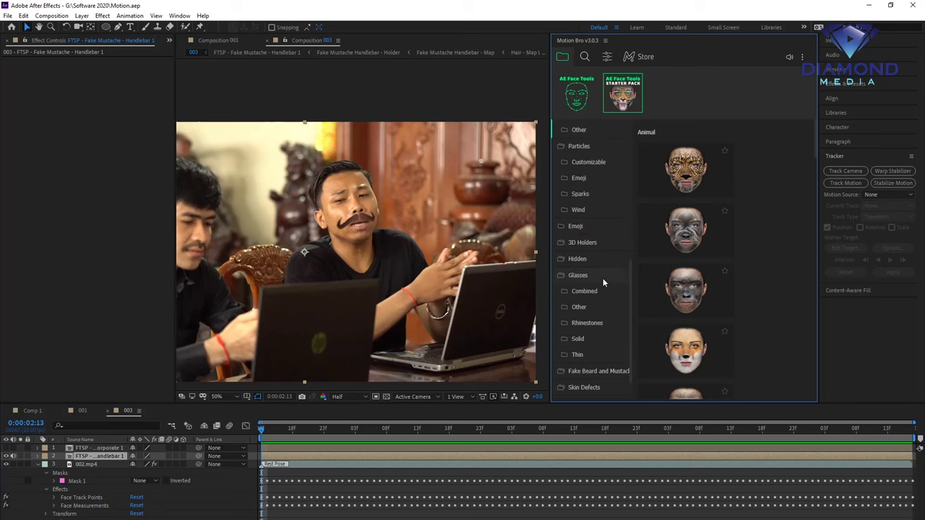
left_click(584, 276)
scroll(724, 250, "down", 2)
scroll(724, 251, "down", 2)
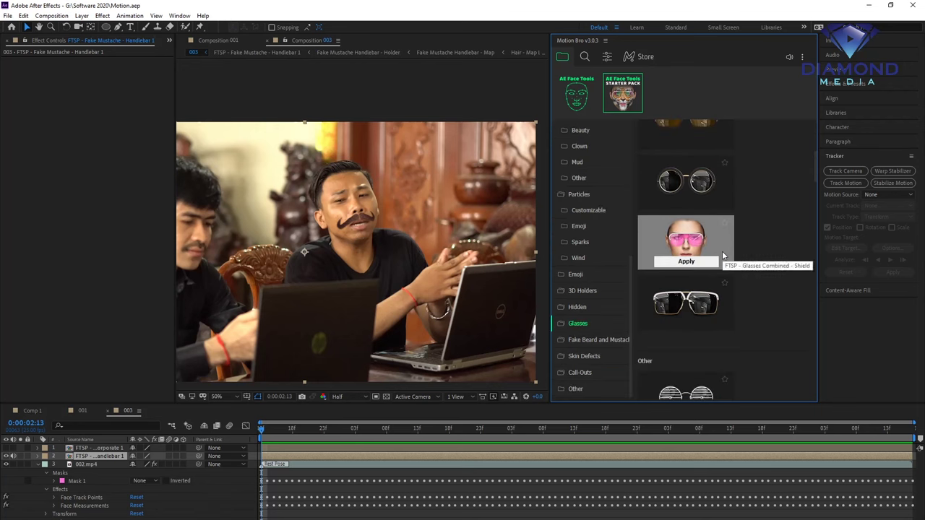
scroll(719, 222, "down", 2)
scroll(720, 224, "down", 2)
scroll(719, 226, "down", 2)
scroll(719, 226, "down", 2)
scroll(719, 226, "down", 1)
scroll(719, 226, "down", 2)
scroll(719, 229, "down", 2)
scroll(719, 231, "down", 1)
scroll(719, 231, "down", 1)
scroll(719, 232, "down", 2)
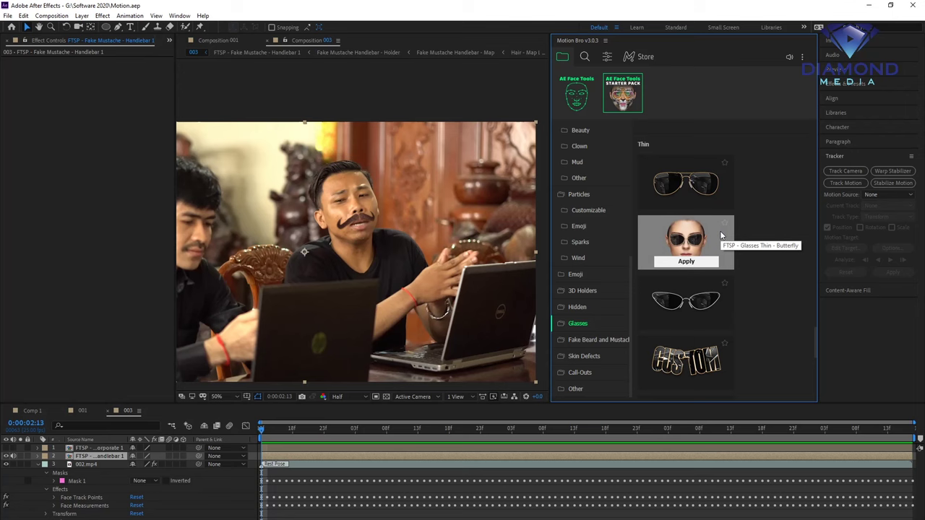
scroll(720, 233, "up", 2)
scroll(718, 228, "up", 2)
scroll(716, 222, "up", 2)
scroll(714, 223, "up", 1)
scroll(713, 217, "up", 2)
scroll(714, 218, "up", 2)
scroll(712, 220, "down", 1)
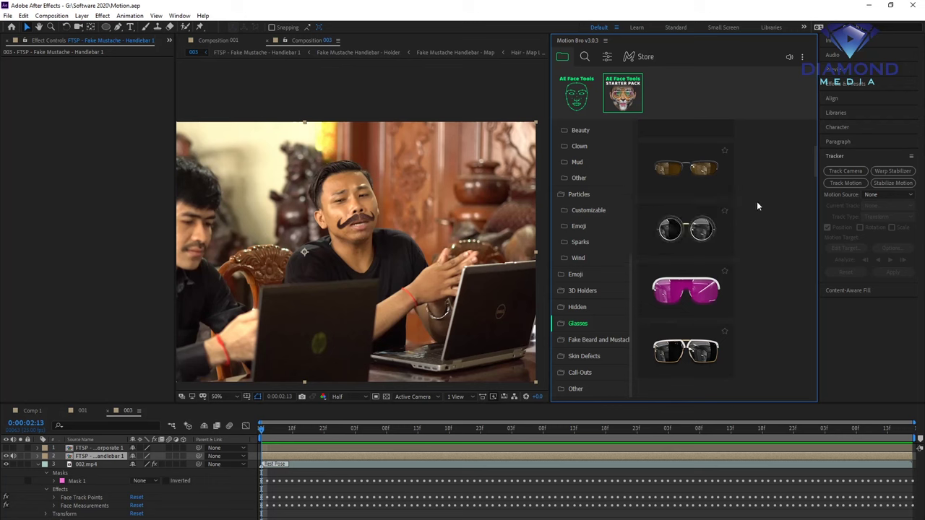
Apply Glasses Combined - Square 2 to the man and preview the tracked sunglasses.
mouse_move(683, 236)
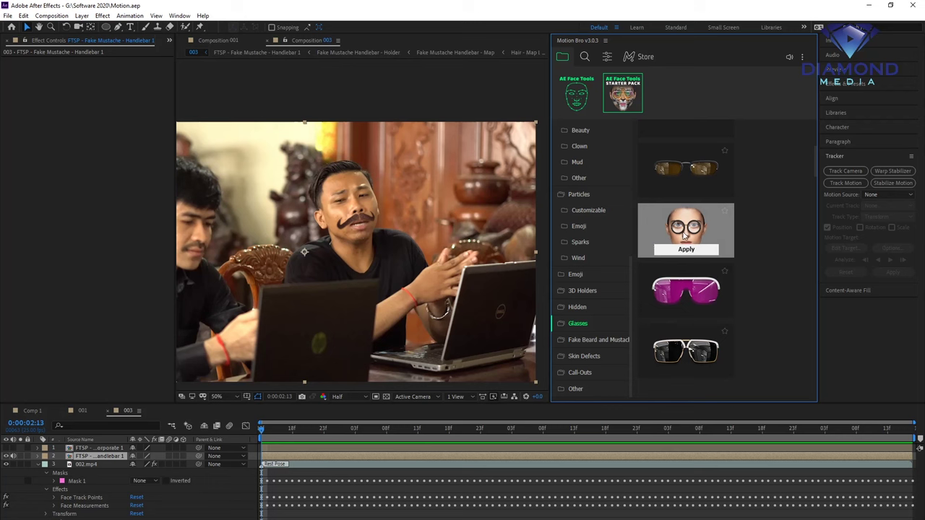
scroll(702, 245, "up", 3)
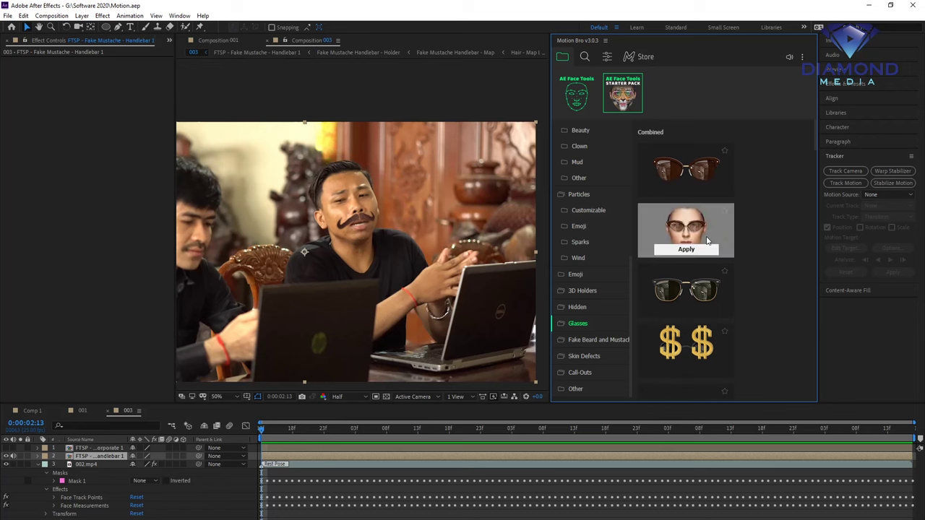
mouse_move(704, 294)
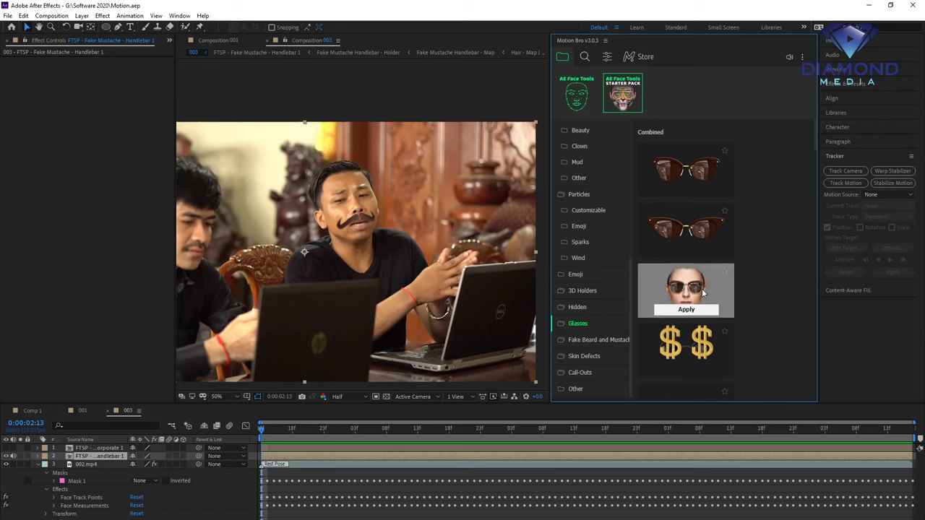
scroll(692, 313, "down", 5)
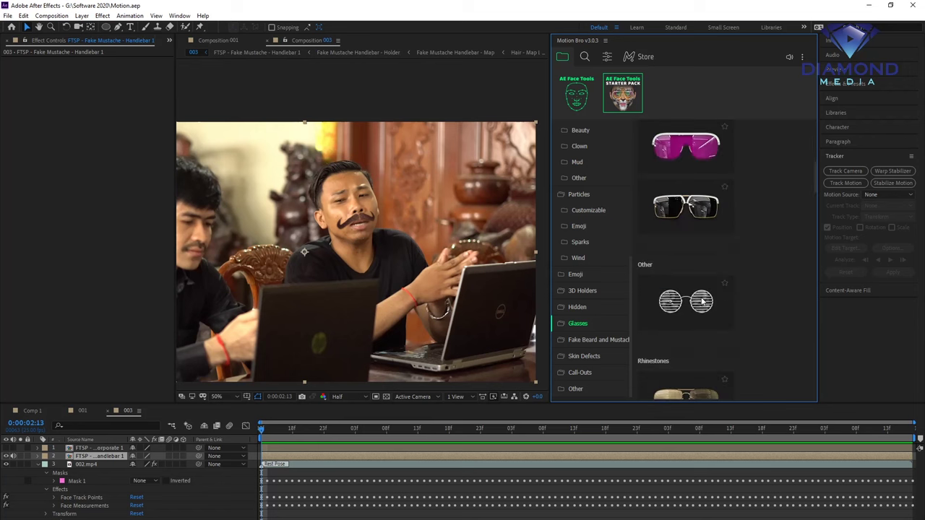
scroll(683, 289, "down", 2)
scroll(680, 217, "up", 2)
mouse_move(682, 273)
left_click(679, 276)
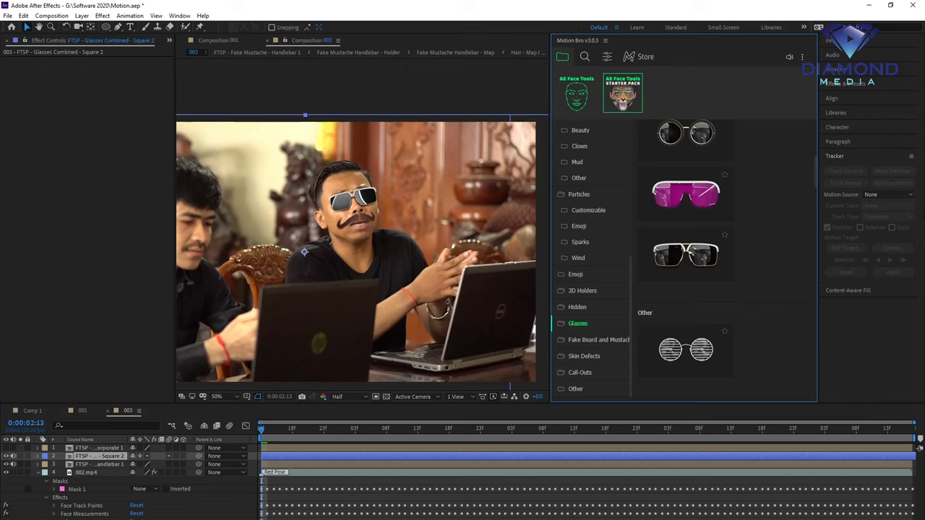
left_click(341, 433)
key("space")
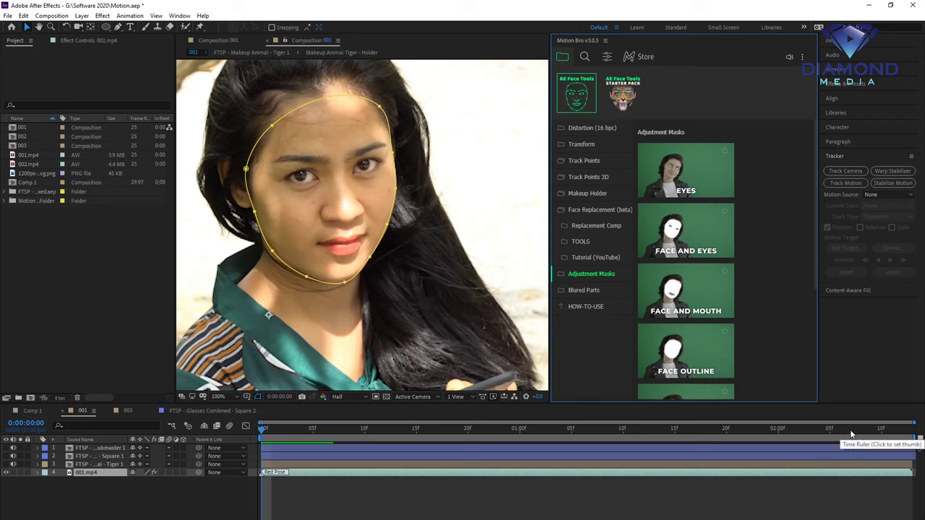
Open Motion Bro's Makeup Holder > Face presets and try the Color preset.
left_click(589, 192)
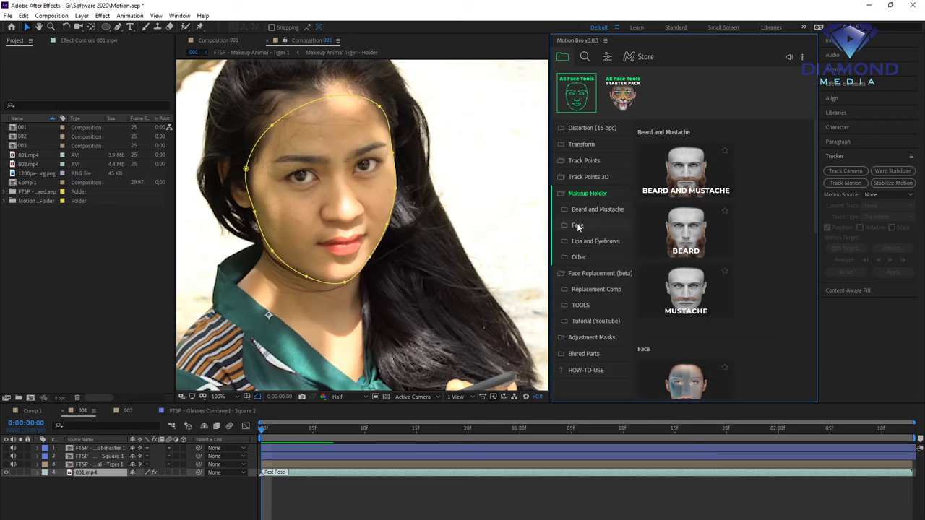
left_click(577, 226)
mouse_move(690, 301)
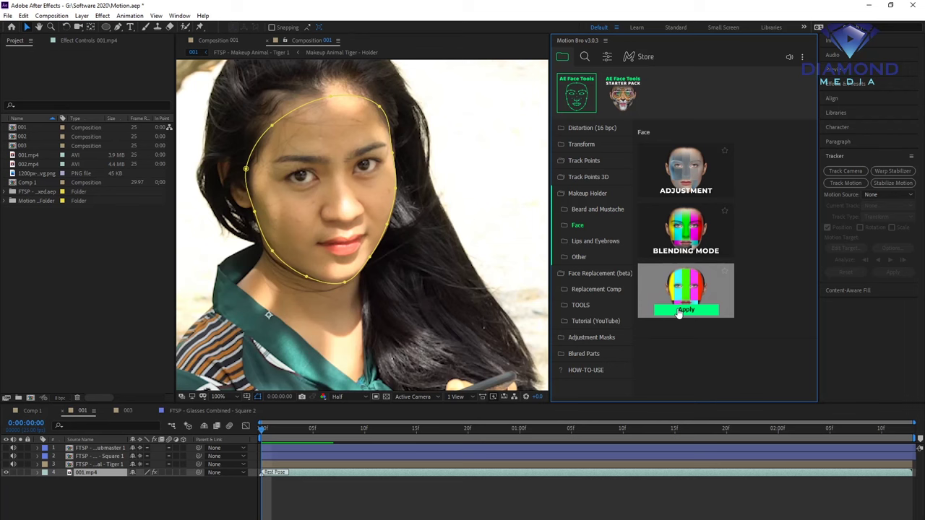
left_click(679, 310)
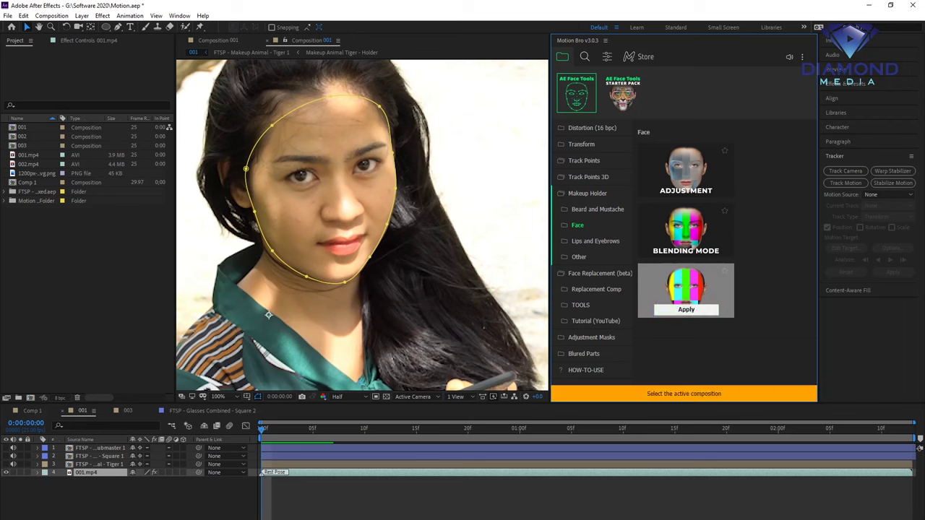
Apply the Color makeup preset to the woman's footage in 001, then select the Cambodia flag image.
left_click(368, 487)
left_click(362, 477)
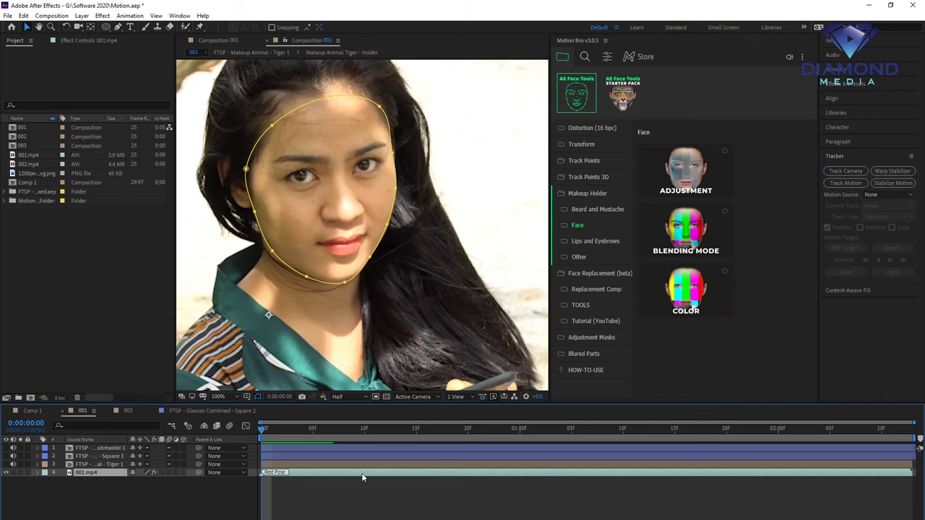
left_click(681, 309)
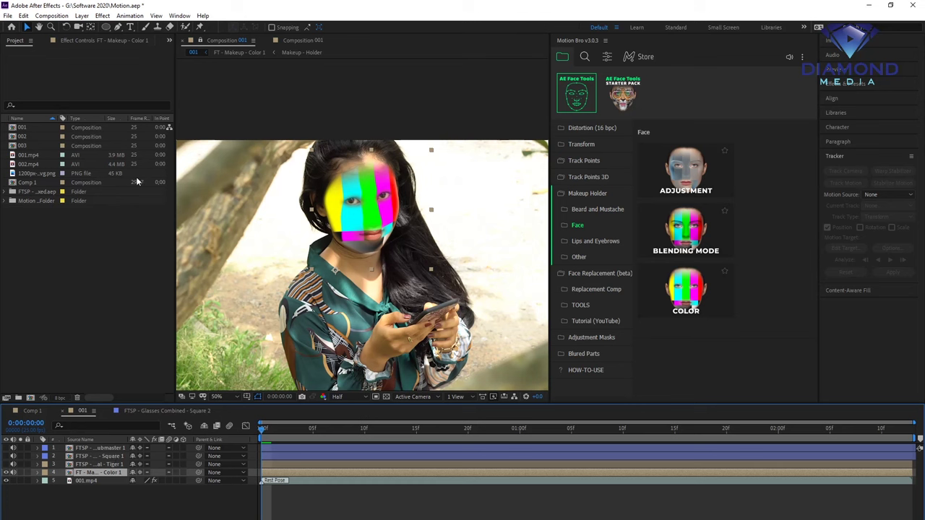
left_click(32, 175)
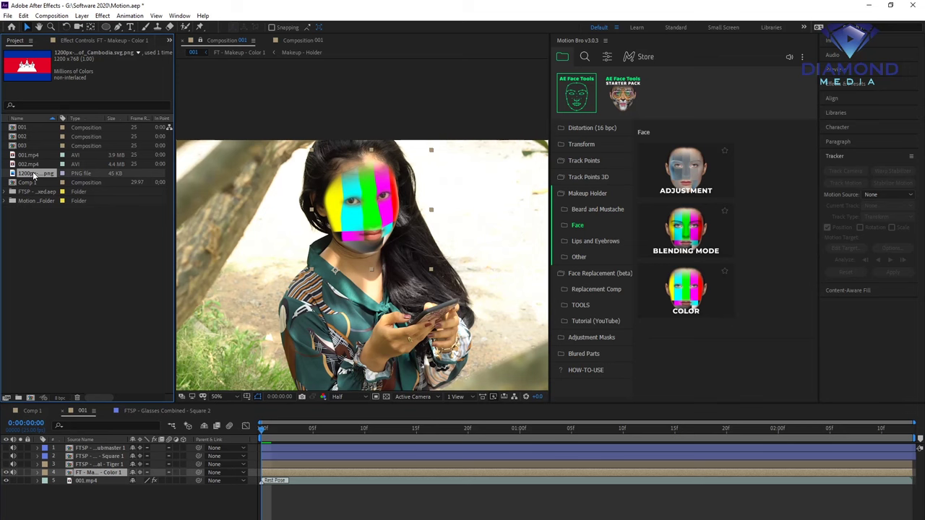
left_click_drag(552, 207, 700, 207)
scroll(477, 202, "up", 2)
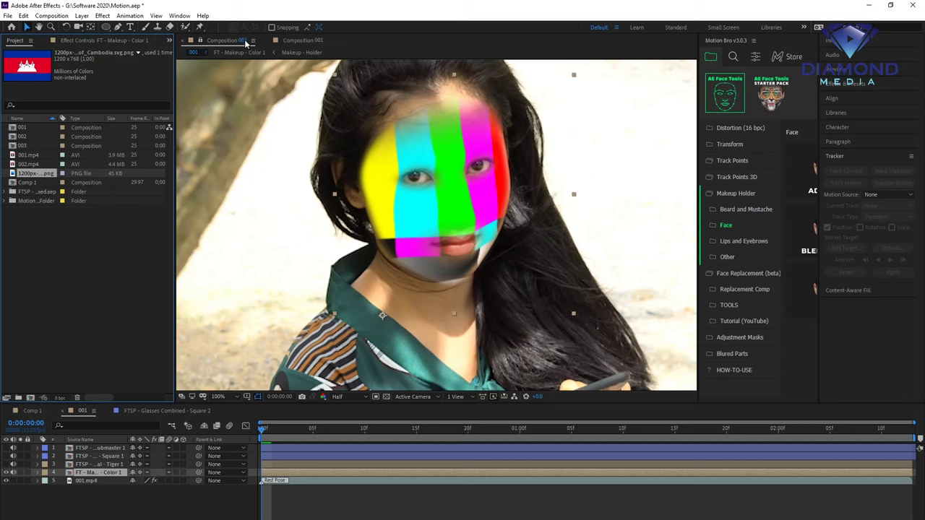
Open a second viewer on 001, drill into FT - Makeup - Color 1 and Makeup - Holder, and select Placeholder.png.
left_click(246, 44)
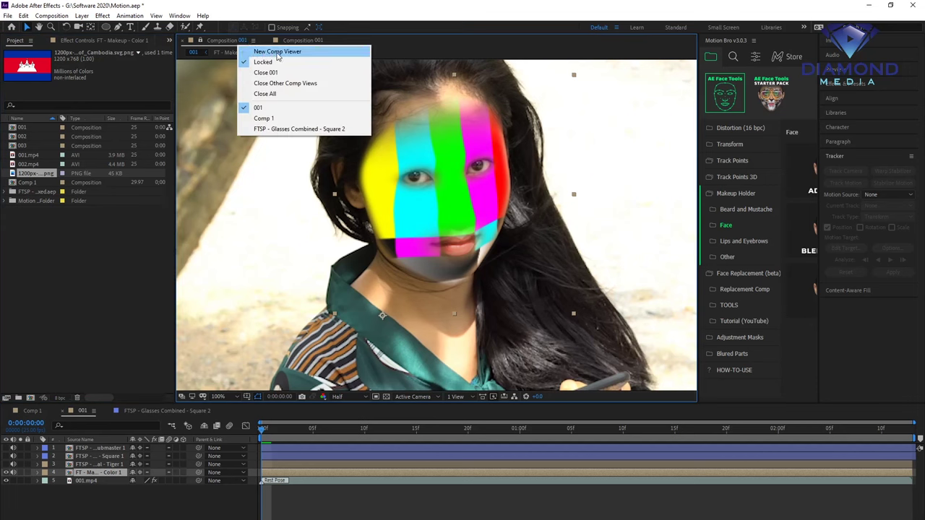
left_click(298, 53)
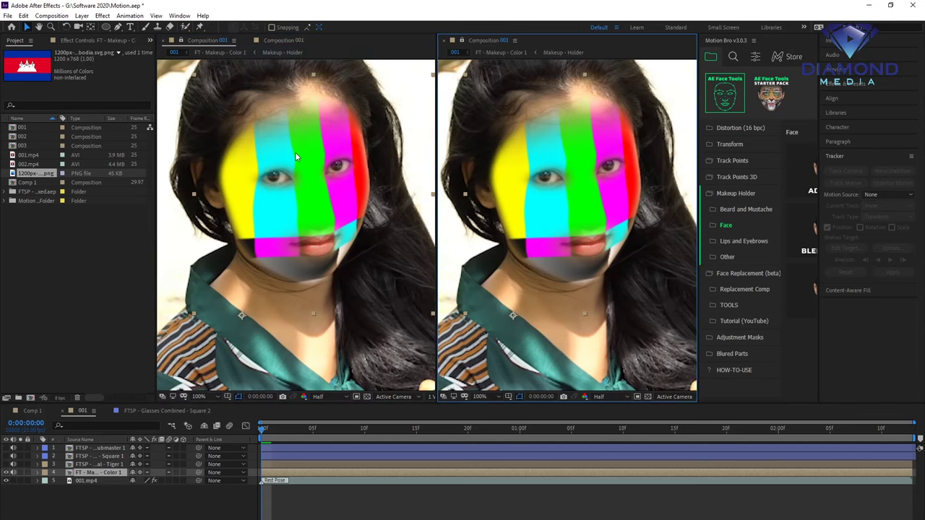
left_click(153, 412)
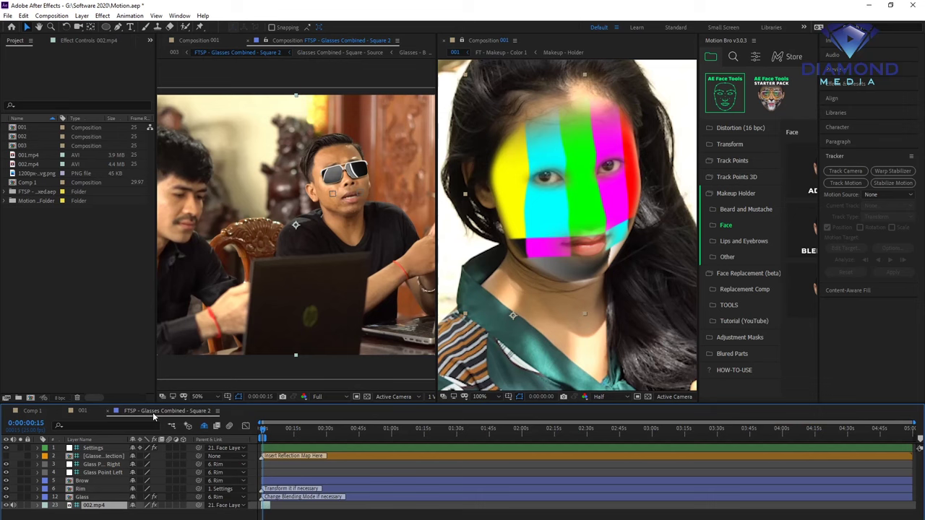
left_click(83, 411)
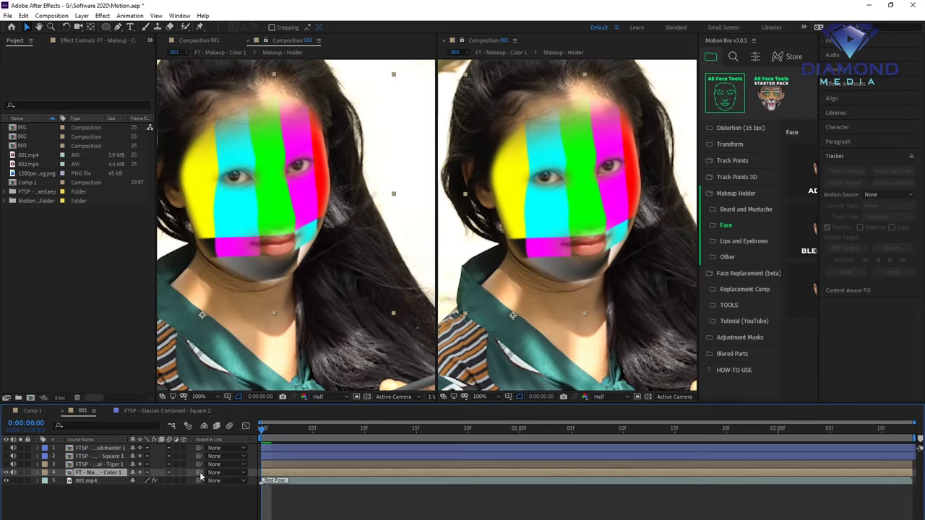
double_click(289, 473)
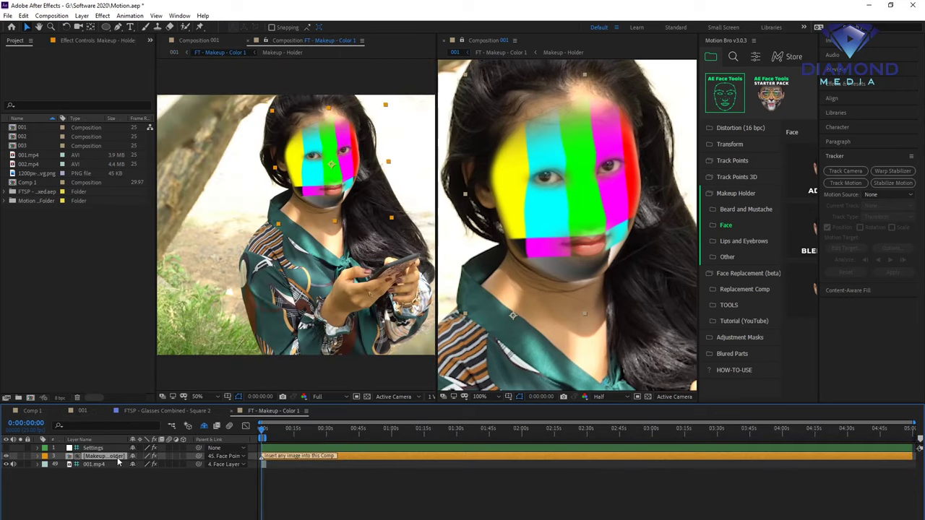
double_click(346, 457)
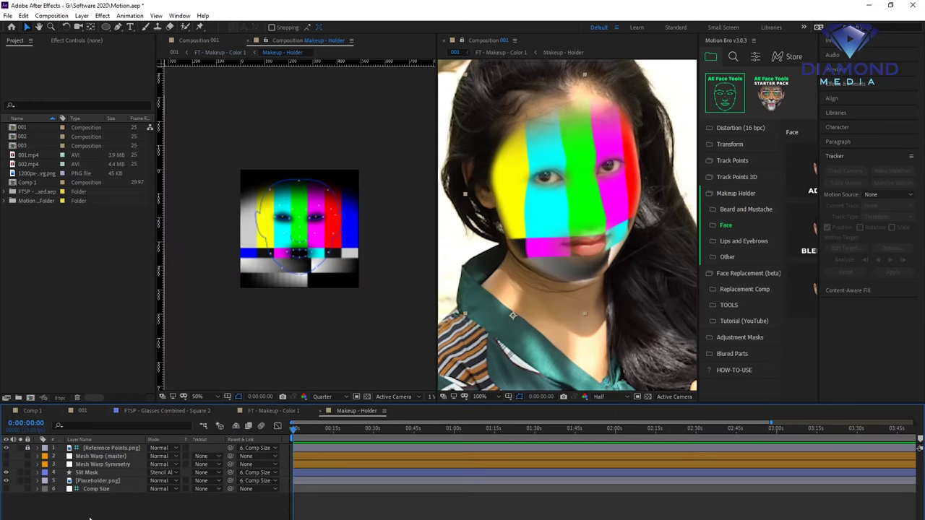
left_click(83, 481)
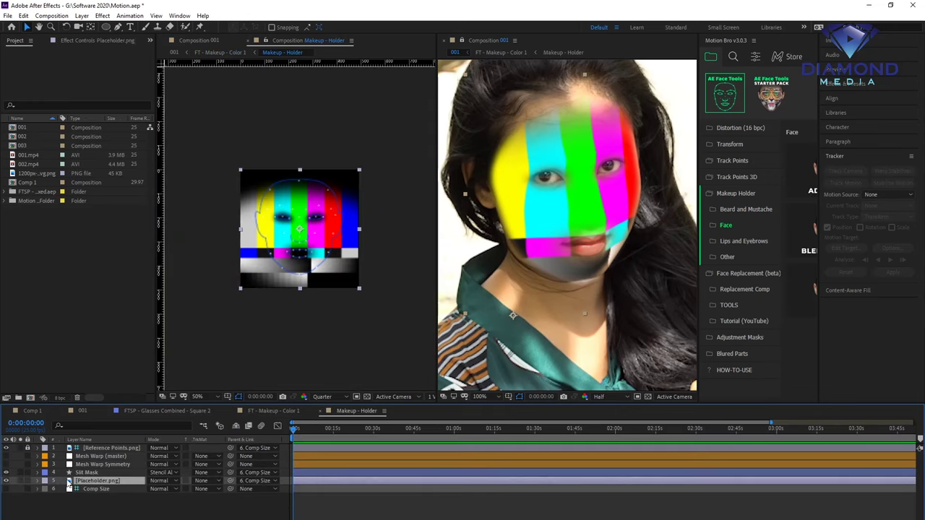
Replace the Placeholder.png layer with the Cambodia flag image.
left_click(7, 480)
left_click(7, 480)
left_click(32, 176)
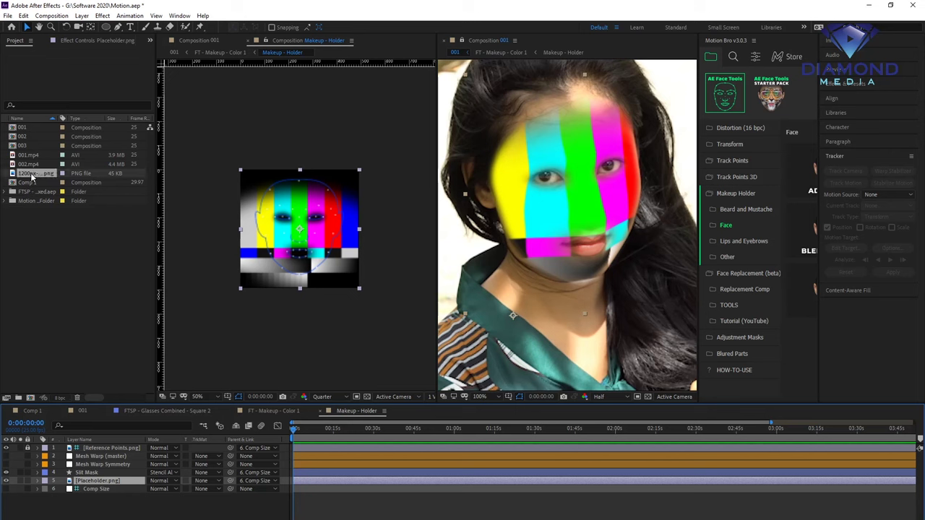
left_click_drag(32, 176, 104, 490)
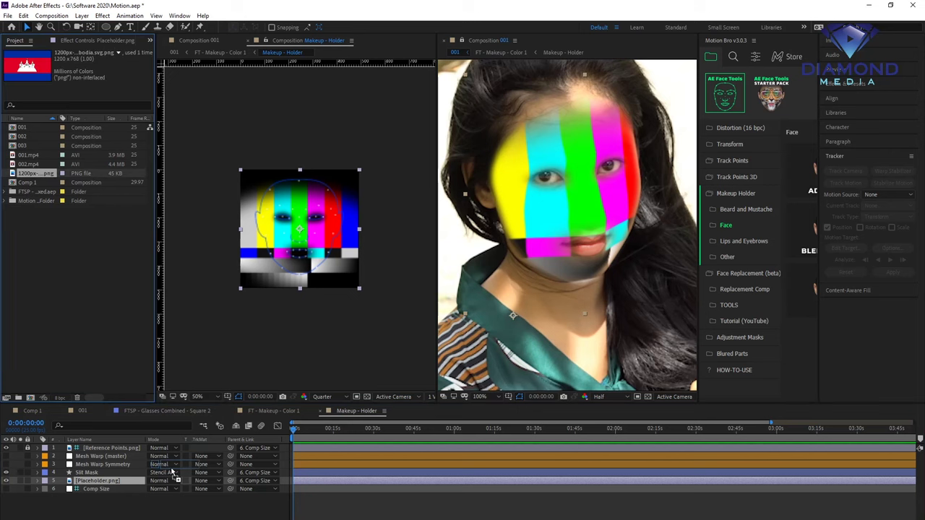
left_click_drag(104, 490, 102, 489)
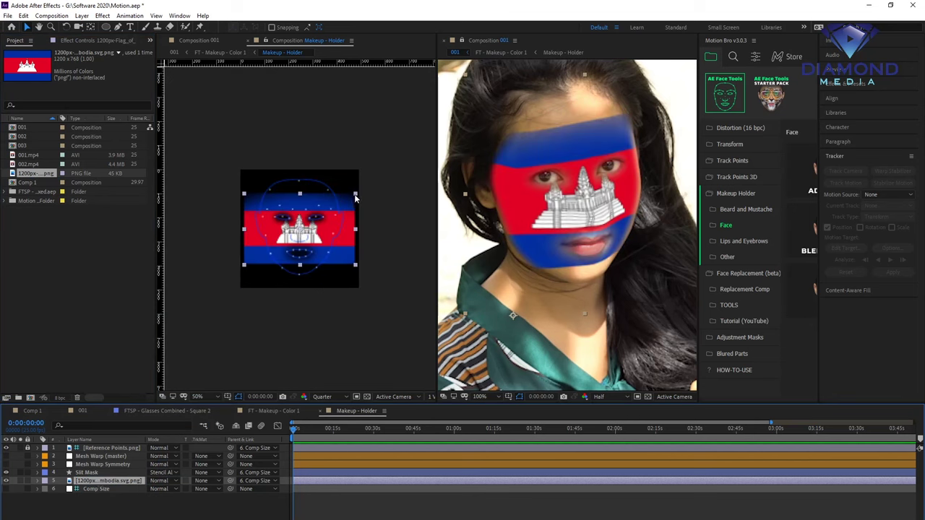
Enlarge and nudge the flag slightly down-right, checking alignment at 200% zoom.
left_click_drag(356, 194, 389, 178)
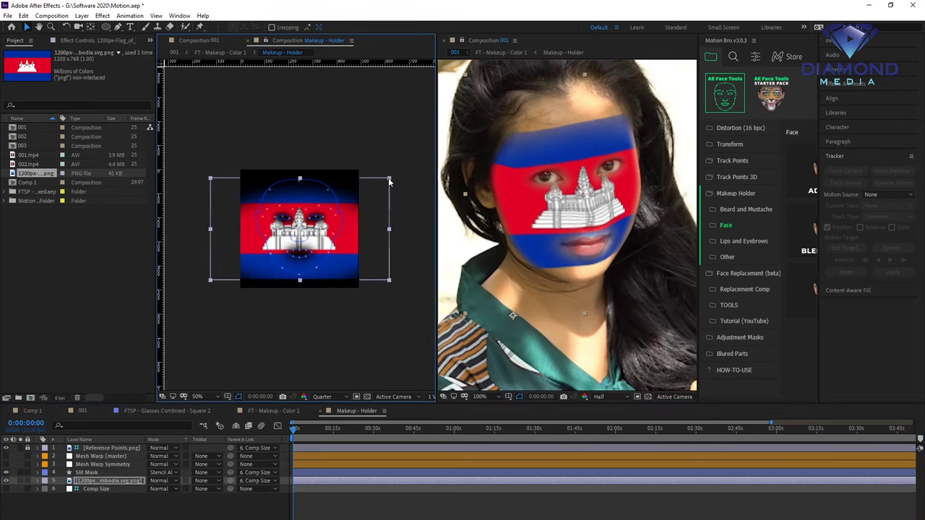
left_click_drag(308, 229, 316, 214)
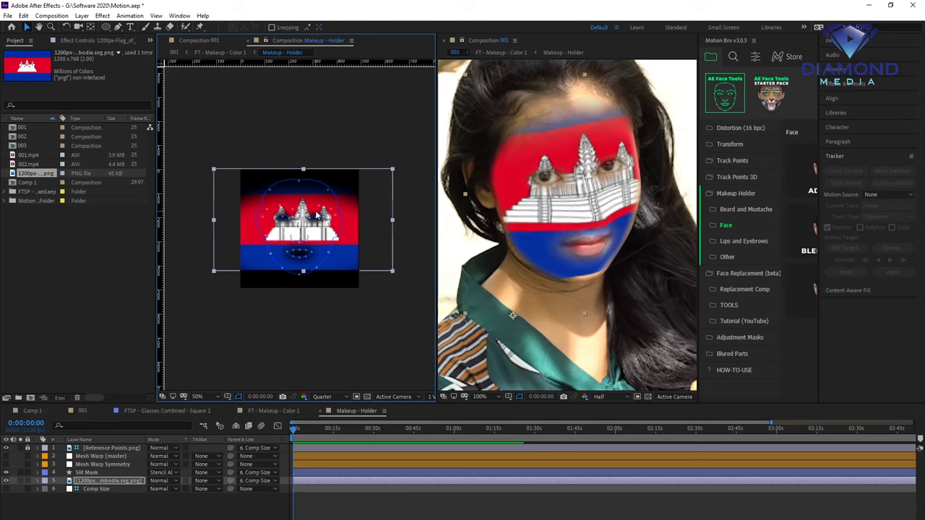
left_click_drag(316, 214, 314, 219)
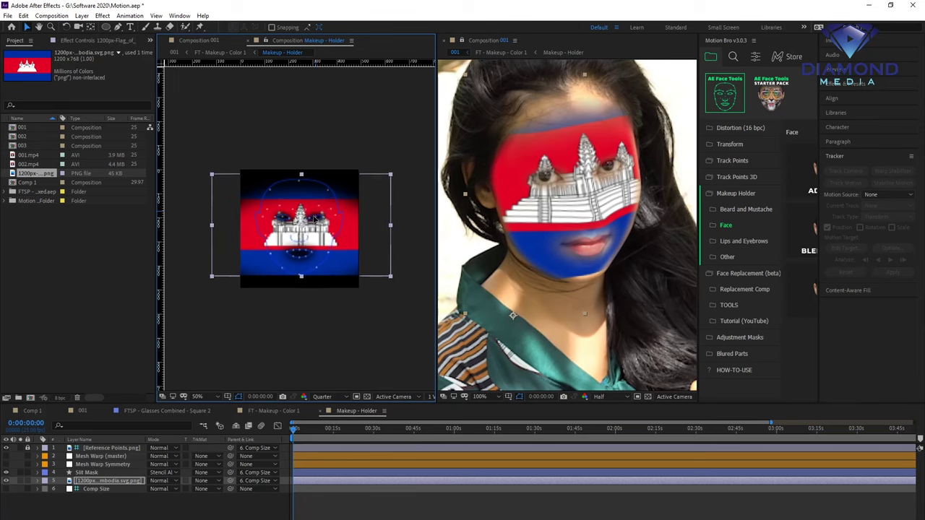
key("period")
key("period")
key("period")
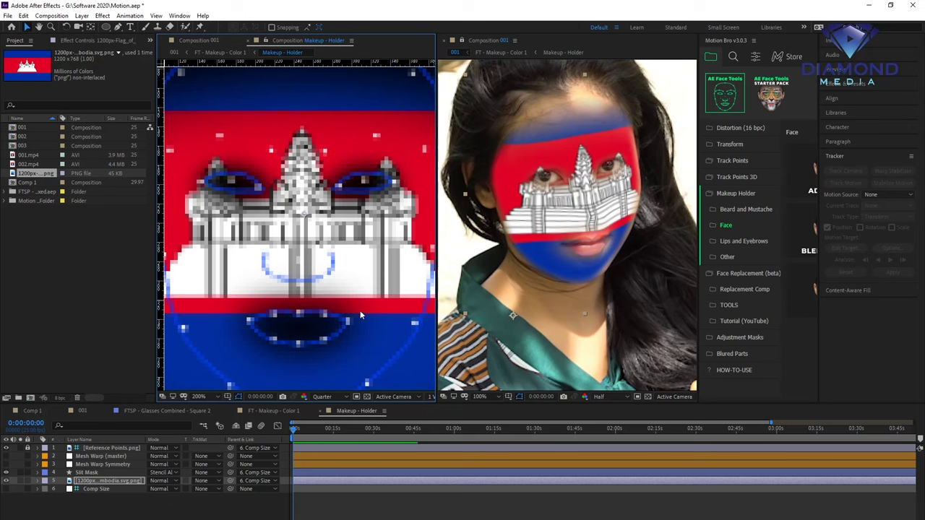
left_click(84, 411)
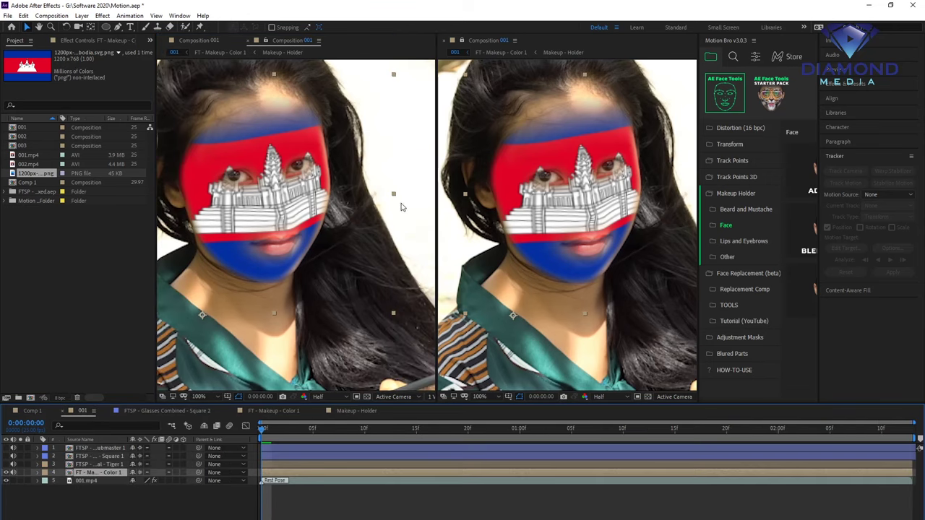
Close the duplicate composition viewers and preview the flag makeup in 001.
left_click(318, 40)
left_click(345, 45)
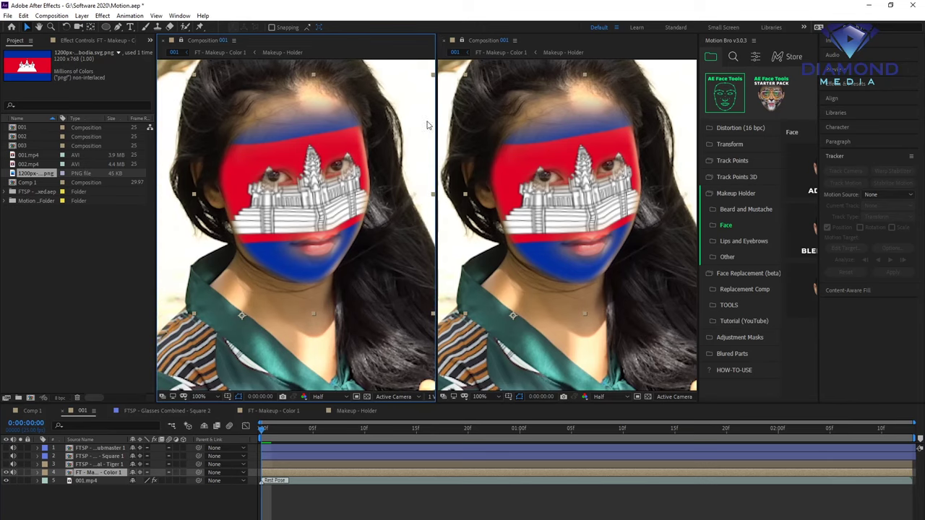
left_click(235, 41)
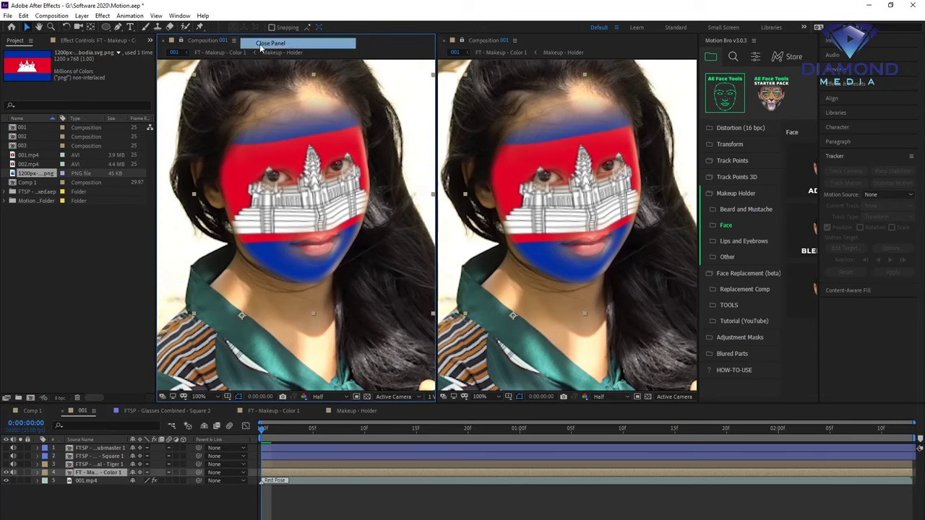
left_click(269, 44)
scroll(429, 176, "down", 2)
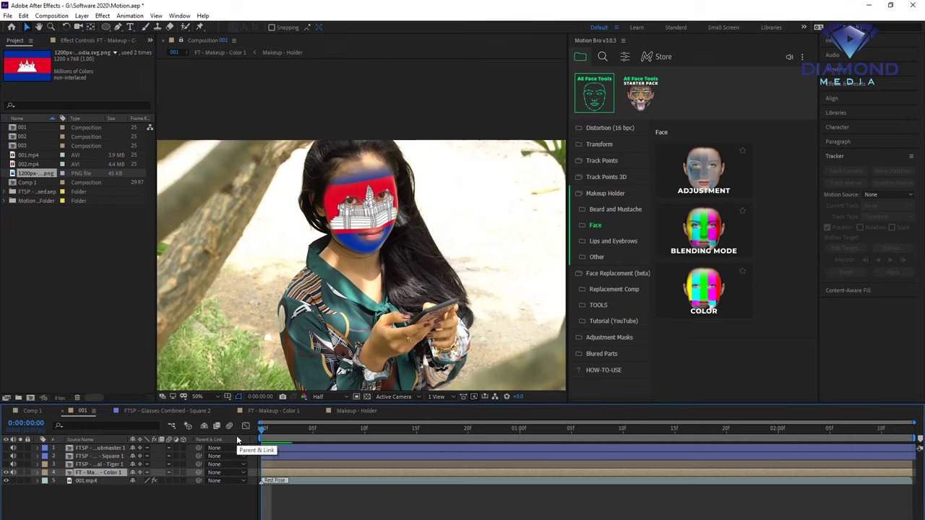
key("space")
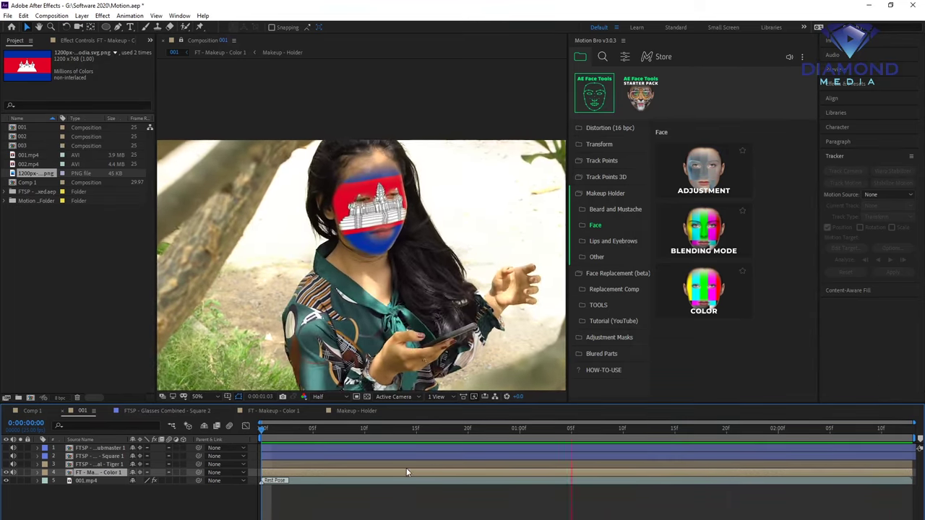
key("space")
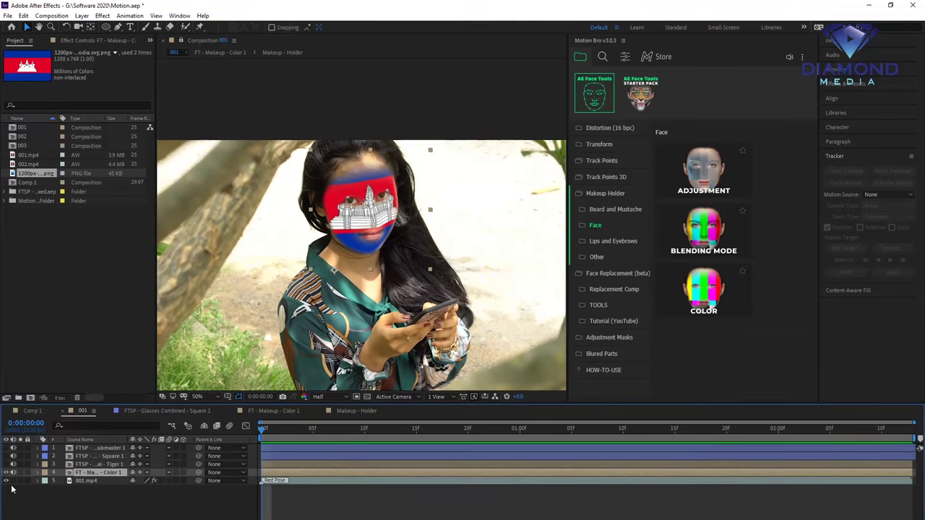
Hide the flag makeup layer and apply the Blending Mode face preset to 001.mp4.
left_click(6, 472)
left_click(312, 482)
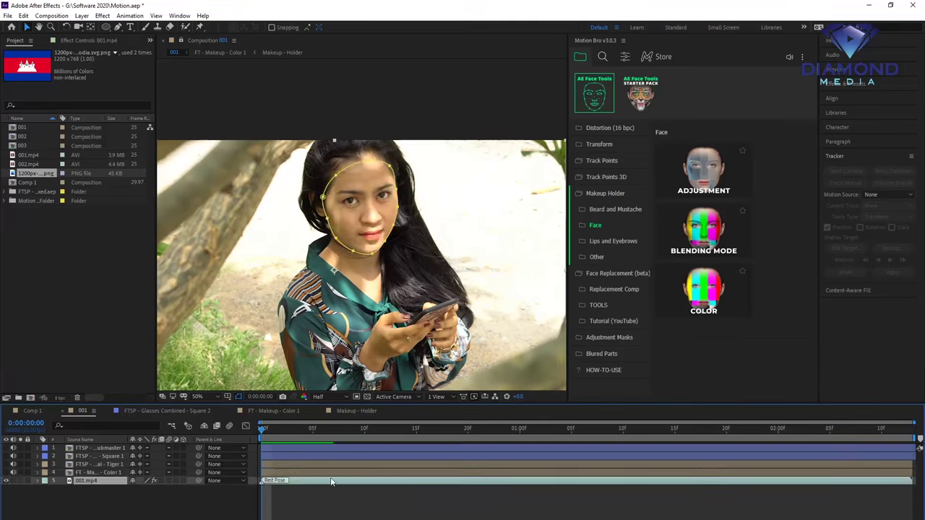
mouse_move(719, 257)
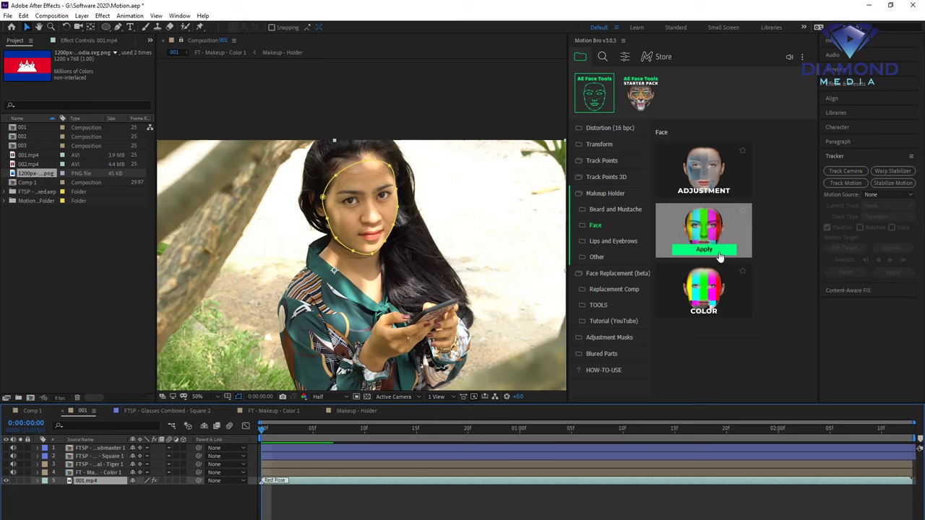
left_click(705, 249)
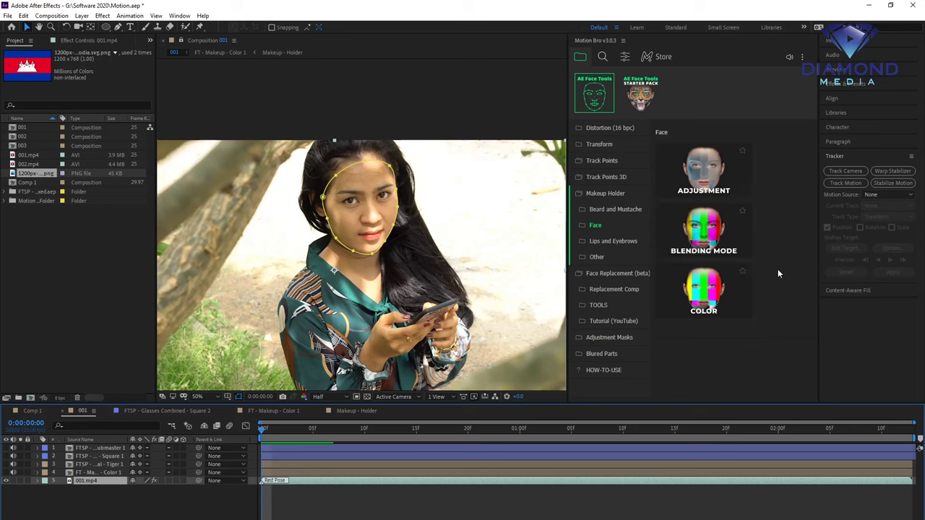
left_click(691, 251)
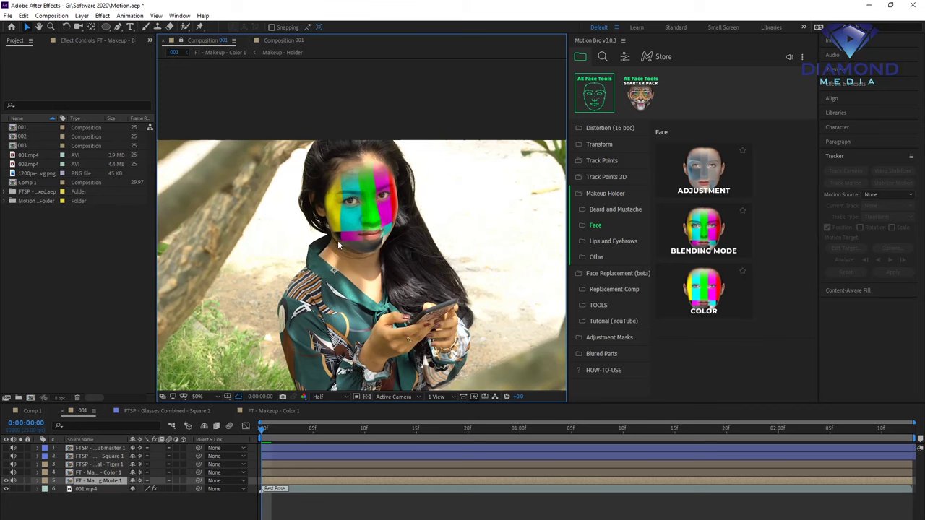
Open the FT - Makeup - Blending Mode 1 precomp, then its [Makeup - Holder] layer to reveal the colour-bar placeholder.
scroll(351, 235, "up", 2)
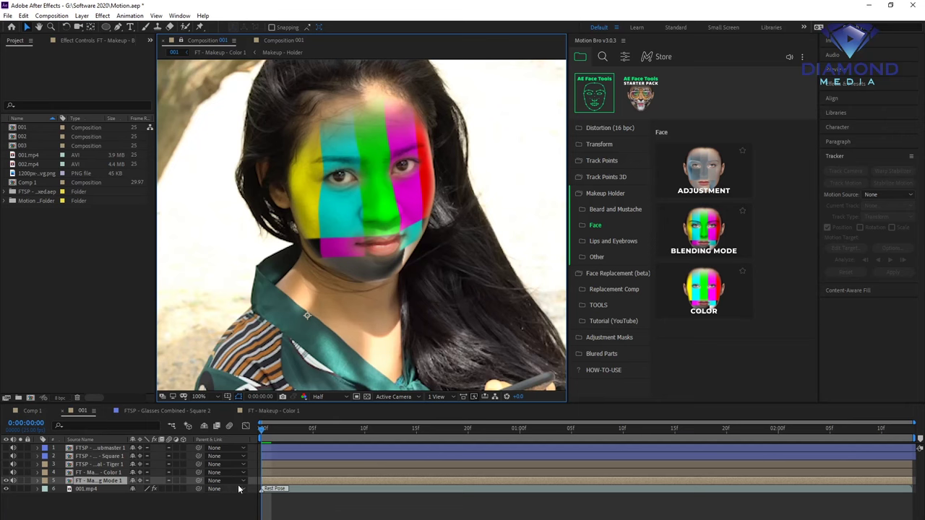
double_click(277, 481)
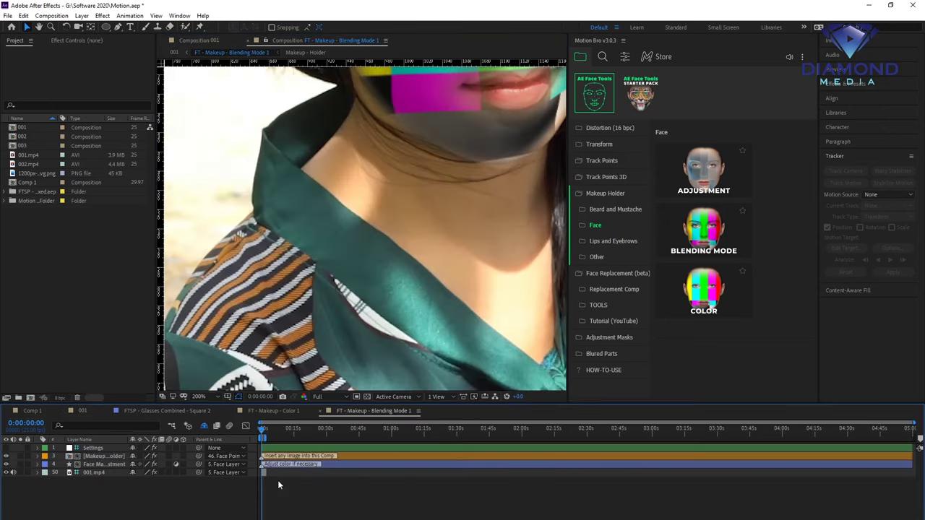
scroll(401, 266, "down", 2)
scroll(430, 235, "down", 2)
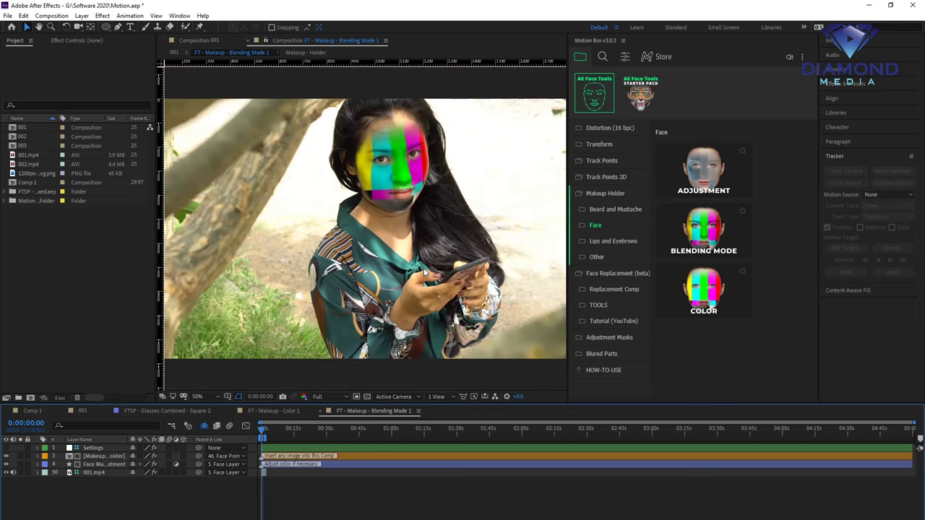
scroll(410, 164, "up", 2)
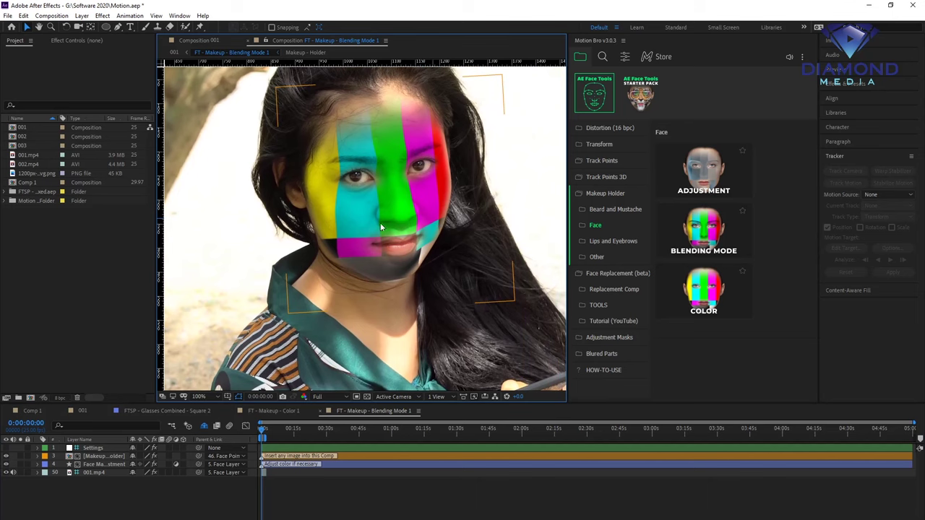
left_click(103, 457)
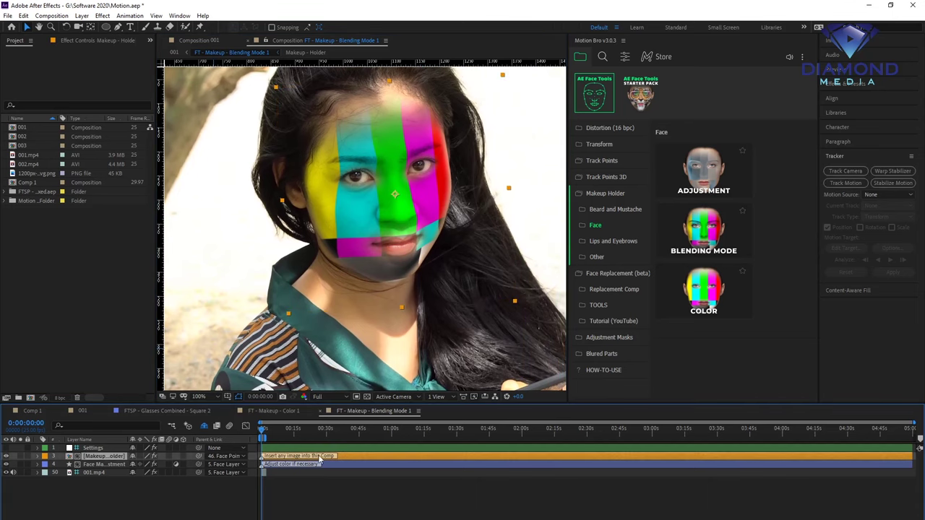
double_click(348, 455)
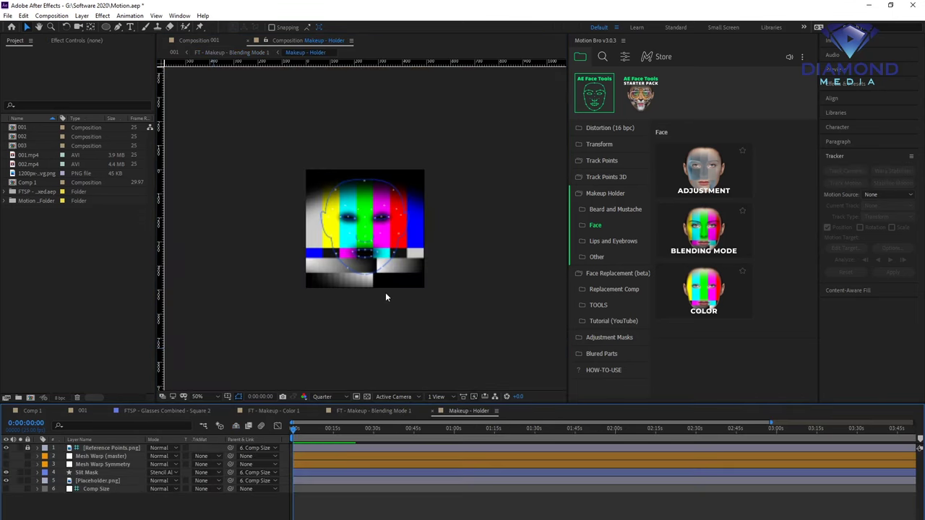
Swap the Placeholder layer for the Cambodian flag PNG, enlarge it over the face, and view the result in composition 001.
left_click(30, 174)
left_click(88, 480)
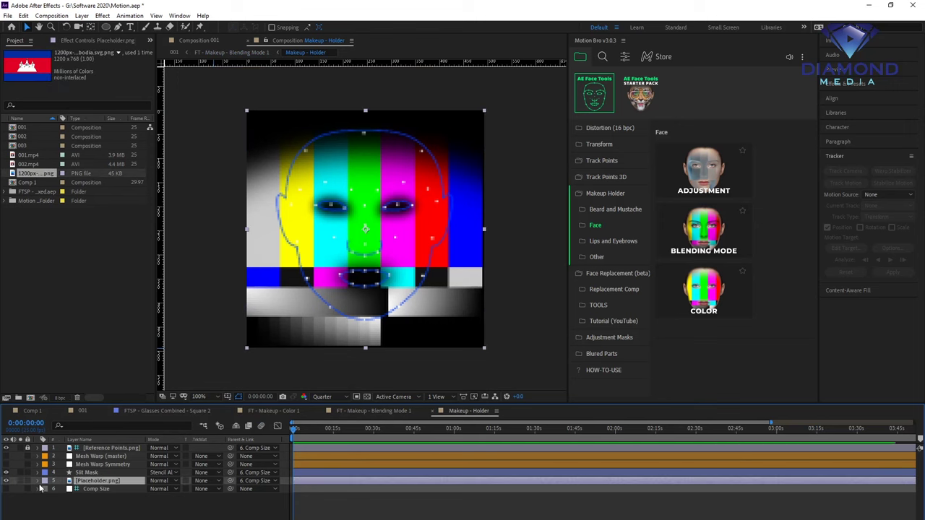
left_click(6, 482)
left_click(6, 481)
left_click_drag(32, 175, 101, 481)
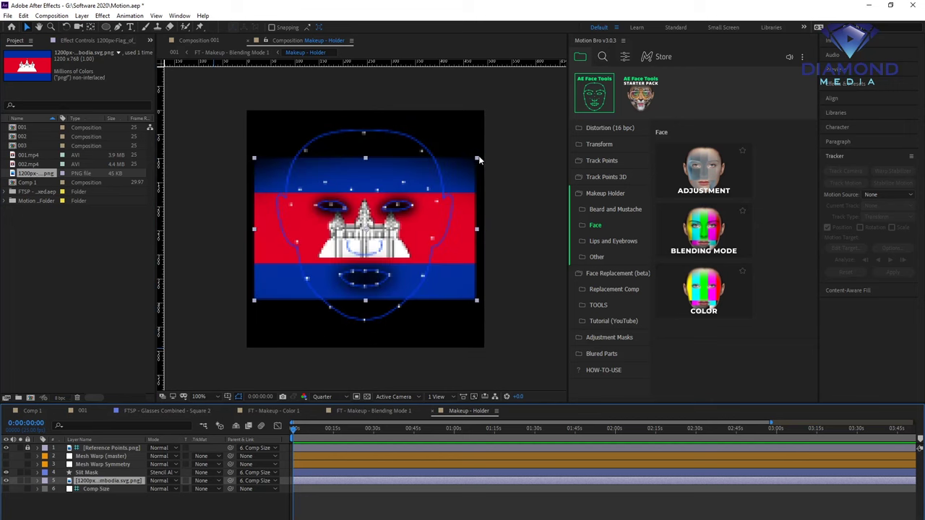
mouse_move(477, 158)
left_mouse_down()
mouse_move(561, 127)
mouse_move(551, 128)
left_mouse_up()
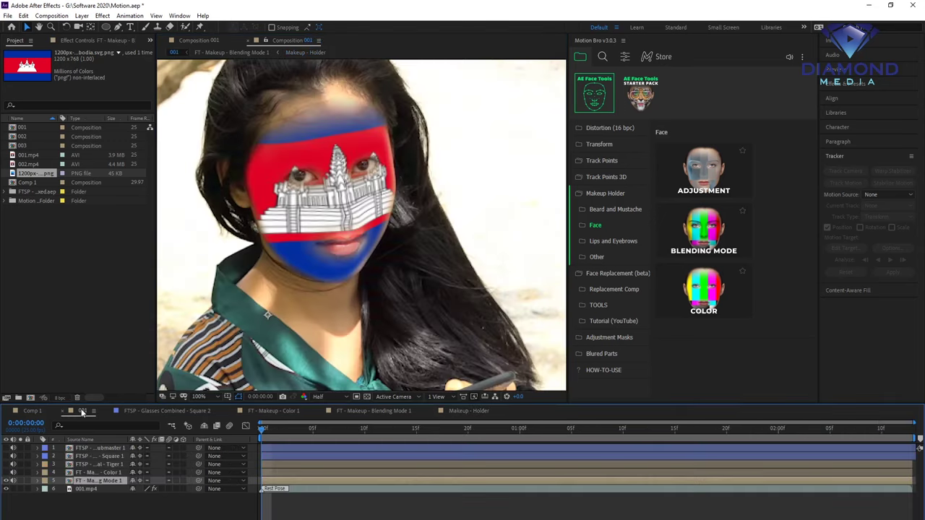
left_click(82, 410)
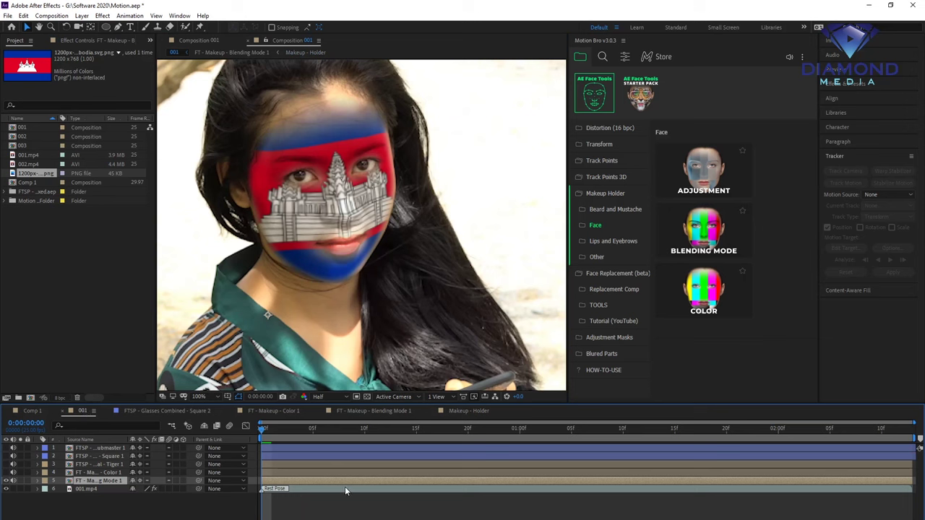
mouse_move(702, 316)
key("space")
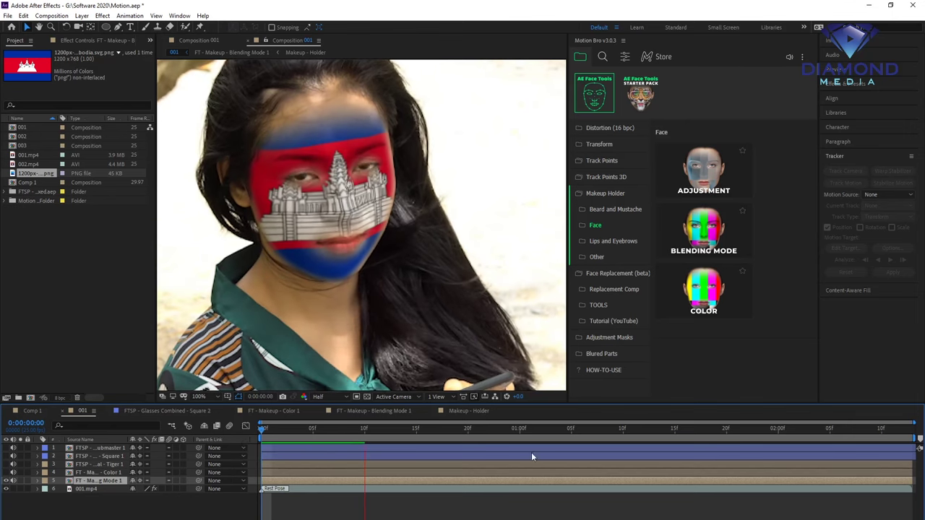